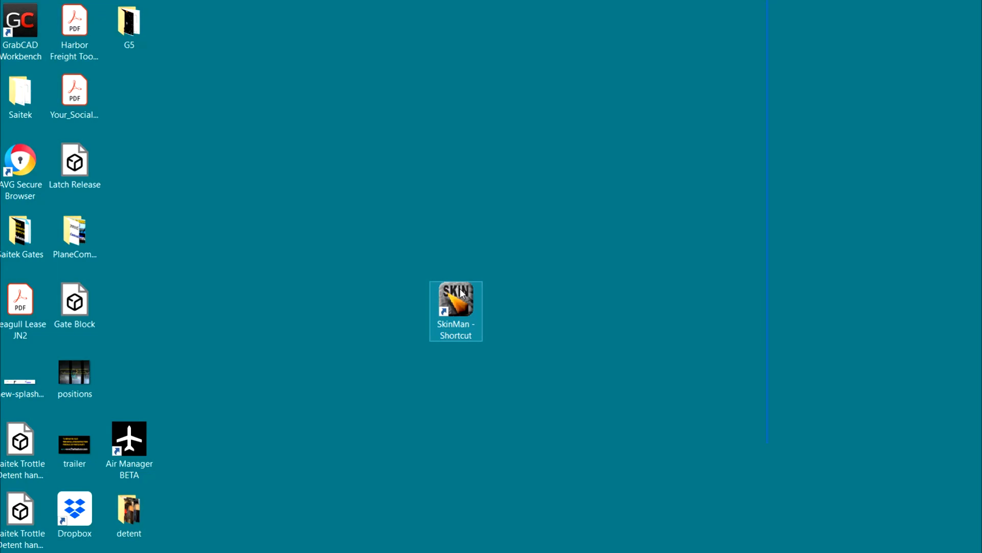
# Launch SkinMan from its desktop shortcut.
pyautogui.doubleClick(461, 292)
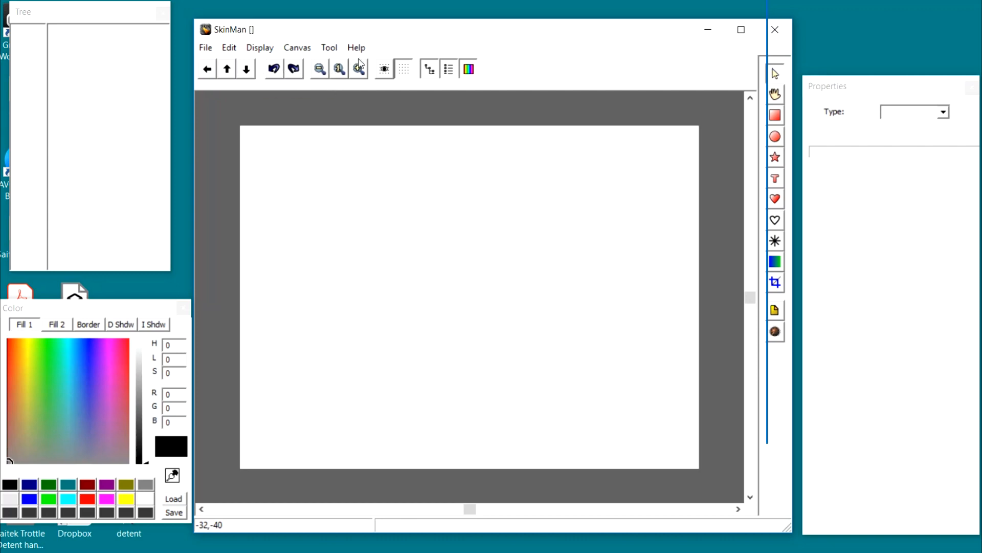
# Hide the Tree, Properties and Color windows one at a time, showing each one again.
pyautogui.click(432, 70)
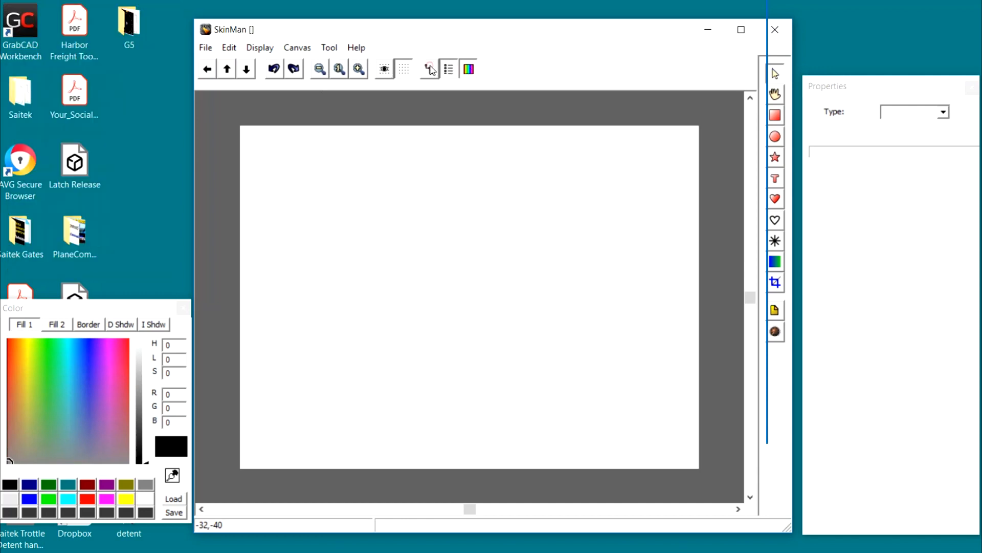
pyautogui.click(432, 70)
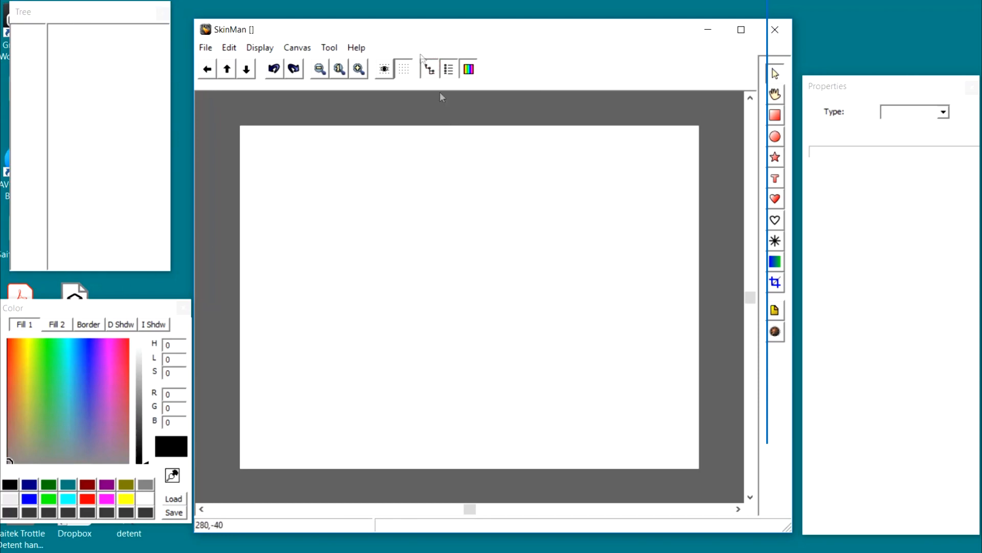
pyautogui.click(448, 71)
pyautogui.click(448, 70)
pyautogui.click(466, 71)
pyautogui.click(465, 71)
# Draw a rectangle about 232 by 216 at about position 112, 112 and rename it Rect1.
pyautogui.click(775, 117)
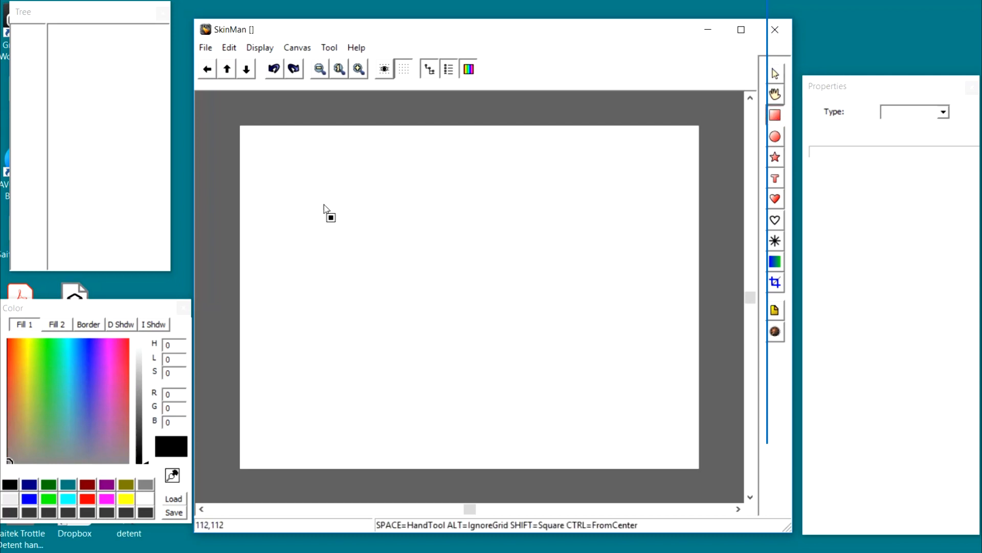
pyautogui.moveTo(323, 204); pyautogui.dragTo(486, 362)
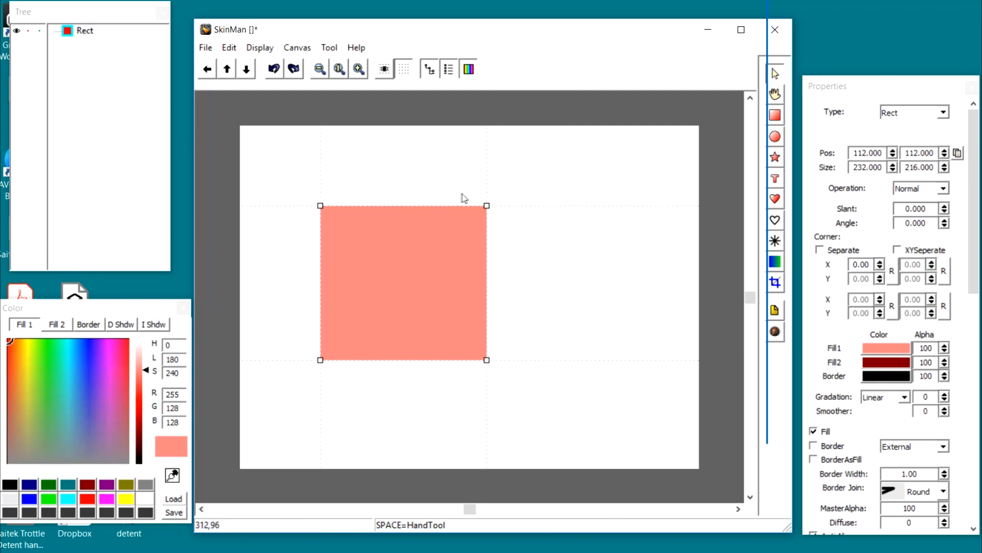
pyautogui.rightClick(88, 34)
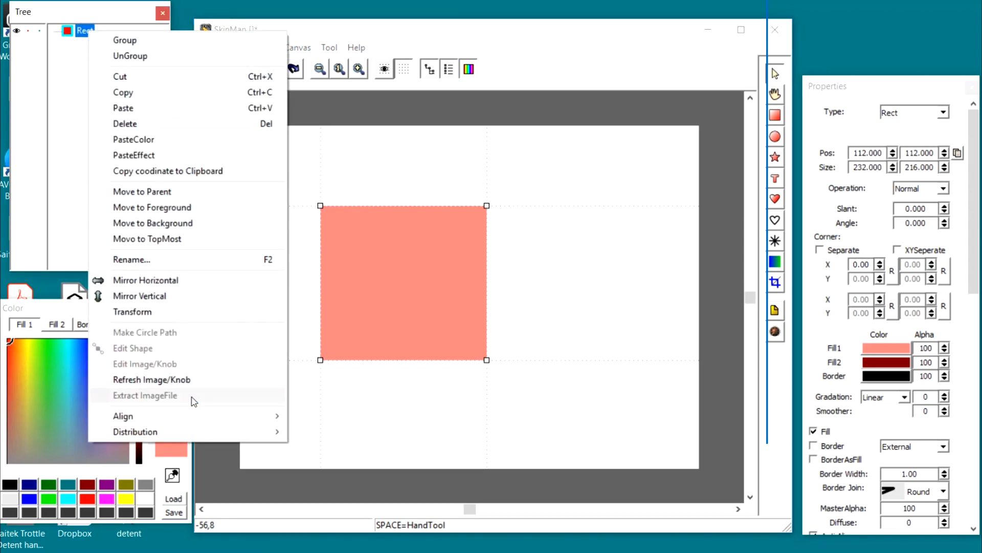
pyautogui.click(152, 259)
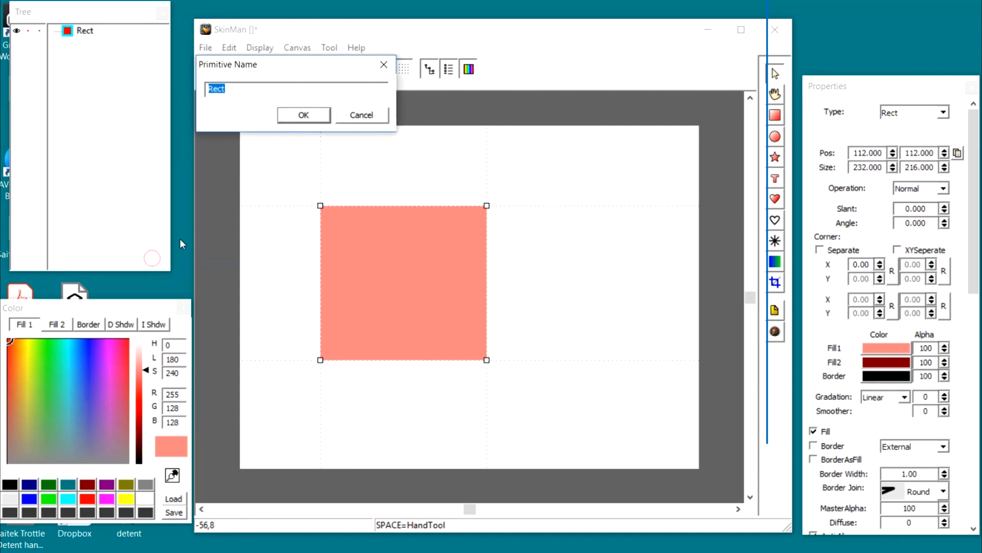
pyautogui.click(252, 88)
pyautogui.click(312, 115)
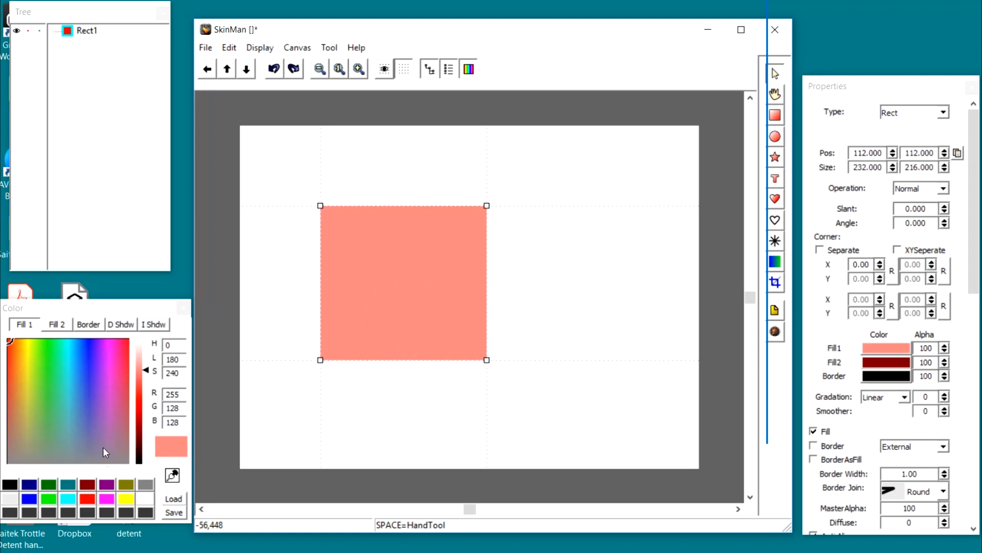
# Set Rect1's Fill 1 color to light blue with hue 124, luminance 120 and saturation 180.
pyautogui.click(106, 499)
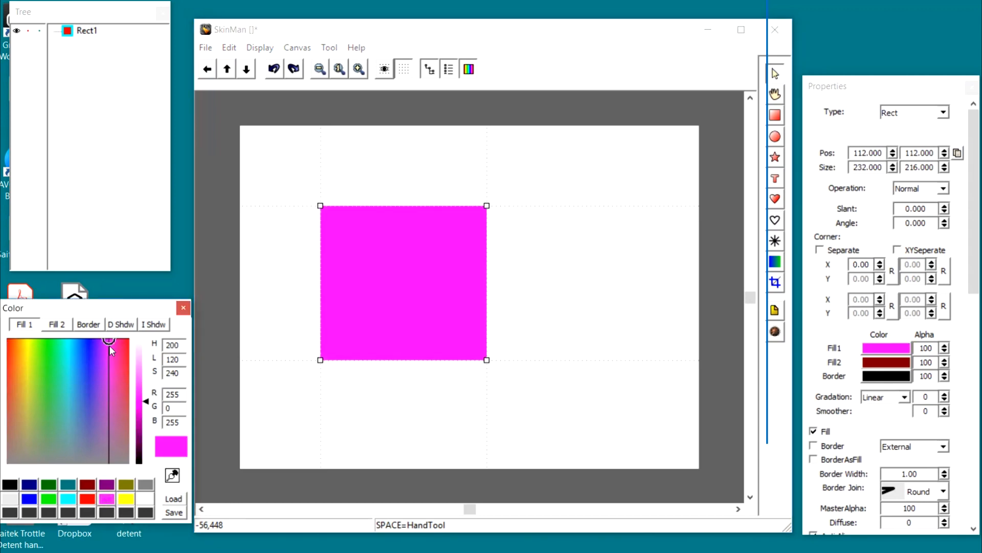
pyautogui.moveTo(109, 340); pyautogui.dragTo(71, 372)
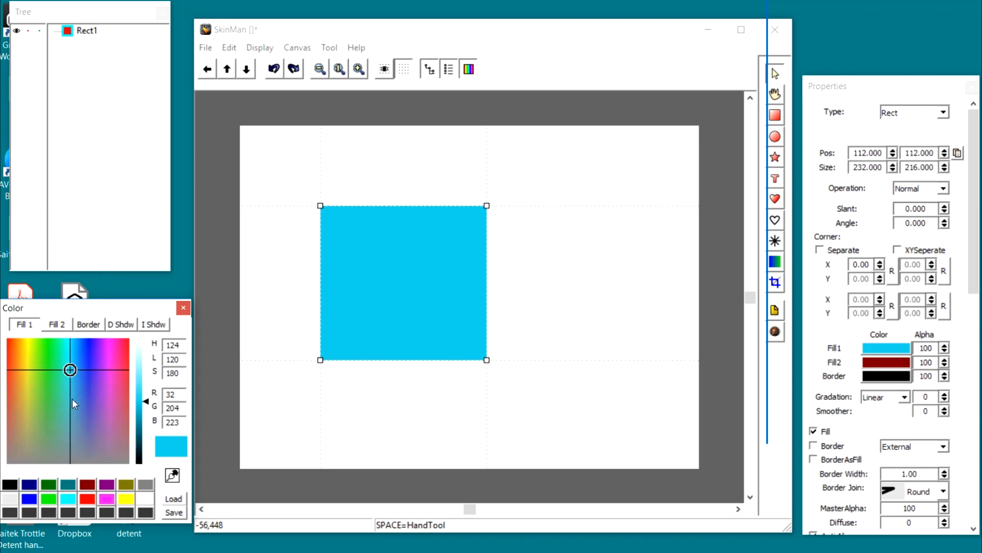
# Hide Rect1 on the canvas and show it again, twice.
pyautogui.click(17, 31)
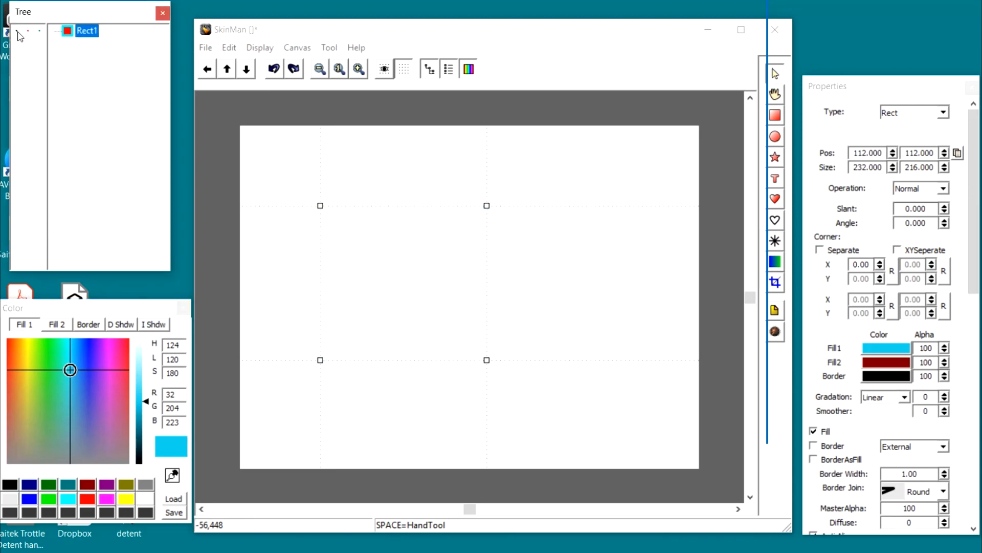
pyautogui.click(17, 31)
pyautogui.click(17, 32)
pyautogui.click(17, 31)
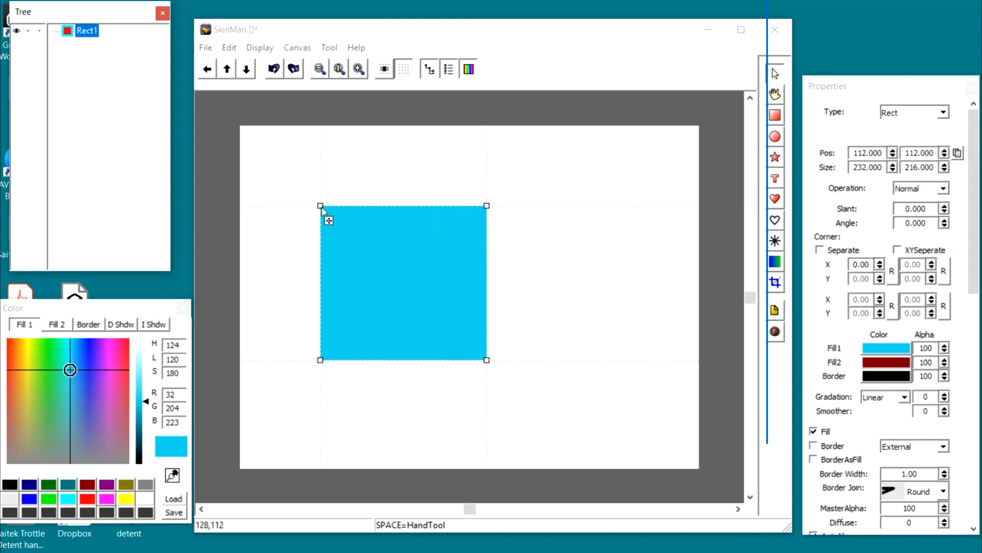
# Move Rect1 toward the canvas center and enlarge it by its corners to about 384 by 288.
pyautogui.moveTo(380, 231); pyautogui.dragTo(471, 291)
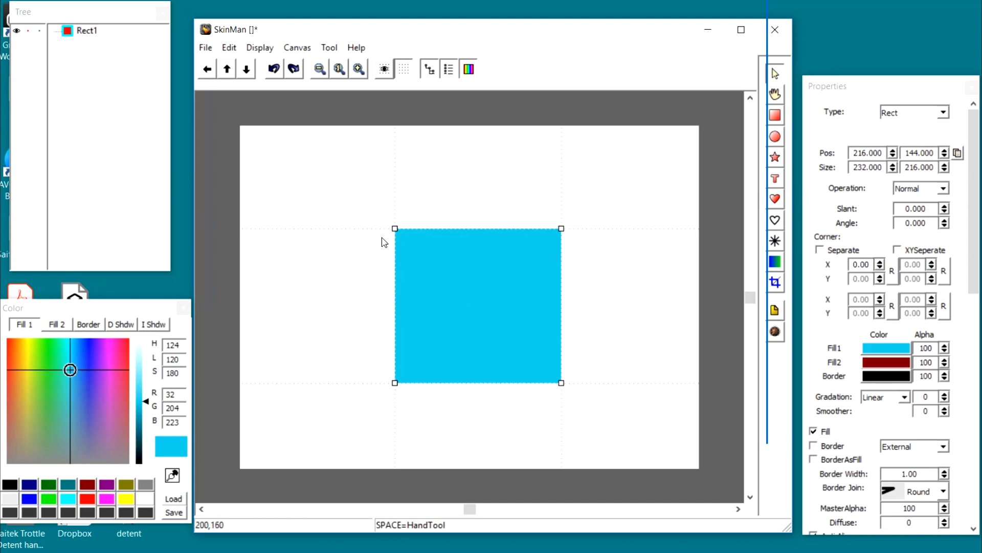
pyautogui.moveTo(396, 230); pyautogui.dragTo(350, 184)
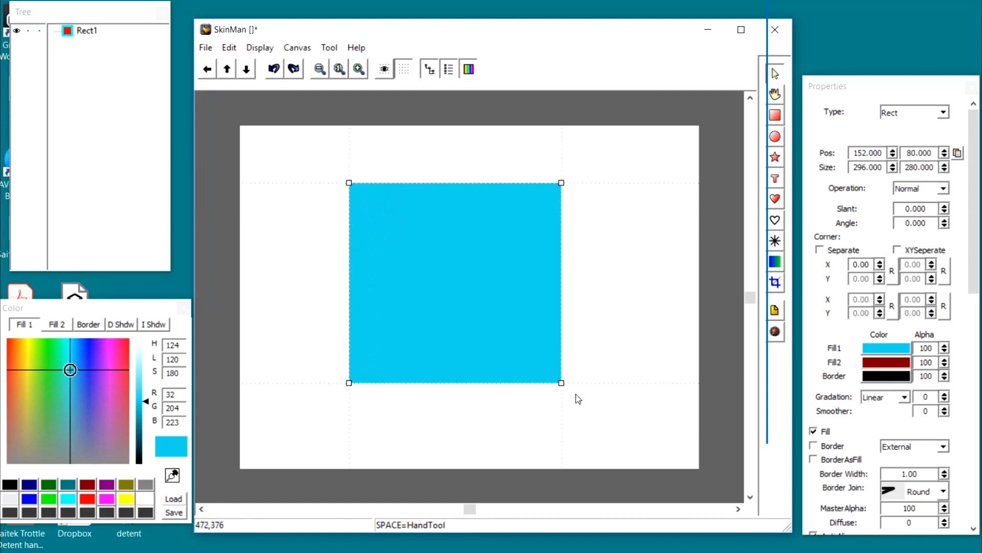
pyautogui.moveTo(564, 380); pyautogui.dragTo(613, 368)
pyautogui.click(554, 376)
pyautogui.moveTo(562, 383); pyautogui.dragTo(626, 392)
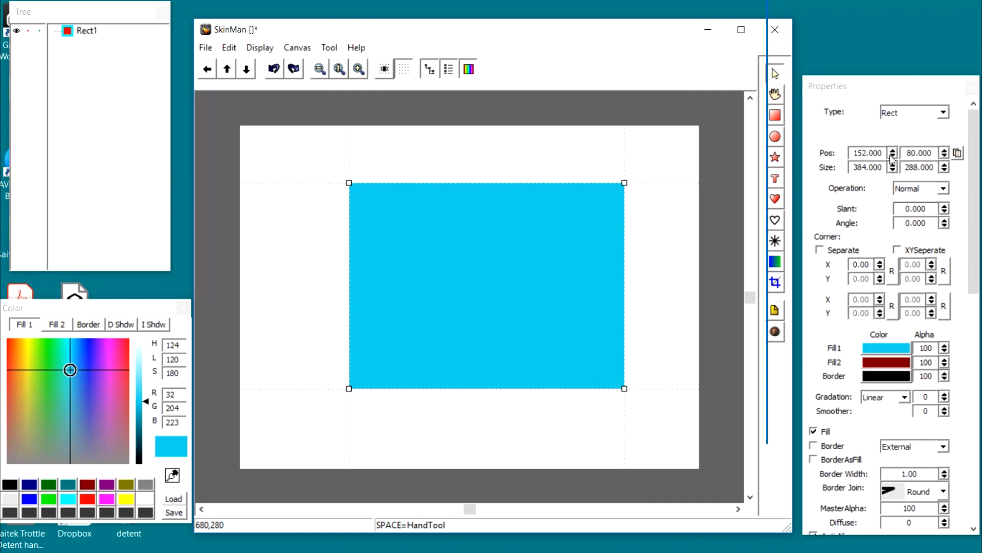
# Fine-tune Rect1's position to 146 horizontally and 81 vertically.
pyautogui.moveTo(892, 156)
pyautogui.mouseDown()
pyautogui.moveTo(896, 147)
pyautogui.moveTo(901, 165)
pyautogui.mouseUp()
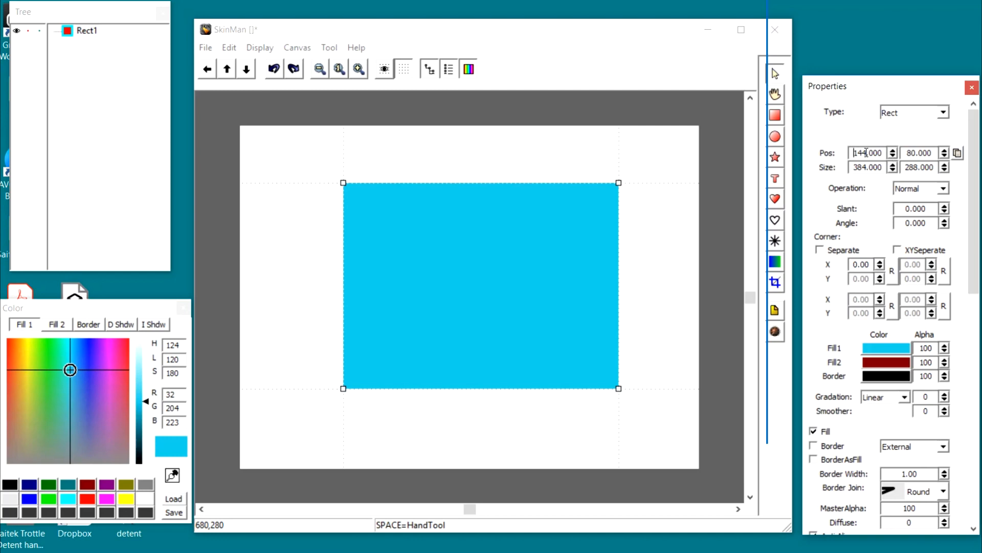
pyautogui.scroll(2, 866, 153)
pyautogui.scroll(-2, 866, 152)
pyautogui.scroll(3, 866, 152)
pyautogui.scroll(-1, 867, 153)
pyautogui.scroll(1, 867, 152)
pyautogui.scroll(-2, 866, 152)
pyautogui.scroll(2, 867, 152)
pyautogui.scroll(-1, 866, 152)
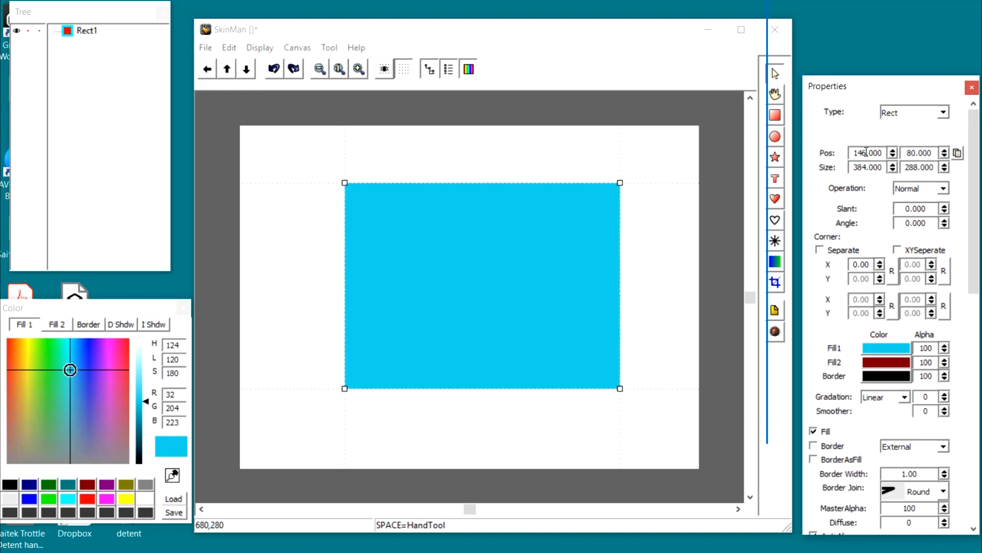
pyautogui.scroll(1, 867, 153)
pyautogui.scroll(-3, 867, 152)
pyautogui.scroll(2, 867, 152)
pyautogui.scroll(3, 916, 154)
pyautogui.scroll(-2, 916, 153)
pyautogui.scroll(1, 916, 154)
pyautogui.scroll(-1, 913, 156)
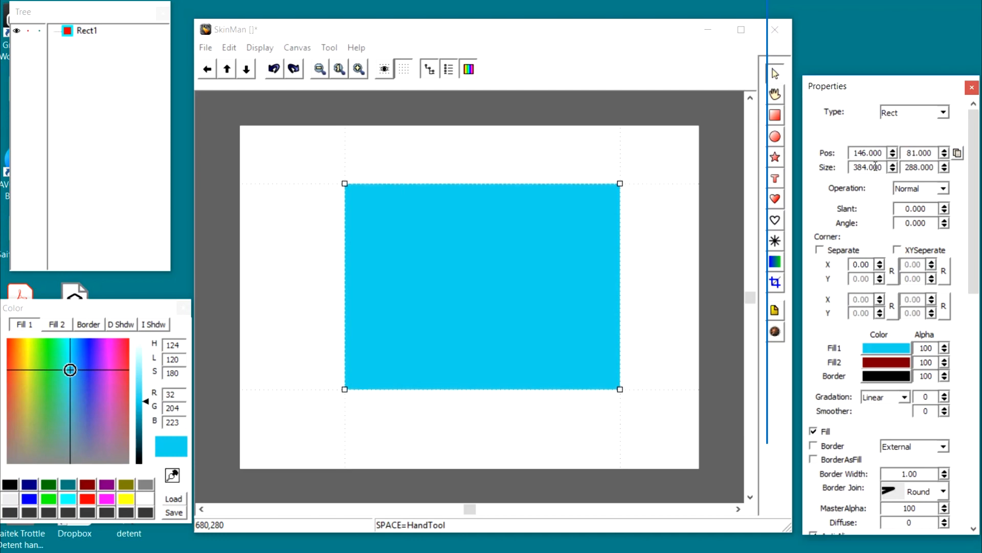
# Increase Rect1's size to 391 wide and 296 high.
pyautogui.scroll(7, 872, 167)
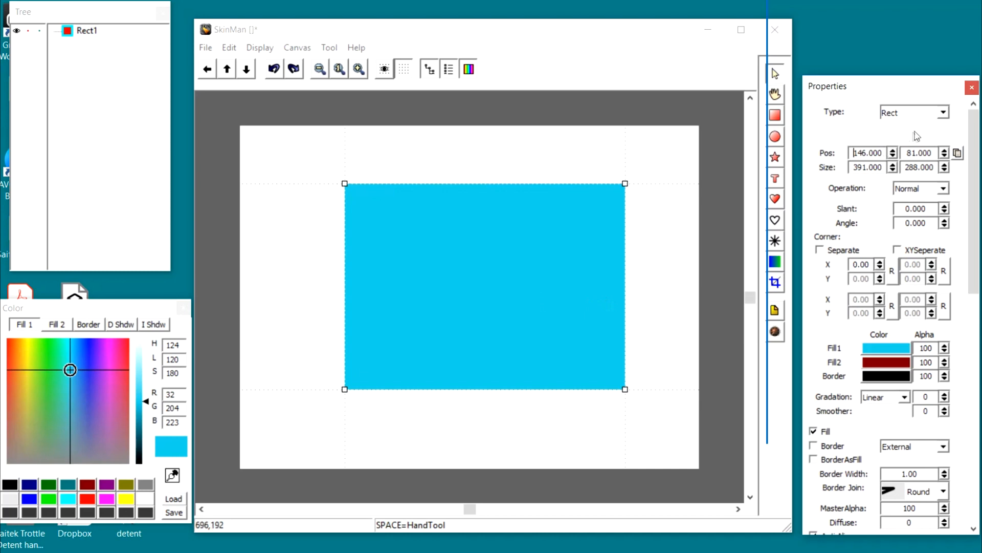
pyautogui.scroll(11, 922, 167)
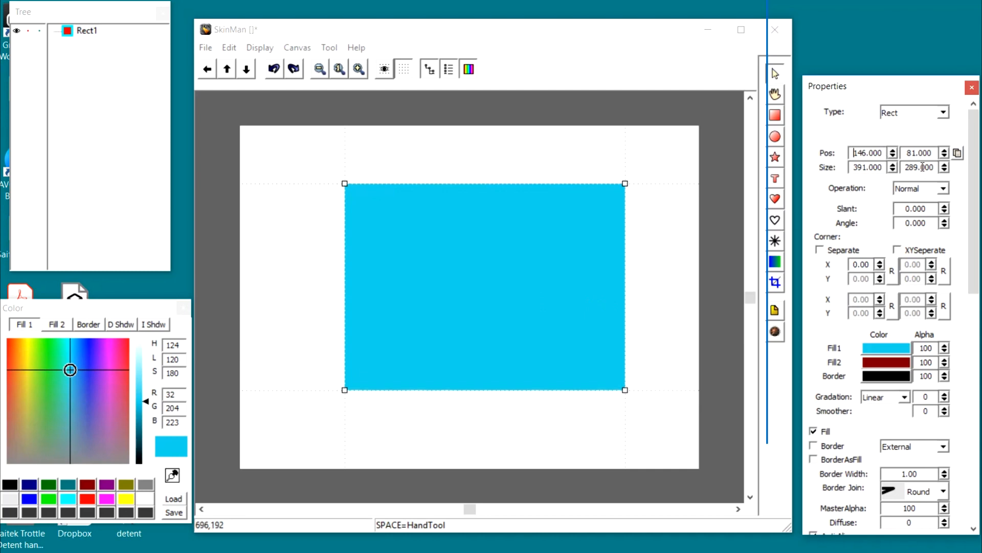
pyautogui.scroll(5, 923, 167)
pyautogui.scroll(-8, 923, 167)
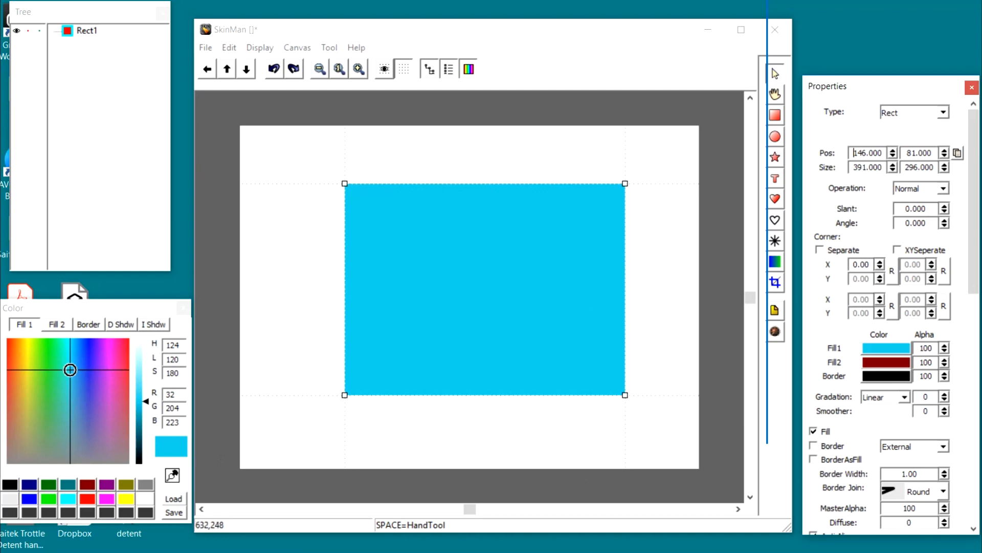
# Draw an ellipse over the blue rectangle and resize it to about 168 by 152.
pyautogui.click(775, 137)
pyautogui.moveTo(446, 154); pyautogui.dragTo(585, 311)
pyautogui.moveTo(535, 230); pyautogui.dragTo(523, 292)
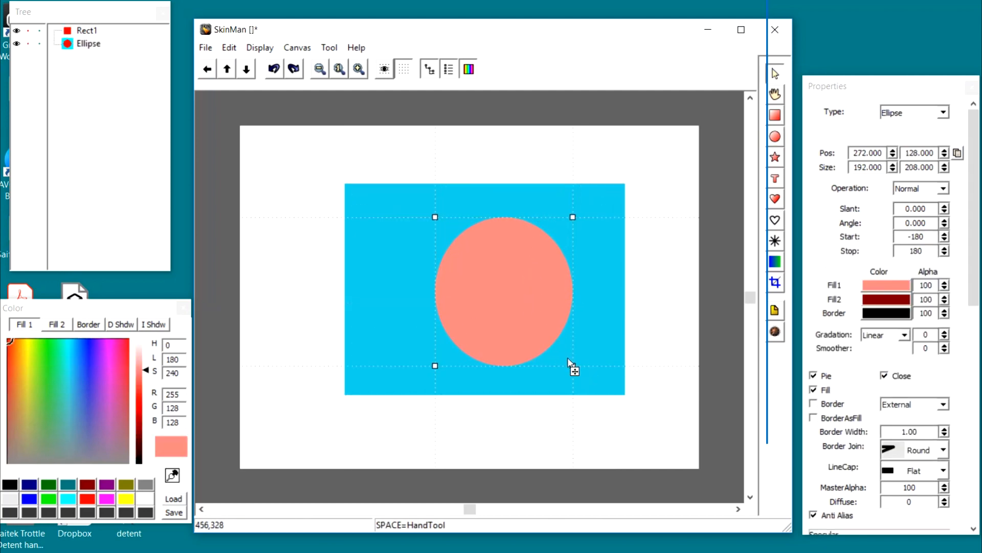
pyautogui.moveTo(573, 365); pyautogui.dragTo(596, 354)
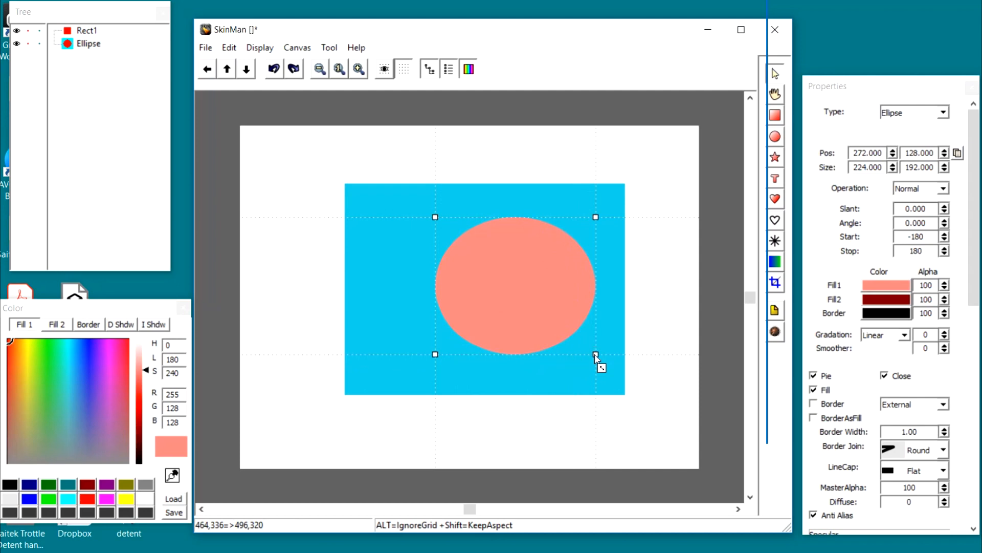
pyautogui.moveTo(596, 355); pyautogui.dragTo(557, 329)
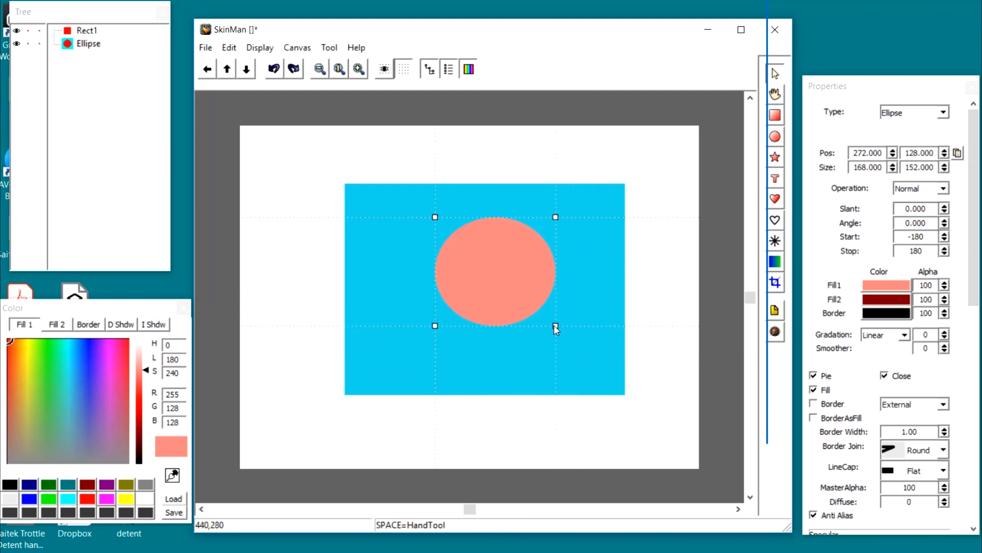
# Move the ellipse to about position 248, 152, near the middle of the blue rectangle.
pyautogui.rightClick(510, 297)
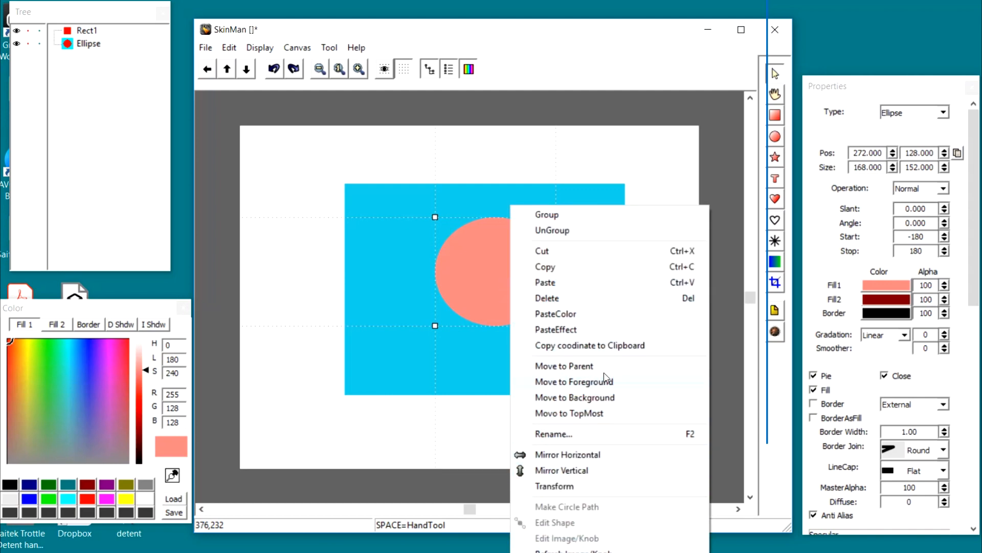
pyautogui.click(366, 141)
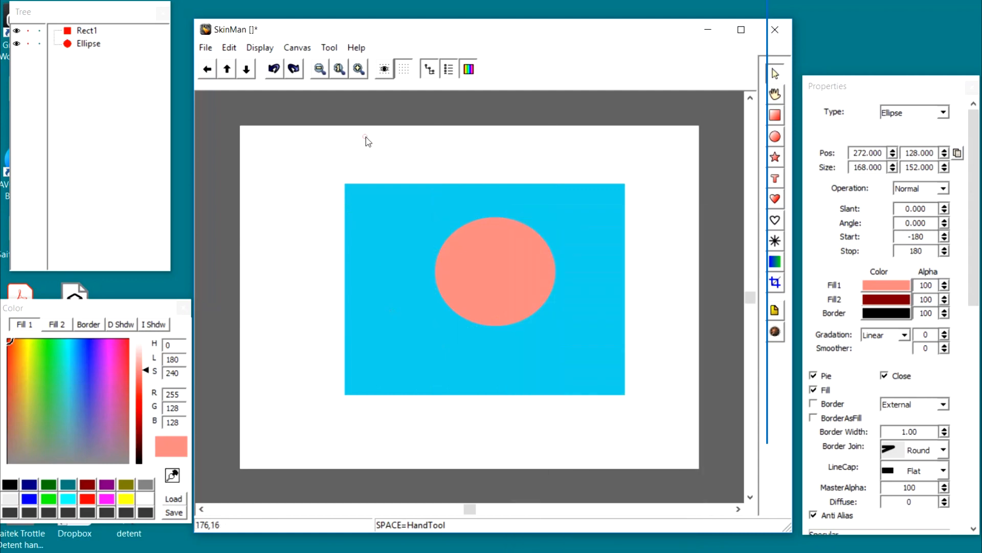
pyautogui.moveTo(497, 248); pyautogui.dragTo(468, 260)
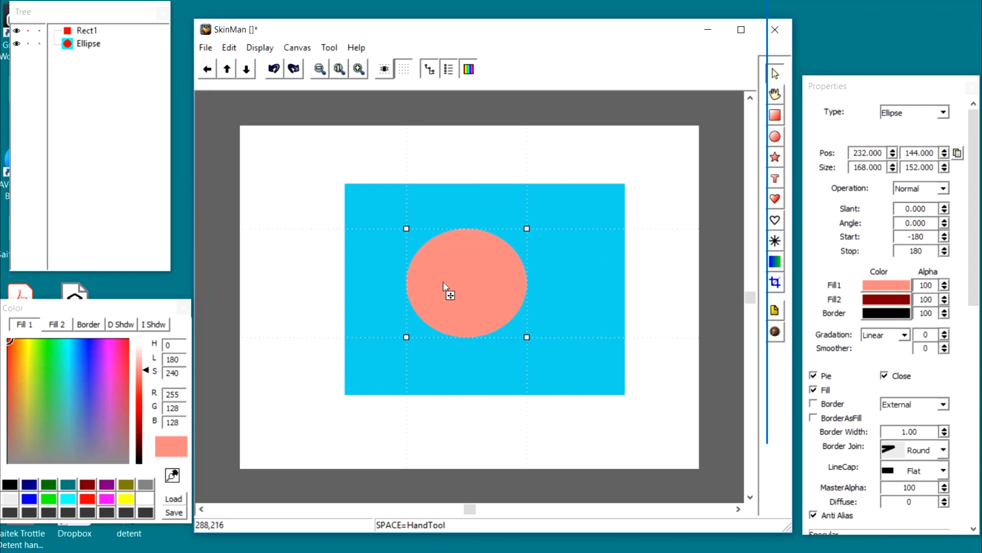
pyautogui.moveTo(446, 280); pyautogui.dragTo(458, 287)
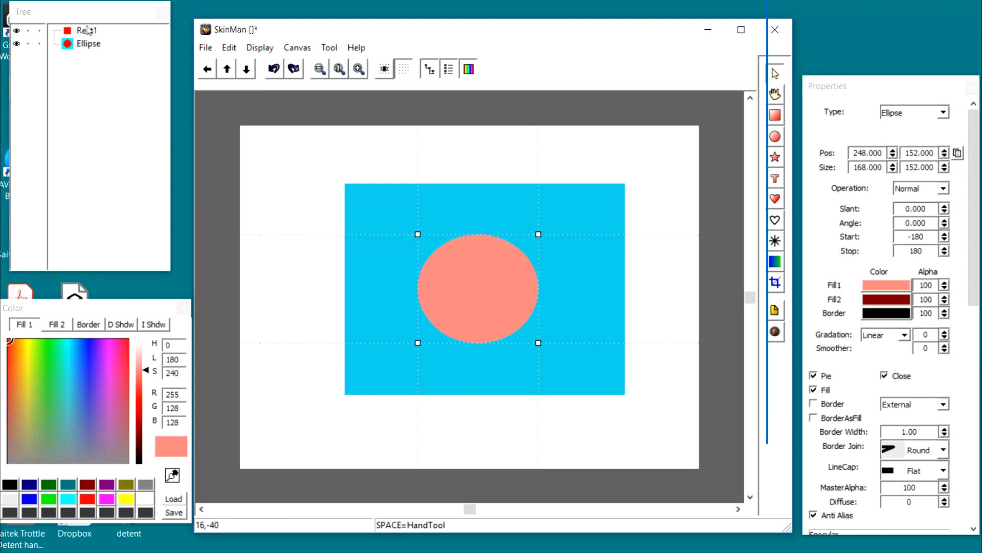
# Select Rect1 and the ellipse in turn, and toggle each shape's visibility off and back on.
pyautogui.click(65, 34)
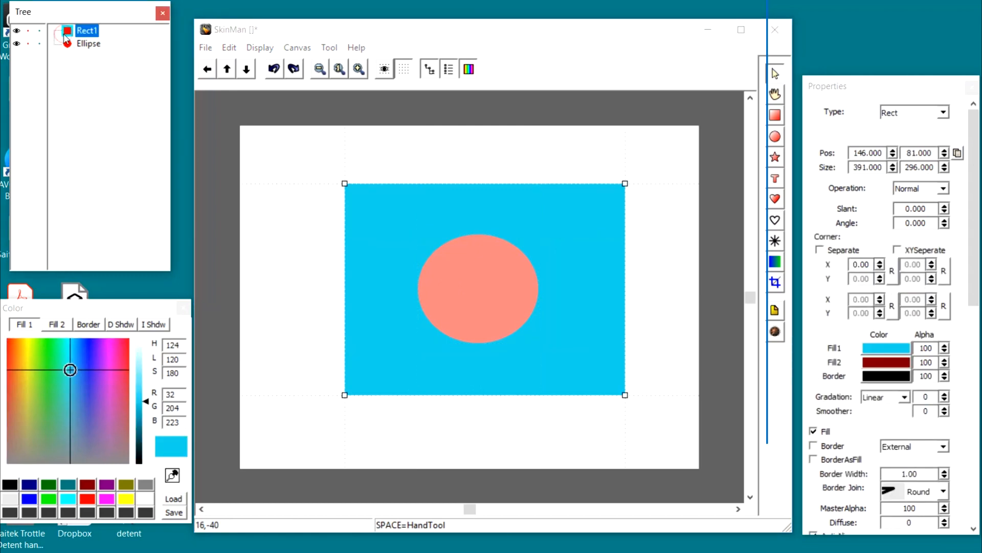
pyautogui.click(65, 45)
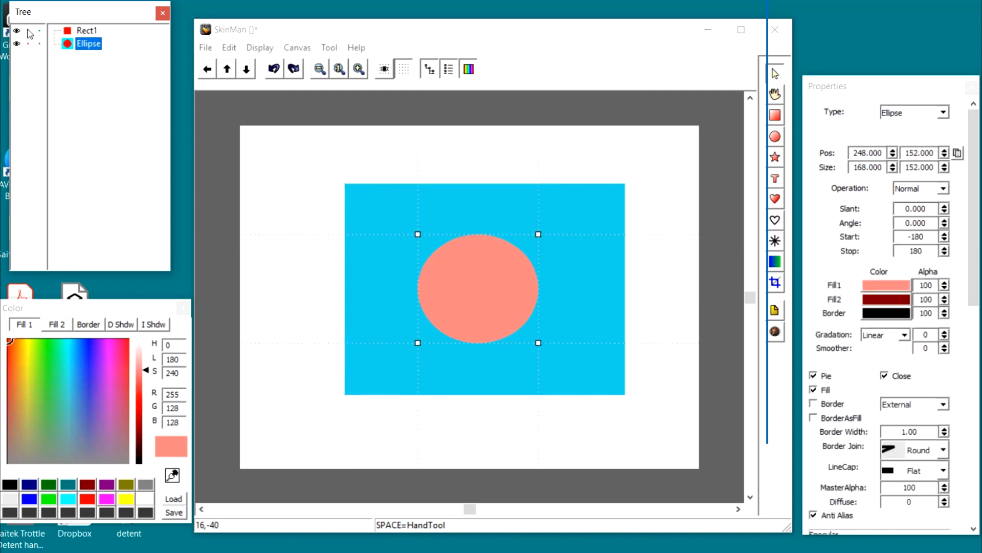
pyautogui.click(18, 44)
pyautogui.click(18, 43)
pyautogui.click(18, 42)
pyautogui.click(18, 43)
pyautogui.click(17, 32)
pyautogui.click(17, 30)
# Isolate Rect1 and the ellipse in turn on the canvas, restoring the display of both shapes.
pyautogui.click(29, 31)
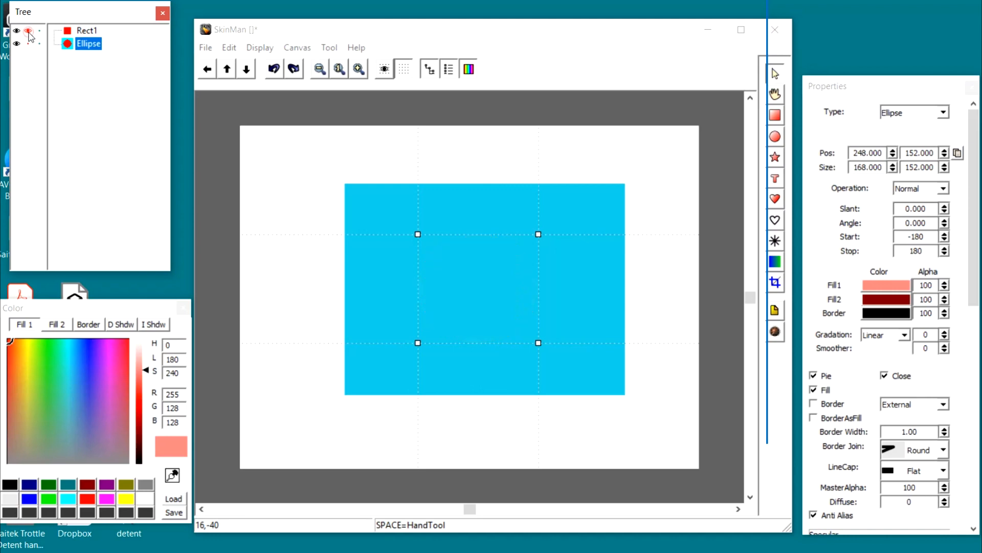
pyautogui.click(28, 31)
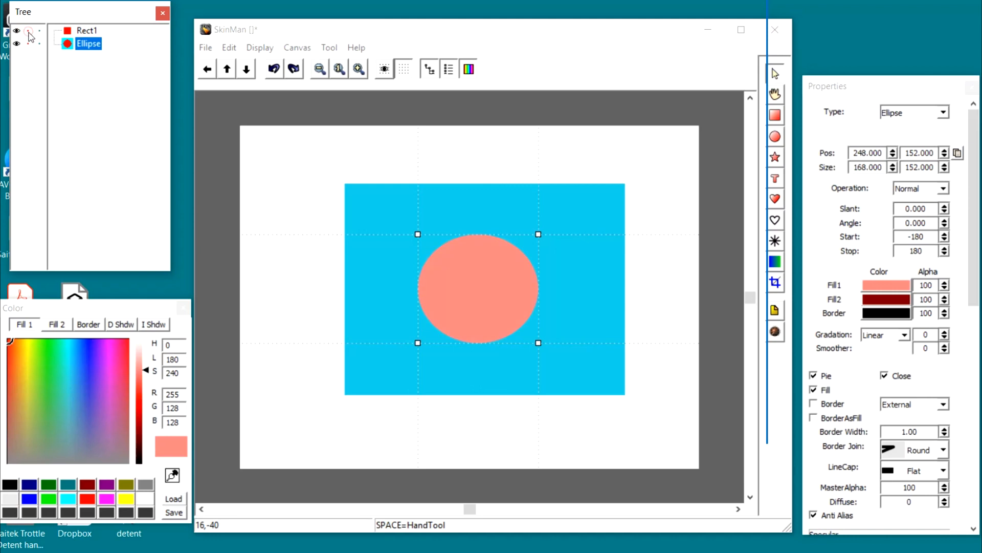
pyautogui.click(28, 45)
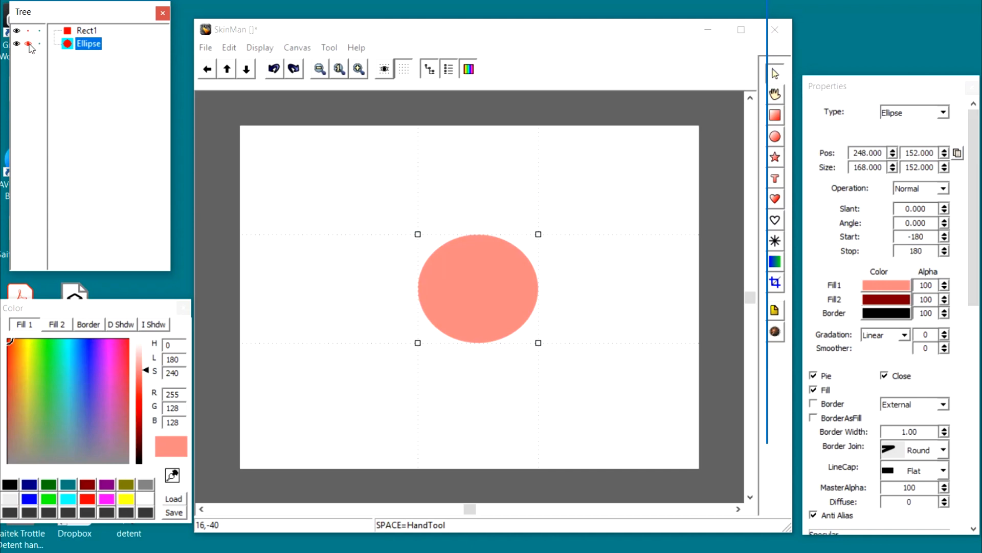
pyautogui.click(29, 44)
pyautogui.click(28, 44)
pyautogui.click(40, 40)
pyautogui.click(40, 39)
pyautogui.click(29, 45)
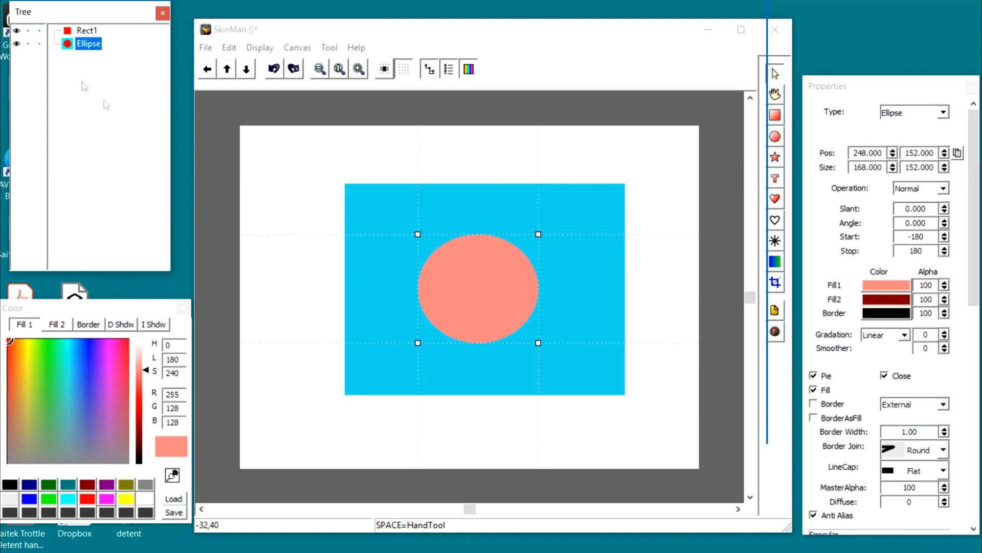
# Nest the ellipse under Rect1 in the object tree, and collapse and expand Rect1's branch.
pyautogui.moveTo(67, 48); pyautogui.dragTo(69, 35)
pyautogui.click(54, 32)
pyautogui.click(54, 32)
pyautogui.click(55, 32)
pyautogui.click(55, 32)
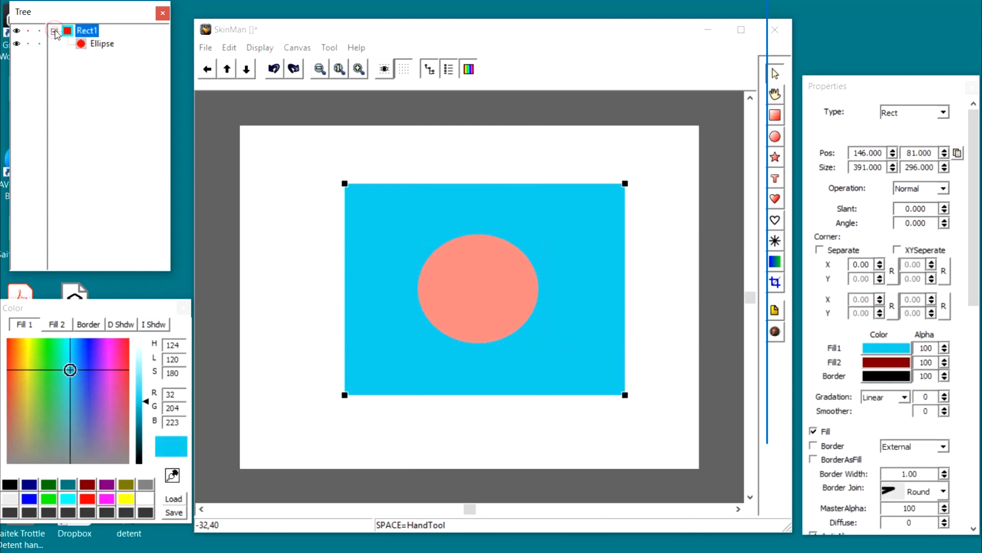
# Select Rect1 and its nested ellipse in turn in the object tree, and view the ellipse's available Operation modes.
pyautogui.click(55, 32)
pyautogui.click(55, 32)
pyautogui.click(101, 44)
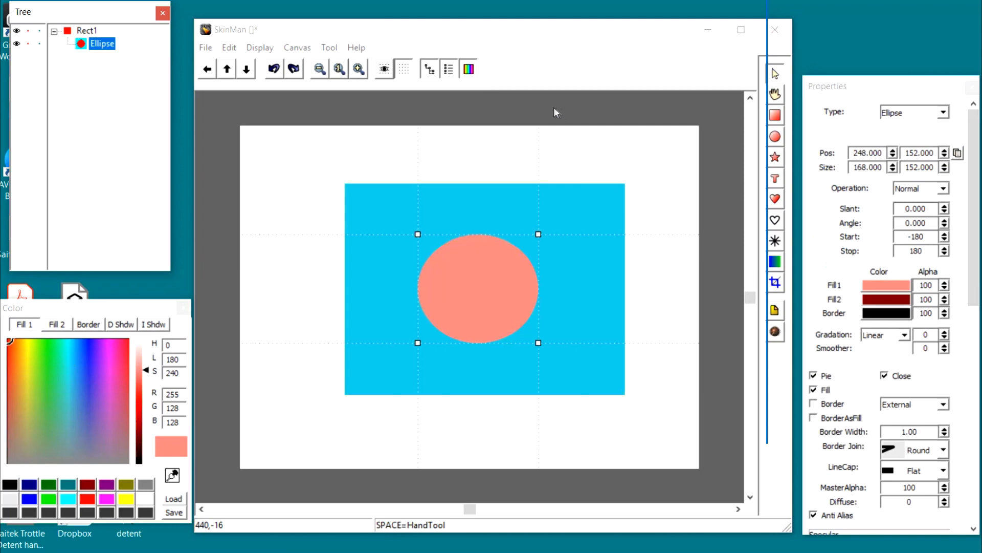
pyautogui.click(88, 30)
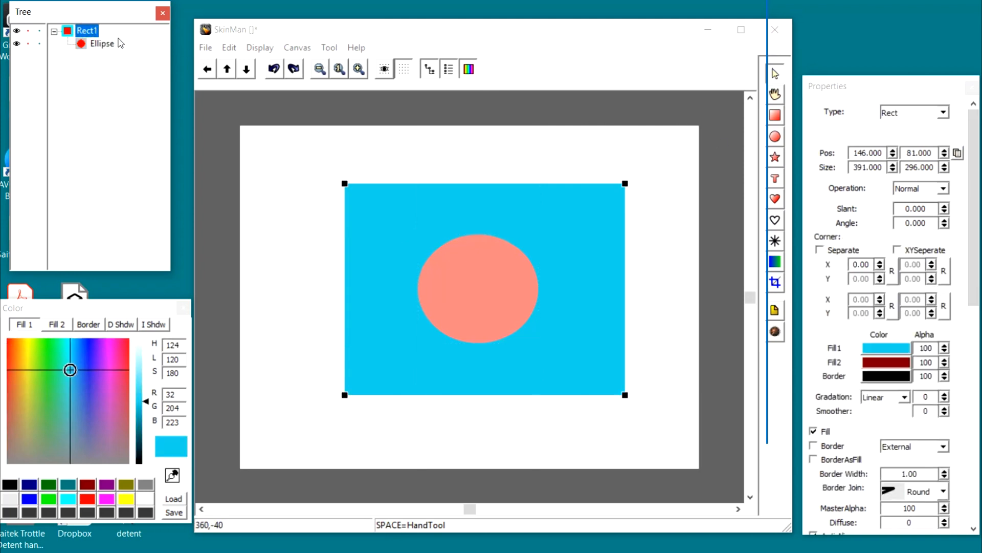
pyautogui.click(102, 43)
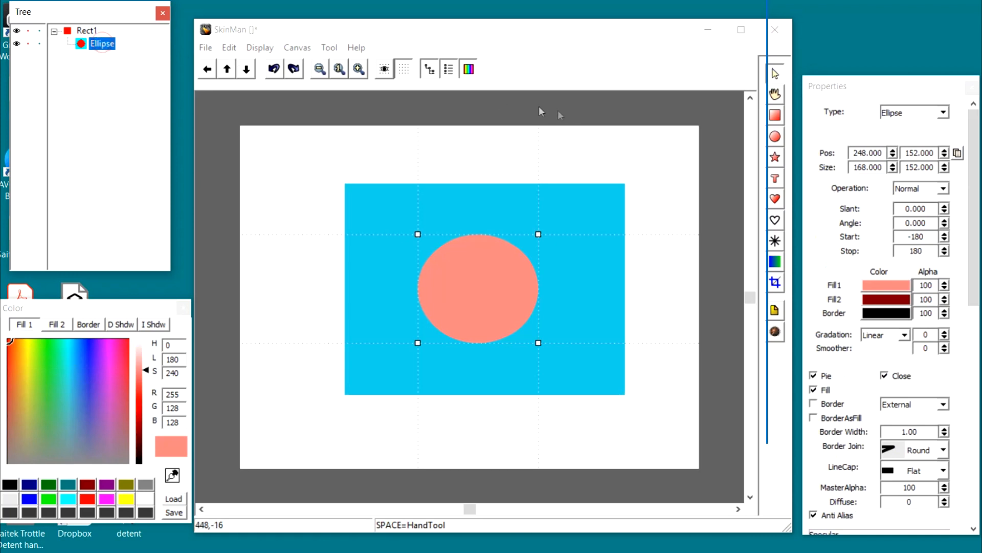
pyautogui.click(944, 190)
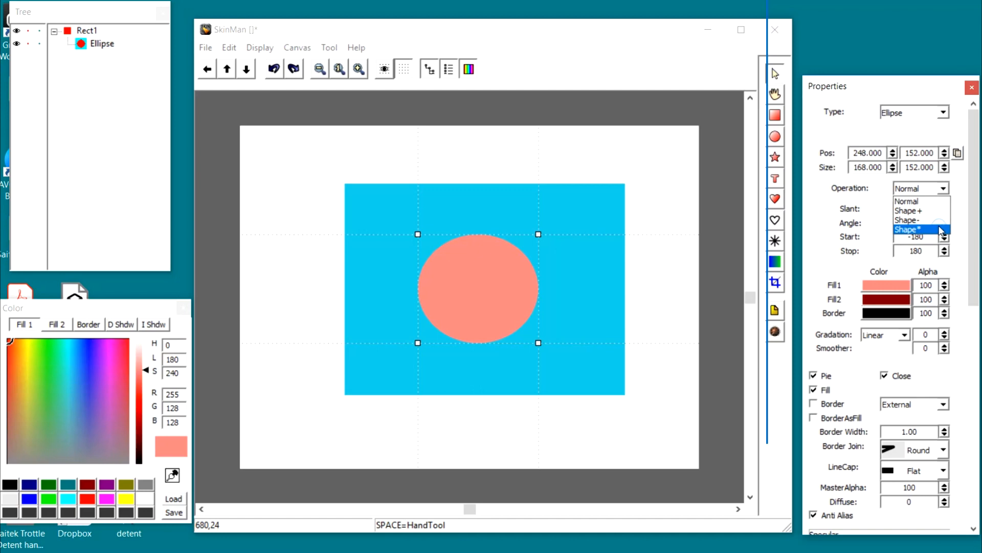
pyautogui.click(566, 56)
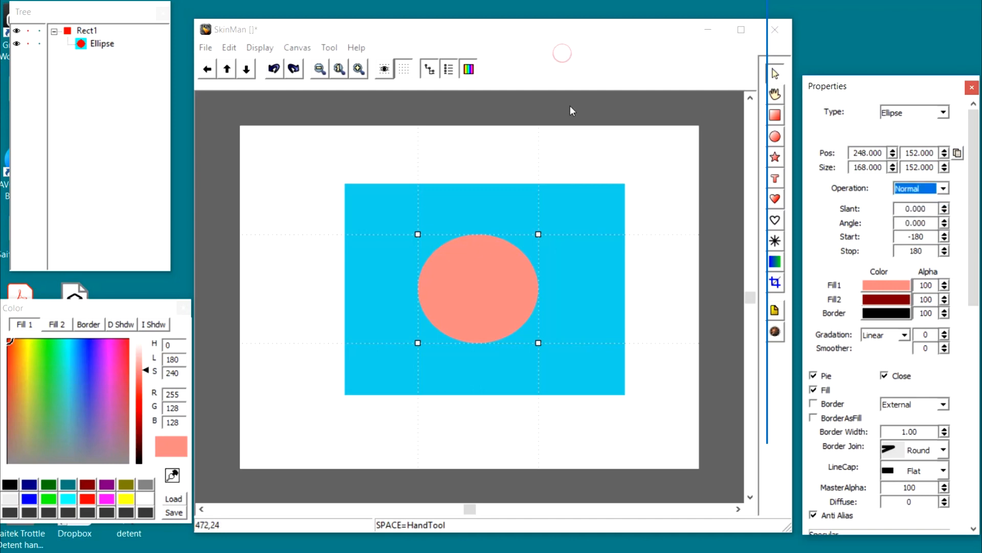
# Move the ellipse to about position 272, 24 across the blue rectangle's upper edge and set its operation to Shape+.
pyautogui.moveTo(510, 276); pyautogui.dragTo(530, 179)
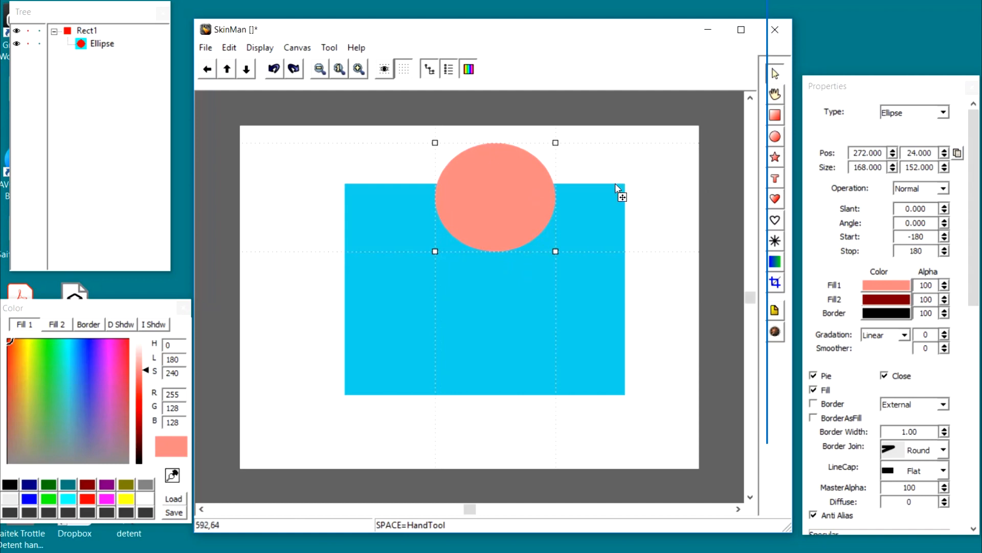
pyautogui.click(943, 188)
pyautogui.click(939, 210)
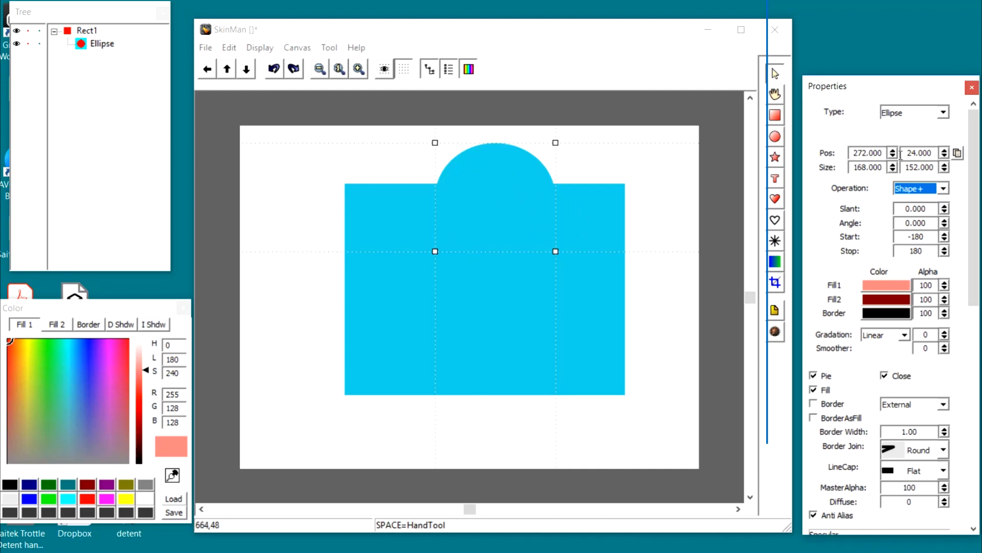
# Try the Shape- and Shape* operations in turn on the ellipse nested under Rect1.
pyautogui.click(943, 189)
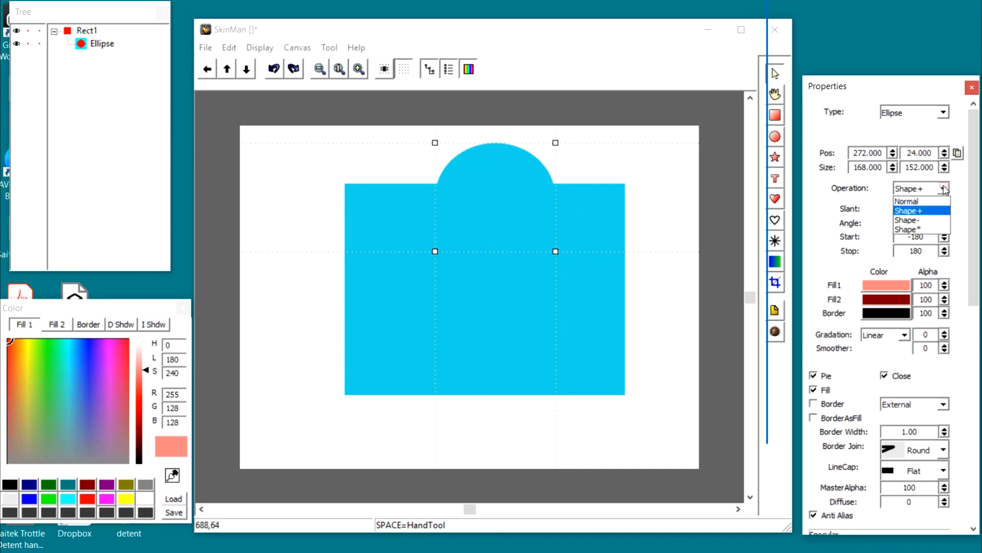
pyautogui.click(939, 220)
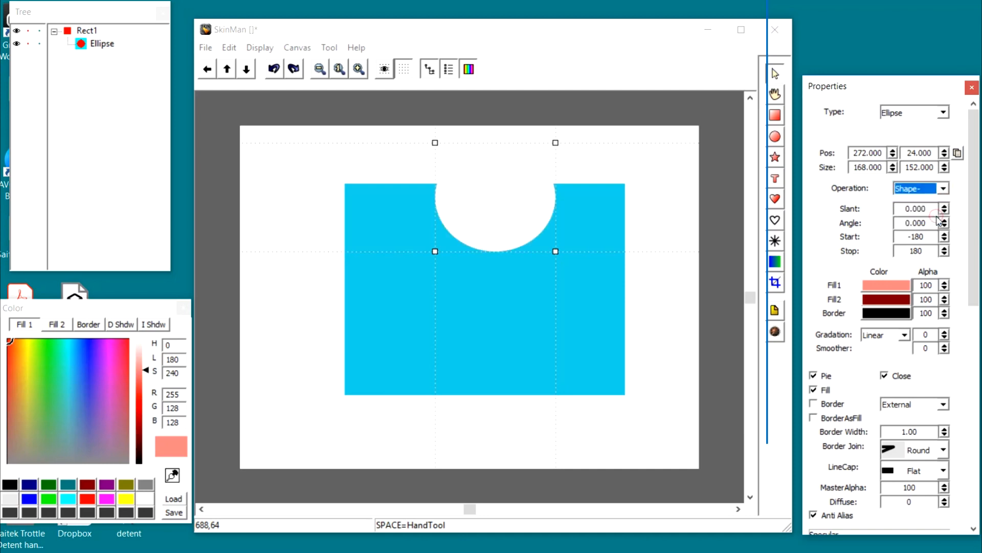
pyautogui.click(943, 188)
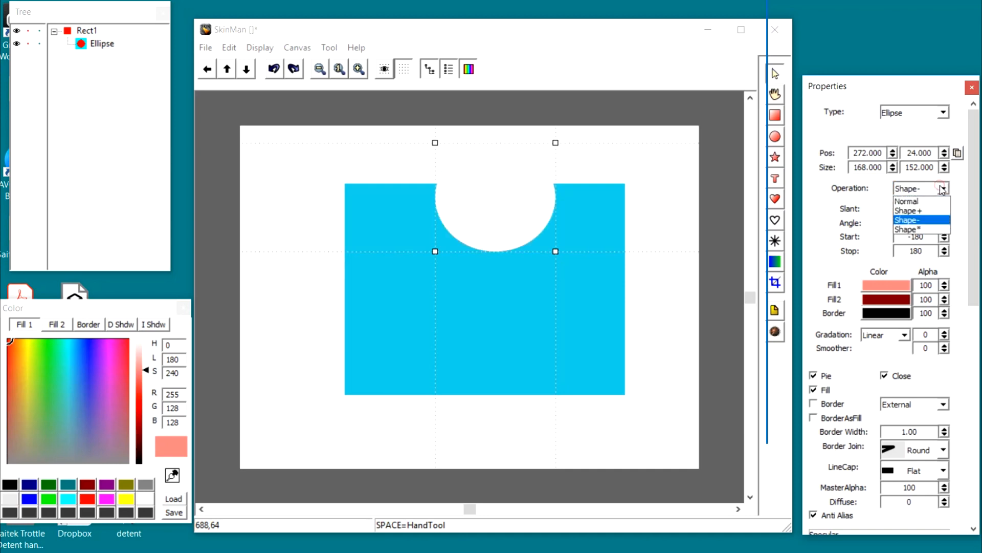
pyautogui.click(931, 229)
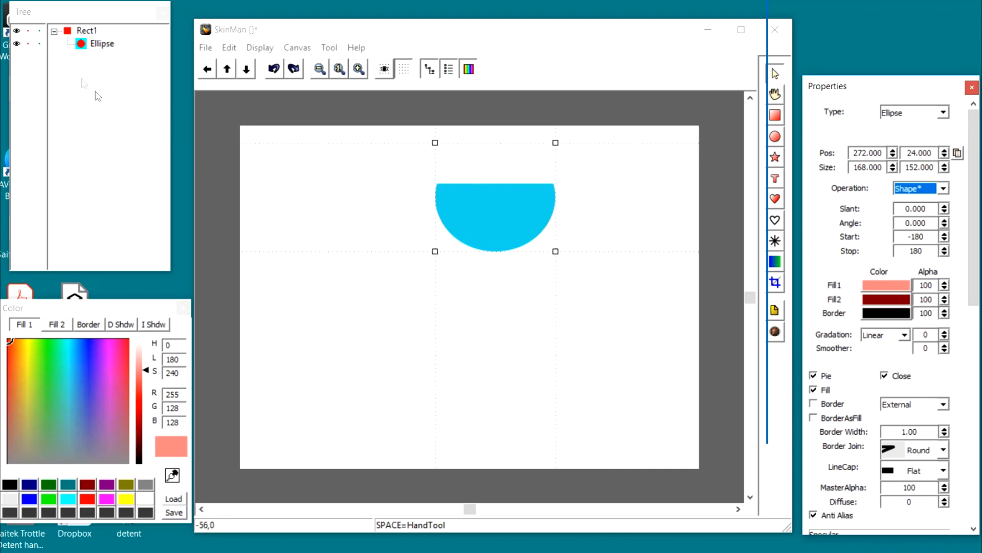
# Move the ellipse out of Rect1's branch in the object tree and set its operation to Normal.
pyautogui.moveTo(86, 45); pyautogui.dragTo(77, 33)
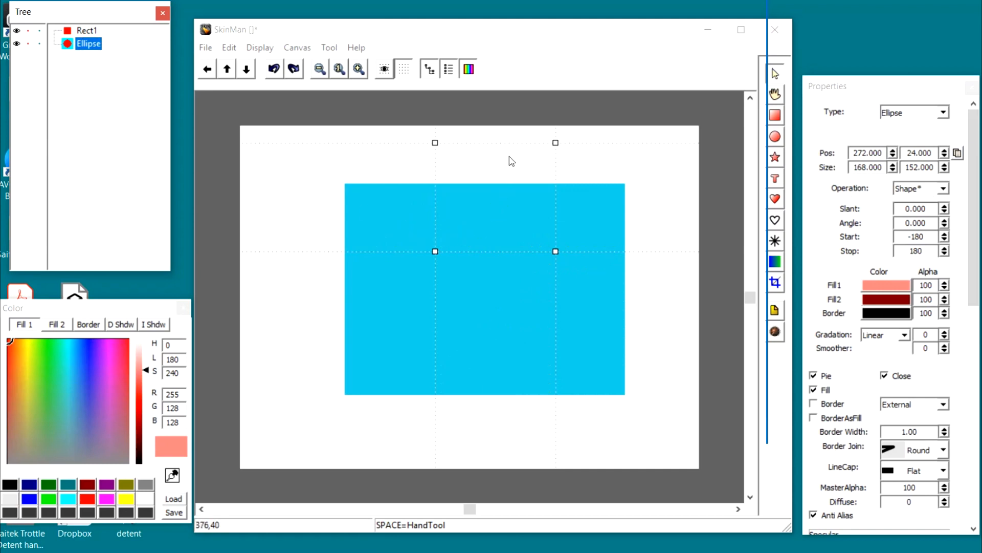
pyautogui.click(944, 189)
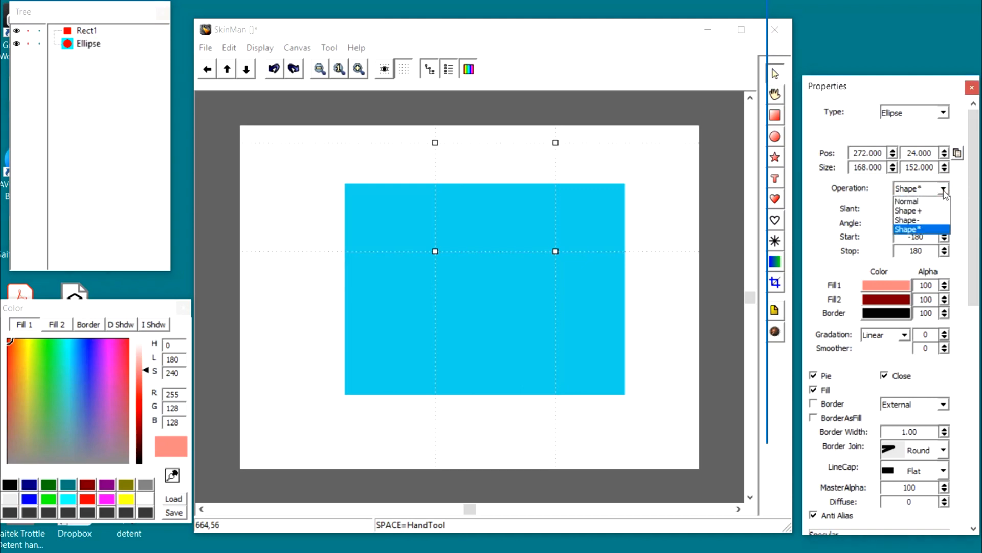
pyautogui.click(913, 201)
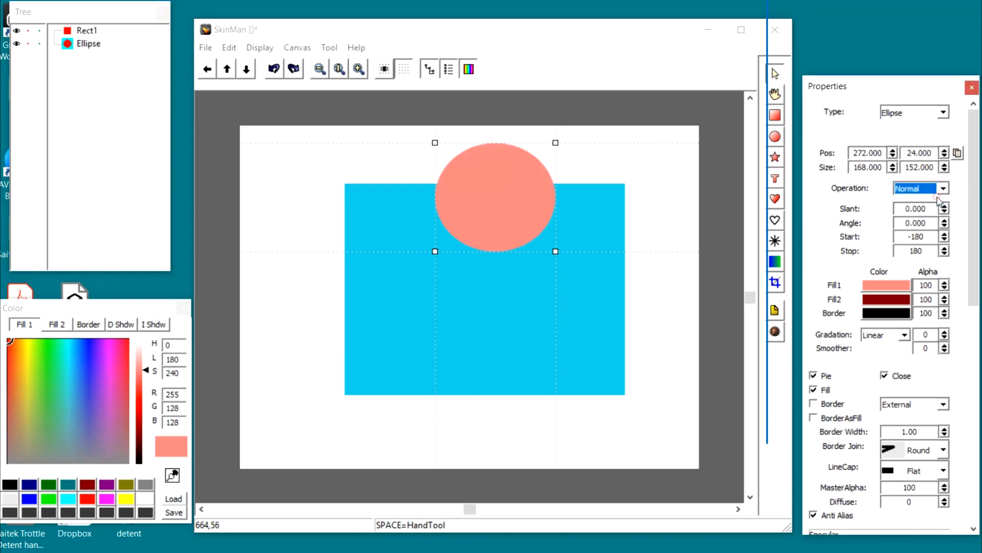
# Move the ellipse to about position 112, 48 over the rectangle's upper-left corner and place it above Rect1 in the object tree.
pyautogui.moveTo(507, 186); pyautogui.dragTo(394, 204)
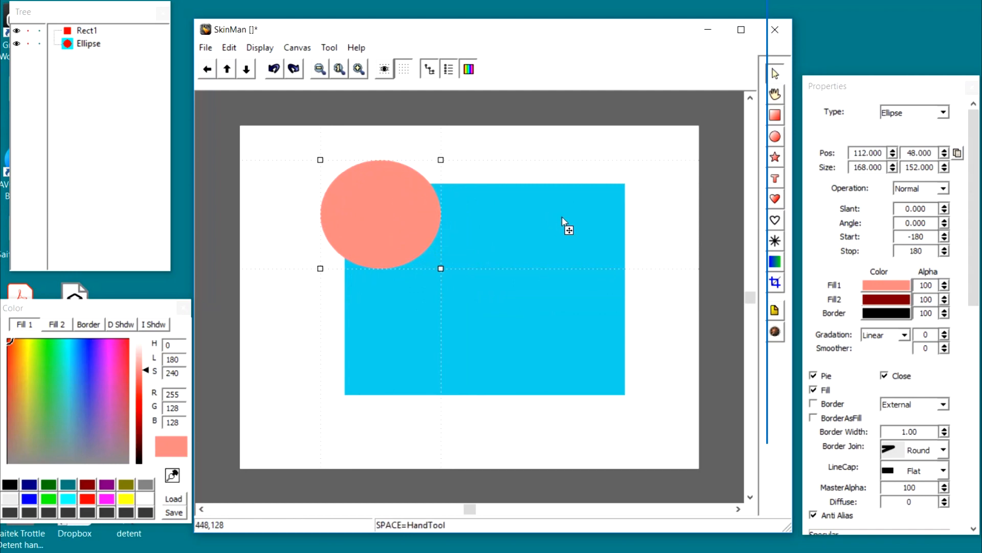
pyautogui.moveTo(72, 47); pyautogui.dragTo(73, 22)
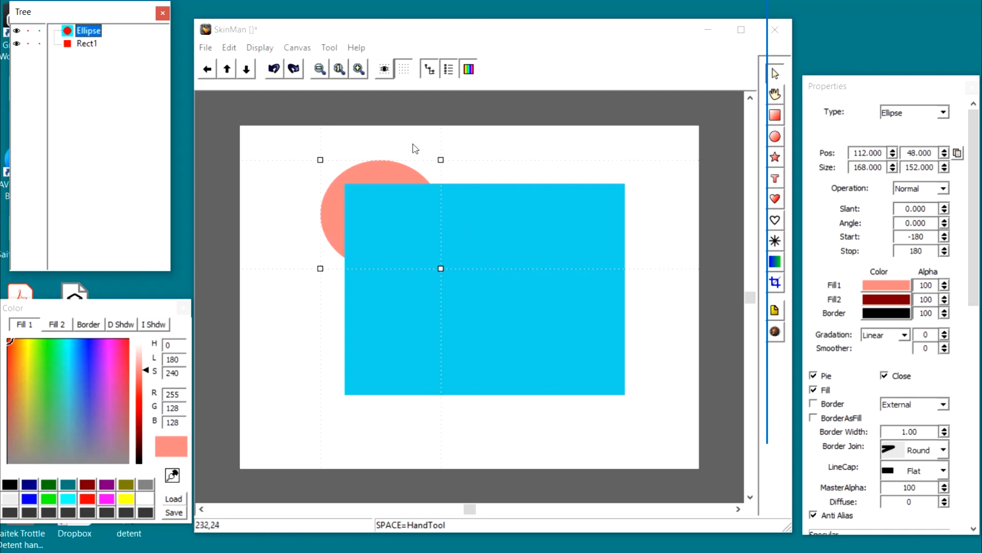
# Delete the ellipse from the canvas.
pyautogui.click(387, 169)
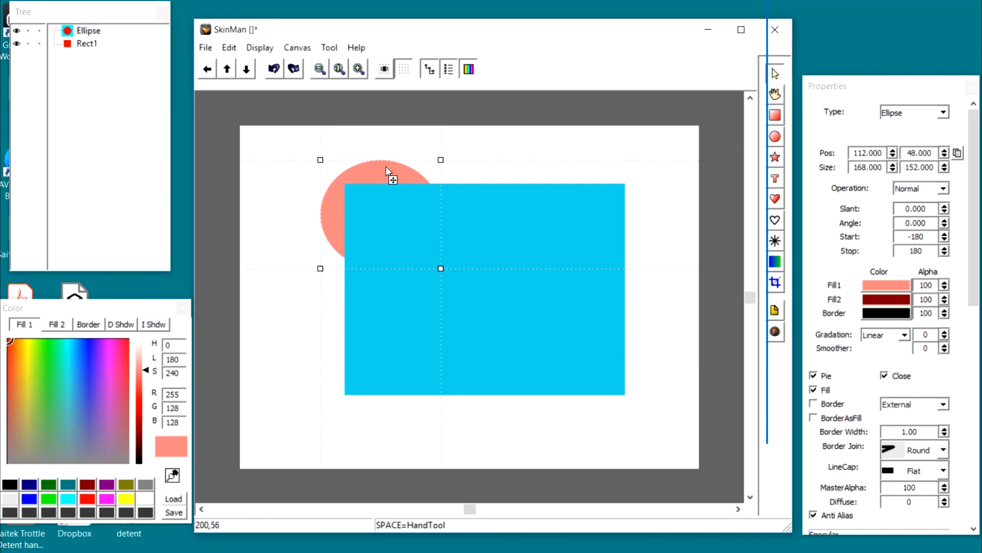
pyautogui.rightClick(388, 170)
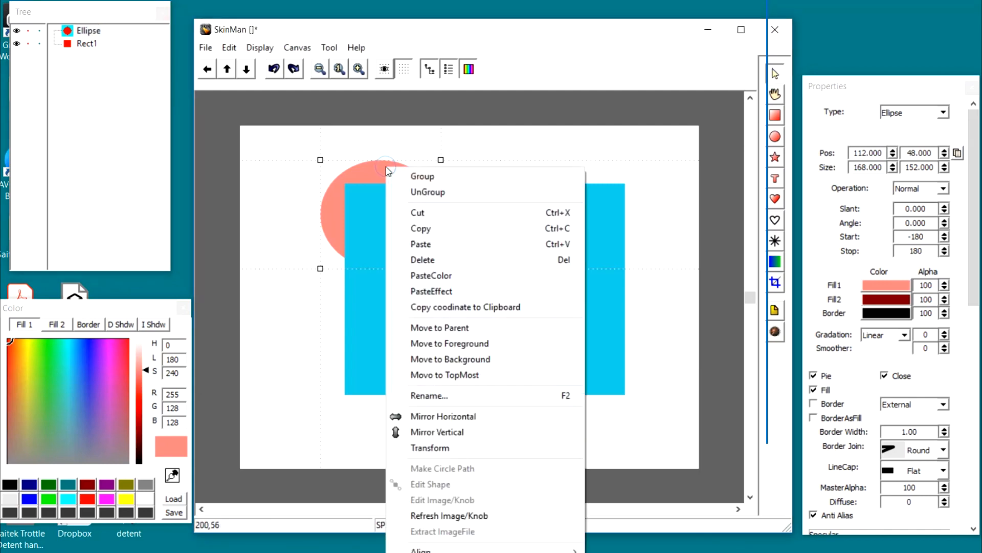
pyautogui.click(430, 260)
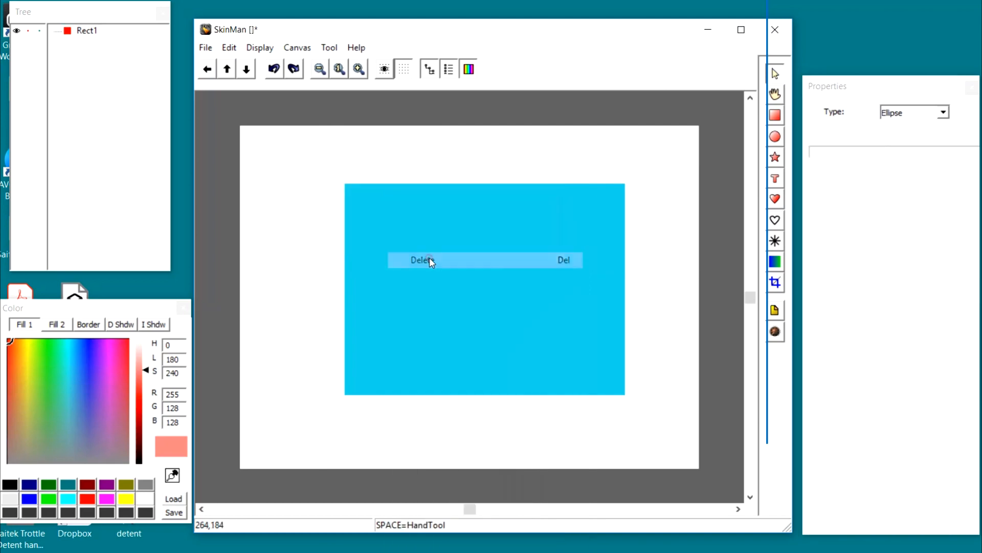
# Resize Rect1 to about 262 by 231 and move it to about position 194, 81.
pyautogui.click(623, 395)
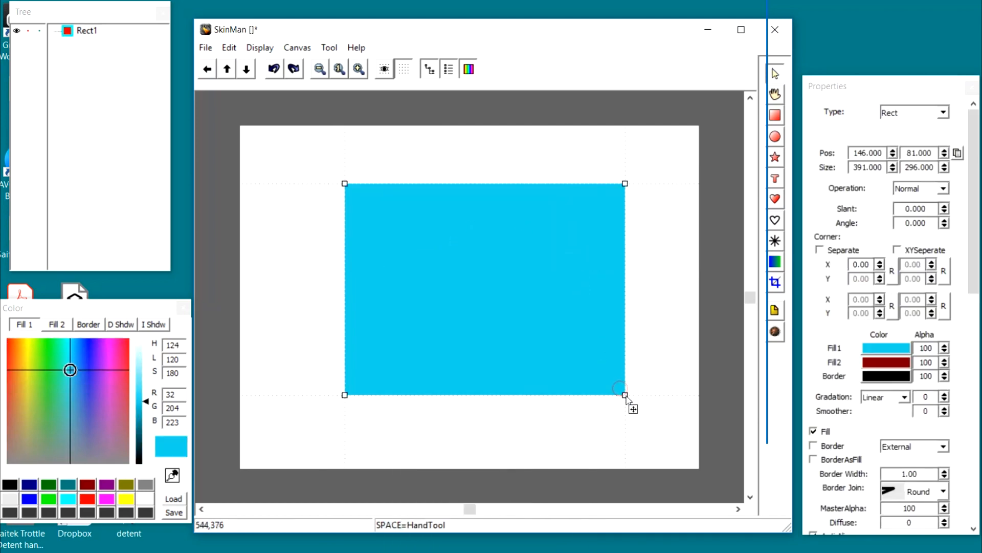
pyautogui.moveTo(624, 395); pyautogui.dragTo(533, 349)
pyautogui.moveTo(471, 265); pyautogui.dragTo(506, 265)
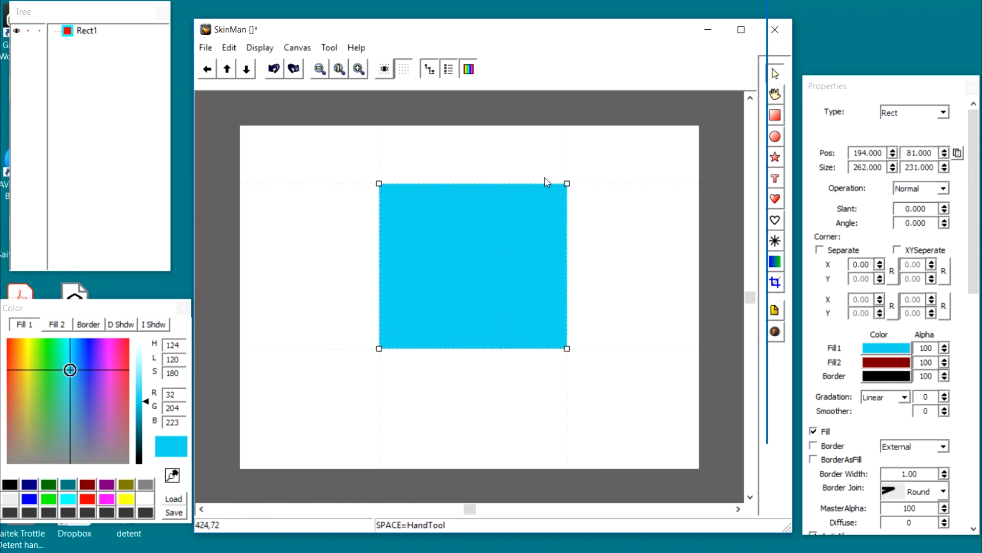
# Open the image export dialog, review the available file types, and close it without exporting.
pyautogui.click(209, 47)
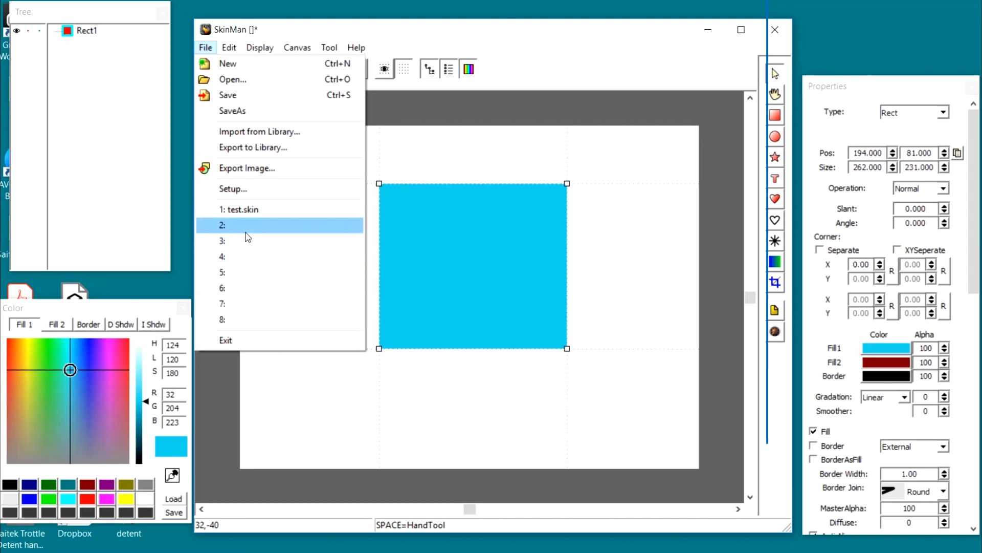
pyautogui.click(282, 162)
pyautogui.click(280, 170)
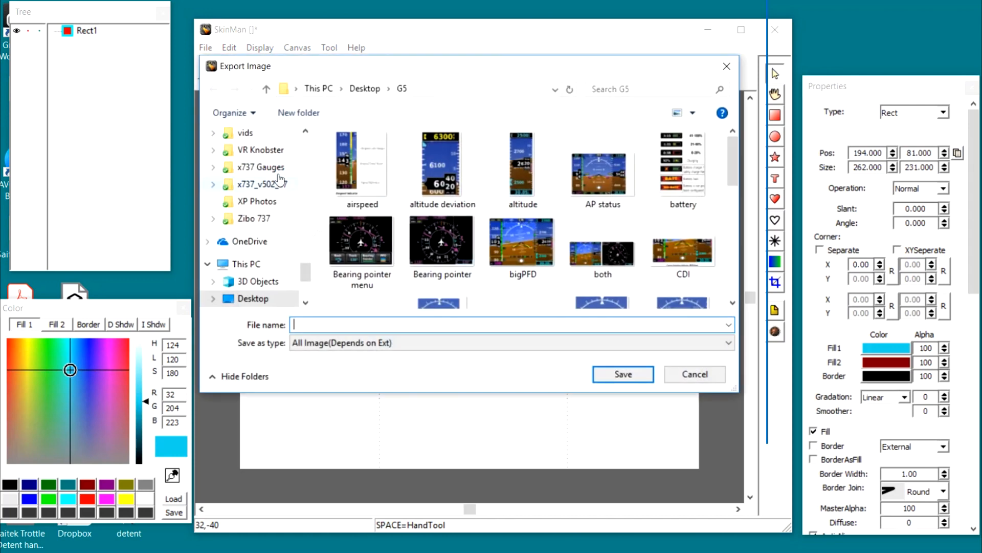
pyautogui.click(370, 343)
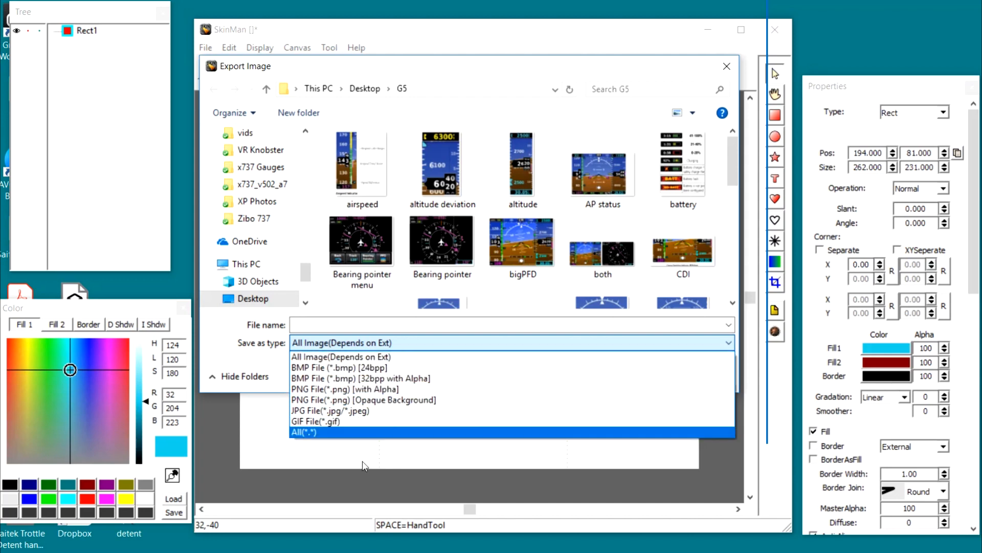
pyautogui.click(262, 358)
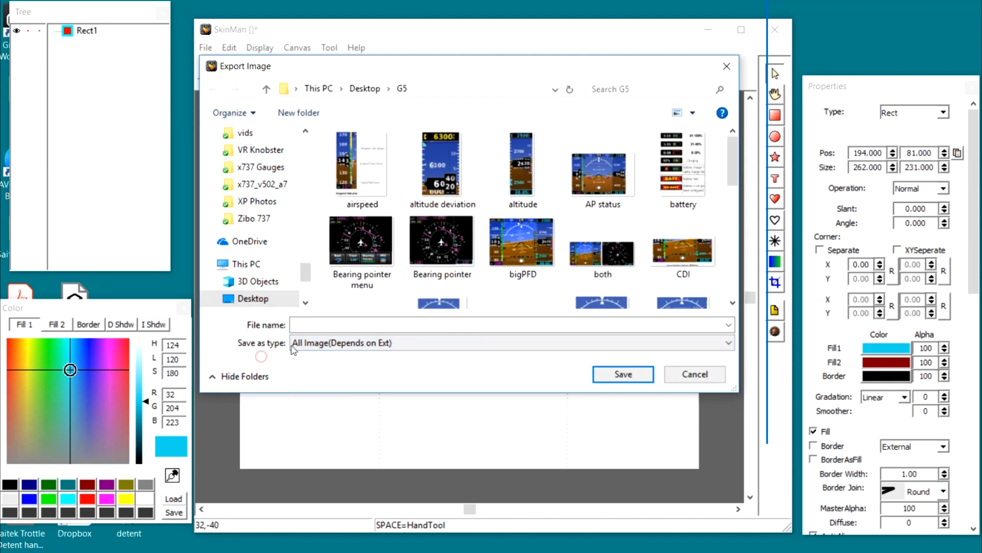
pyautogui.click(694, 374)
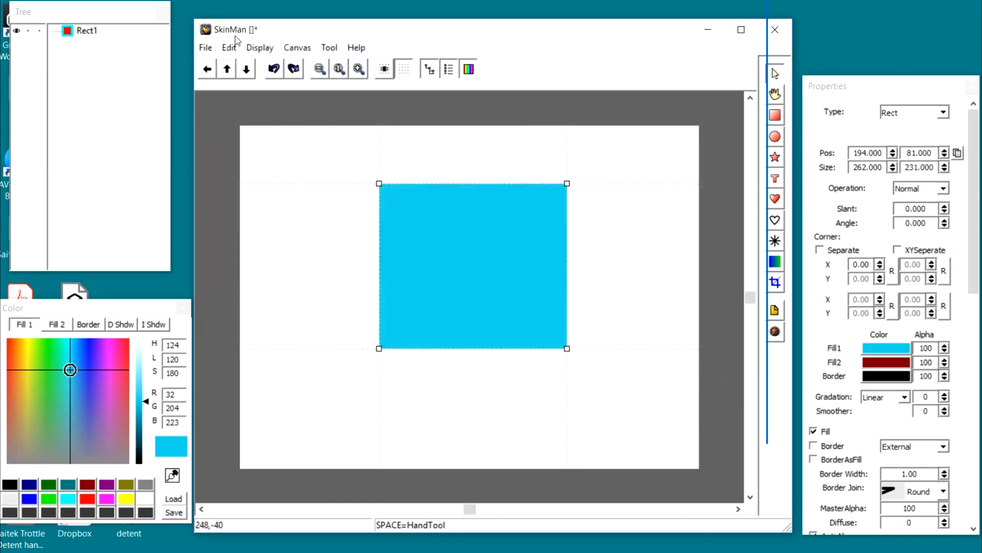
# Examine the editing commands for primitives, the display options and the list of drawing tools.
pyautogui.click(233, 53)
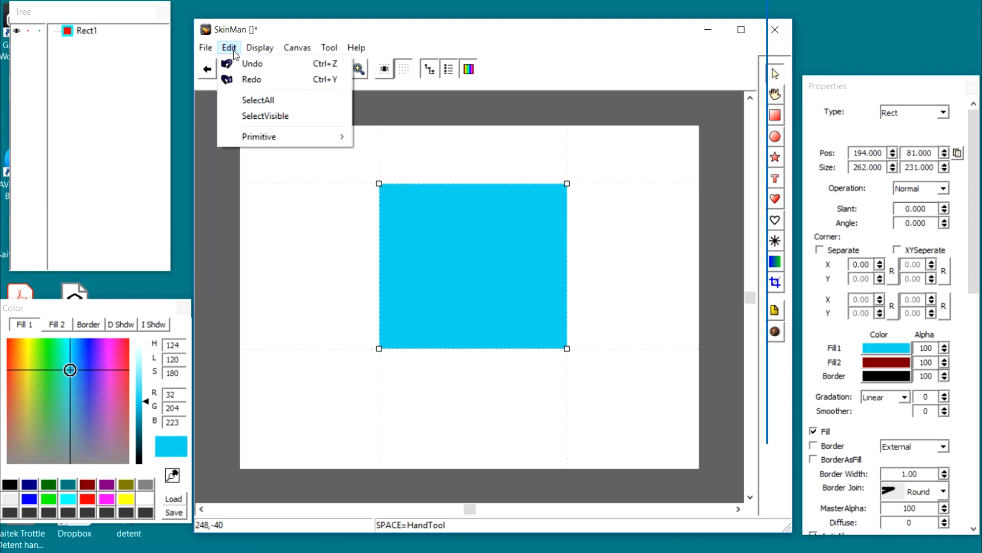
pyautogui.moveTo(282, 137)
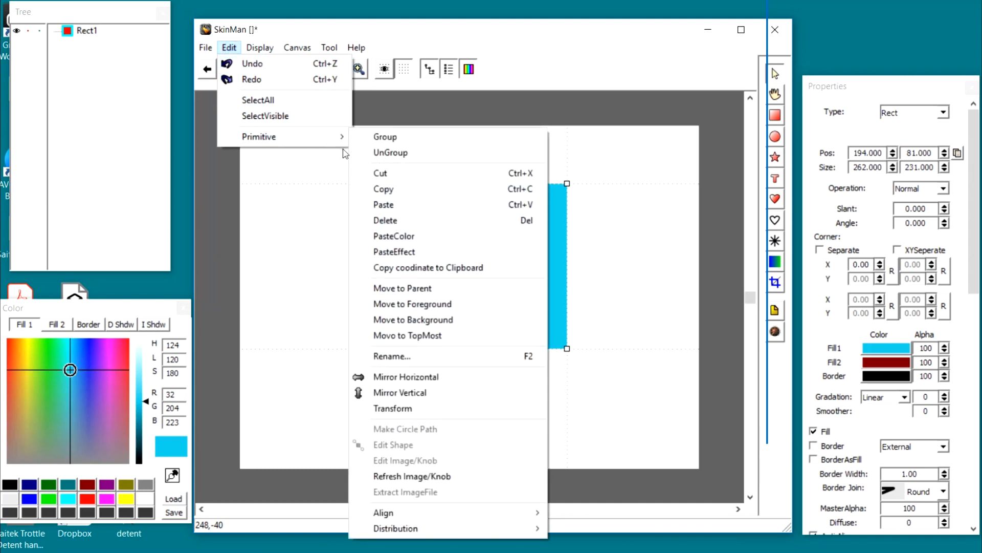
pyautogui.moveTo(330, 140)
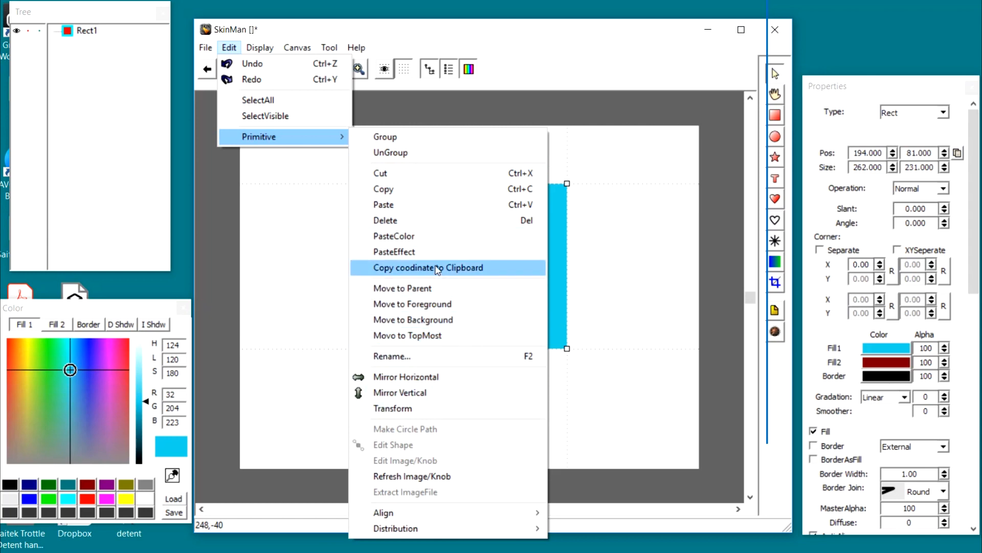
pyautogui.click(381, 31)
pyautogui.click(271, 48)
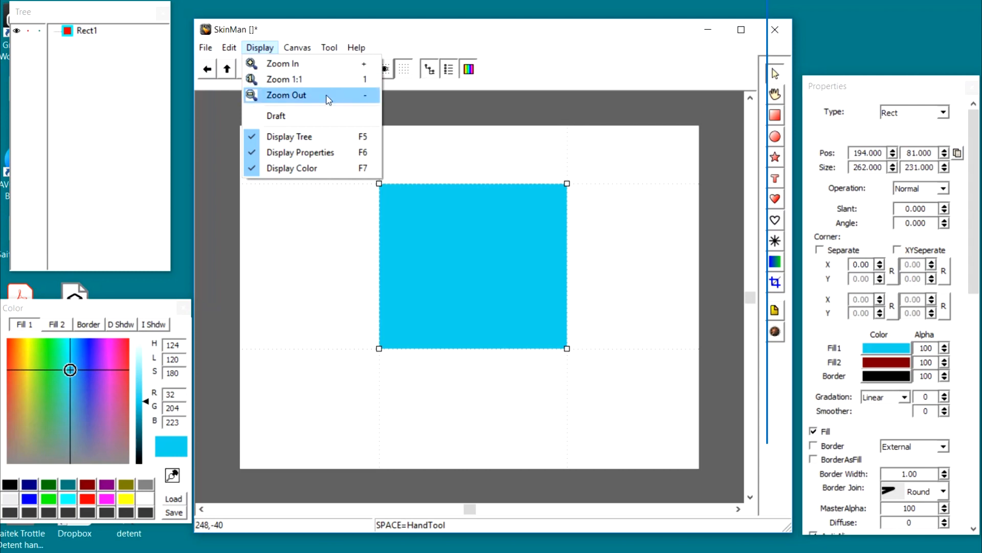
pyautogui.moveTo(336, 48)
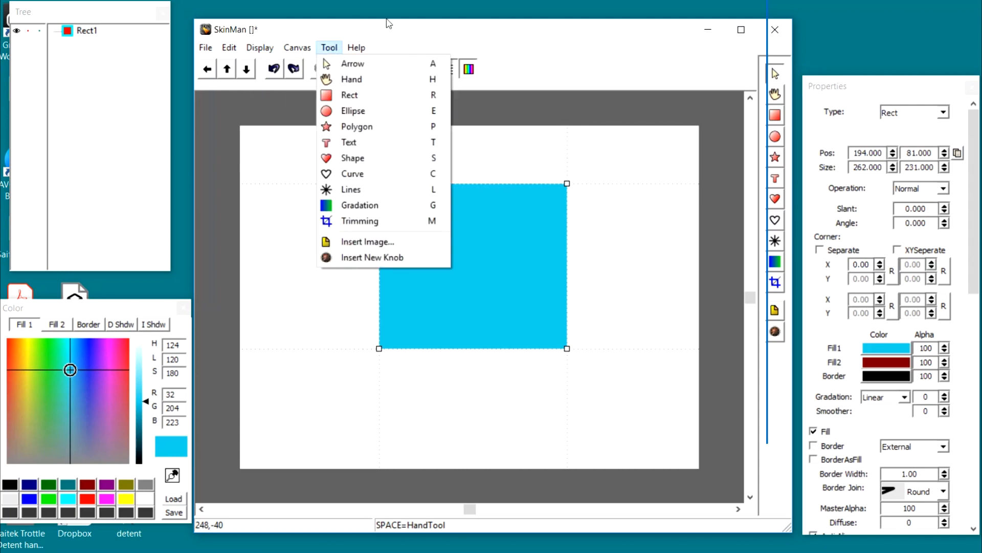
# Check the canvas width, height and frame settings, dismiss them without changes, and review the other canvas commands.
pyautogui.moveTo(295, 50)
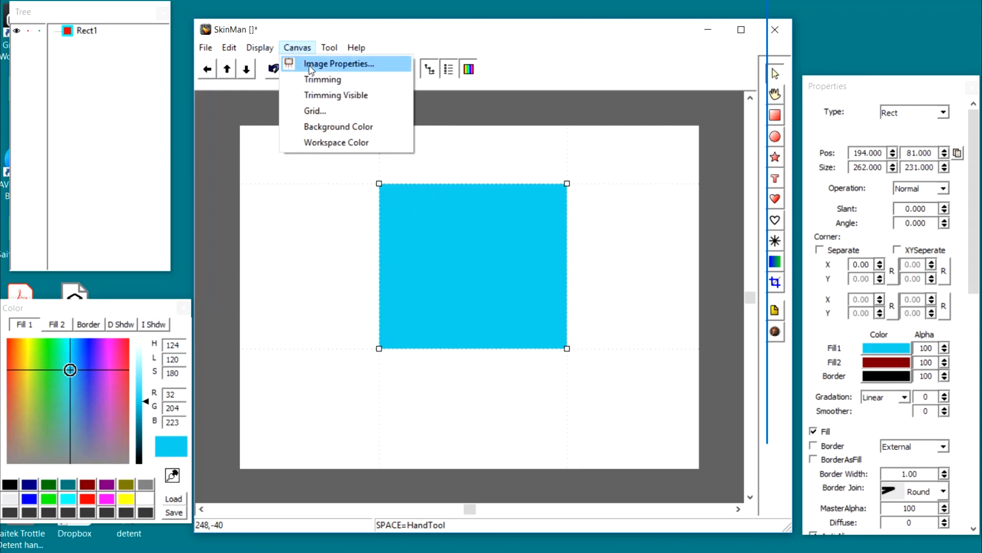
pyautogui.click(310, 70)
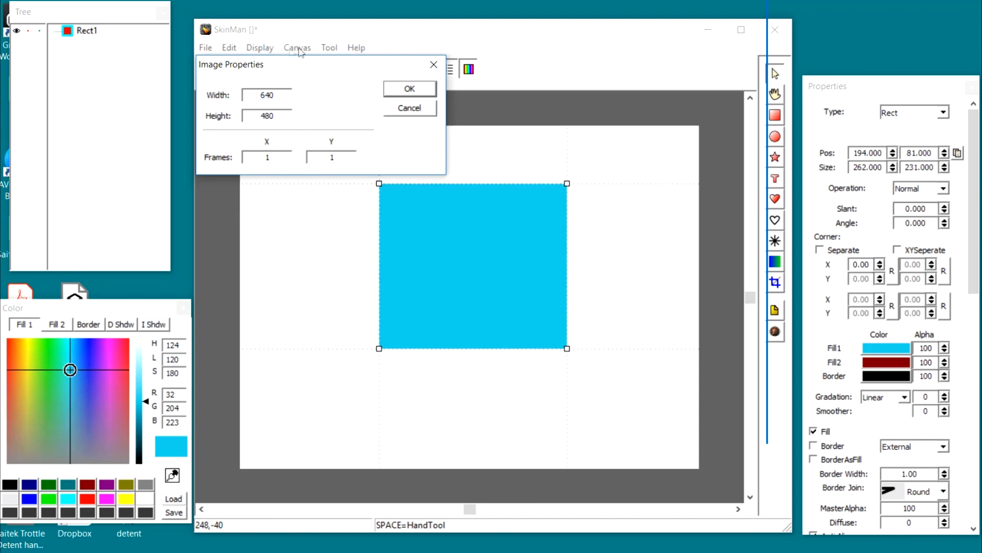
pyautogui.click(424, 107)
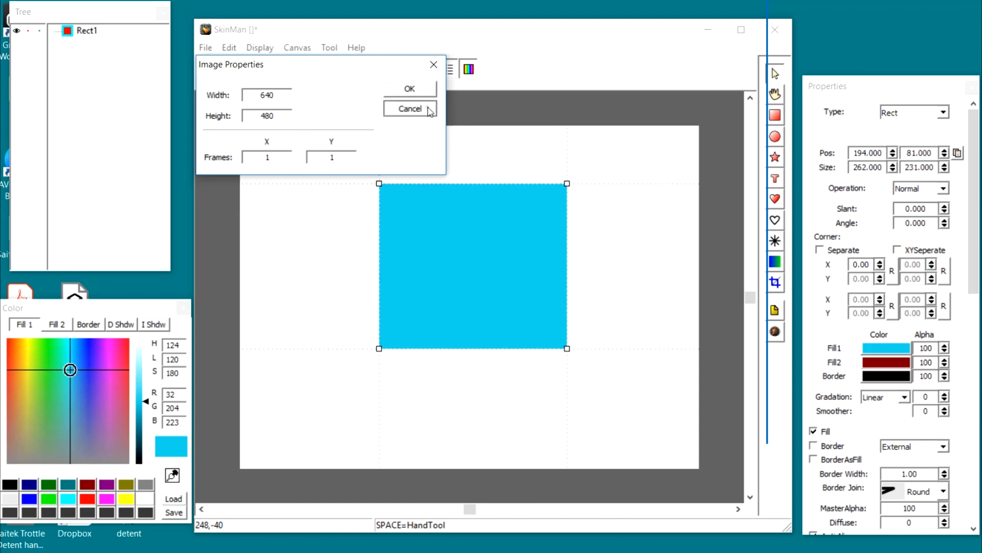
pyautogui.click(297, 48)
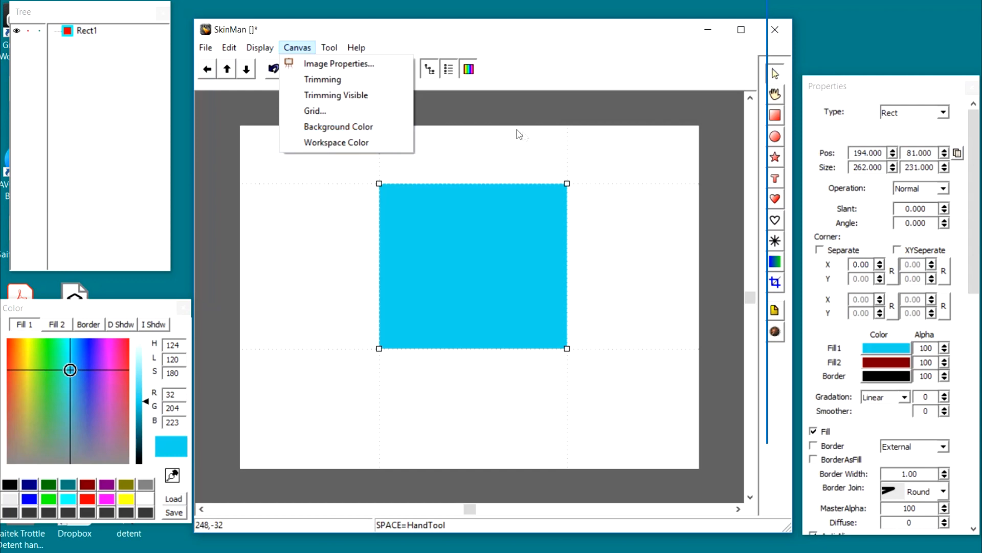
# Change the canvas background color to bright green (0, 255, 0).
pyautogui.click(326, 128)
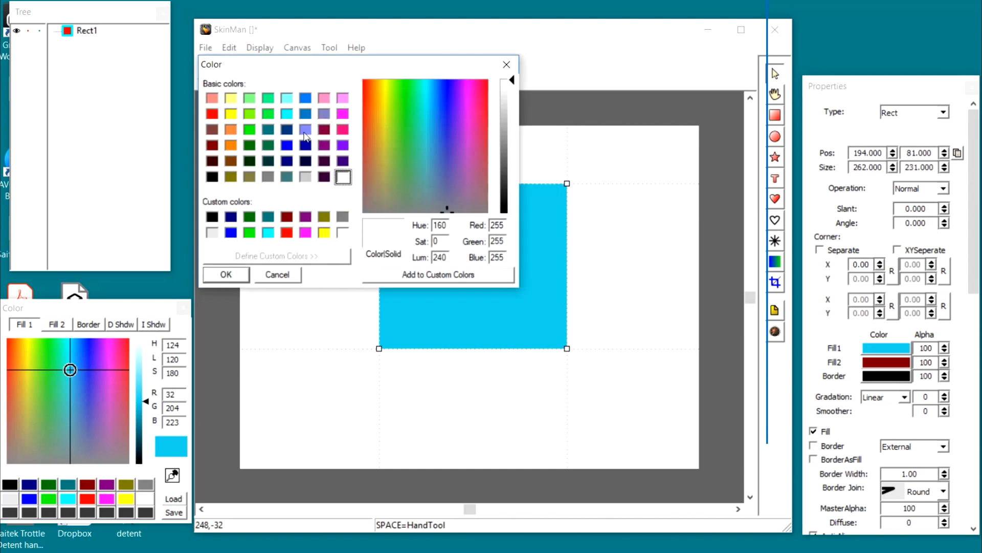
pyautogui.click(249, 234)
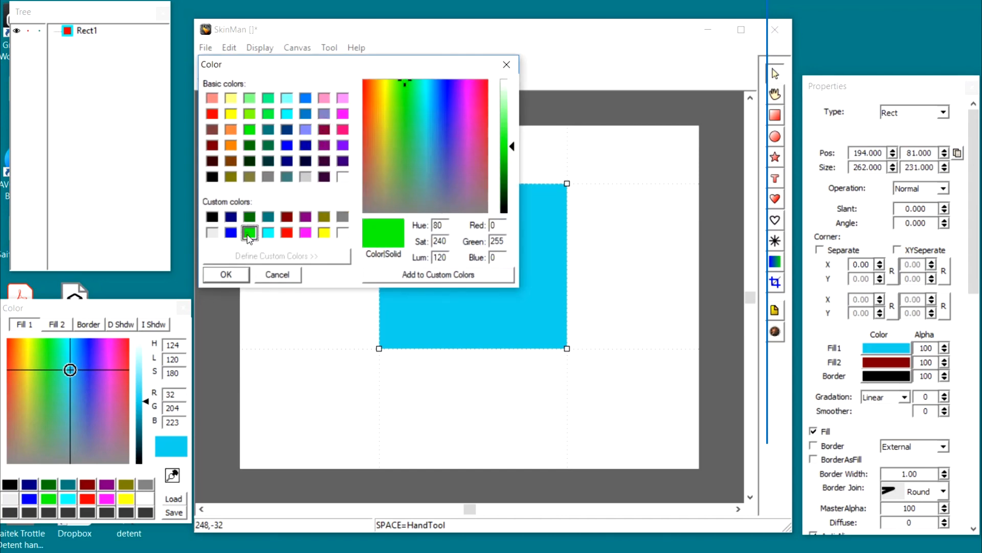
pyautogui.click(229, 275)
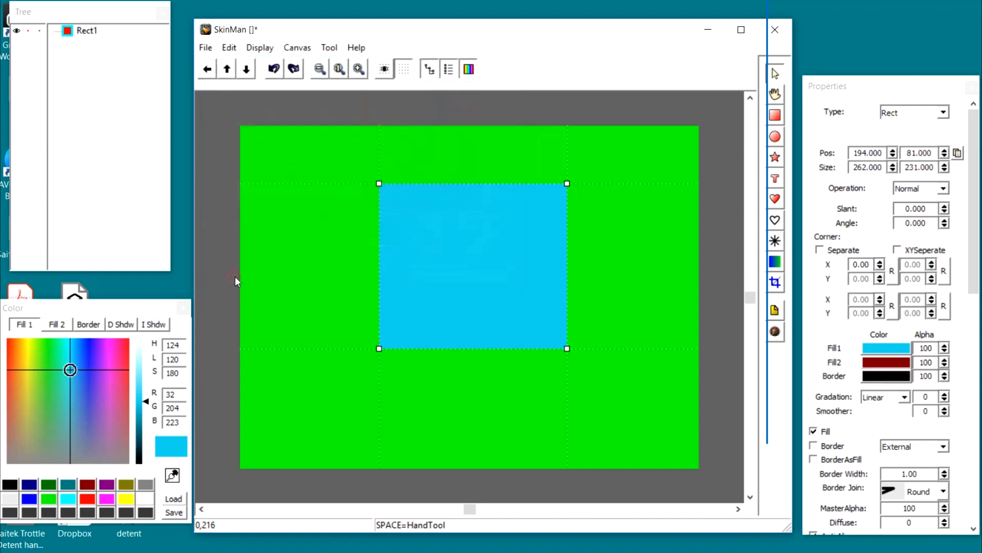
pyautogui.rightClick(309, 205)
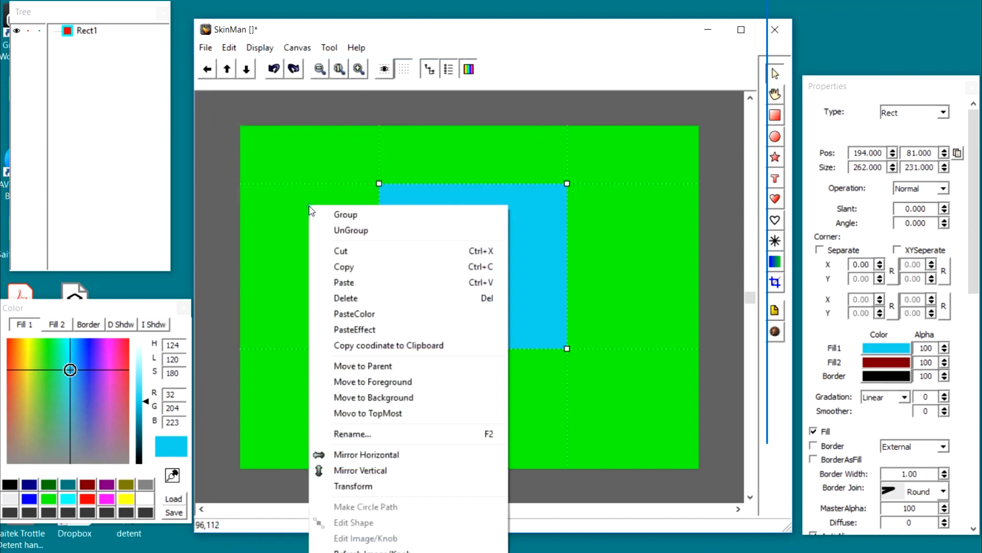
# Restore the canvas background color to white.
pyautogui.click(297, 47)
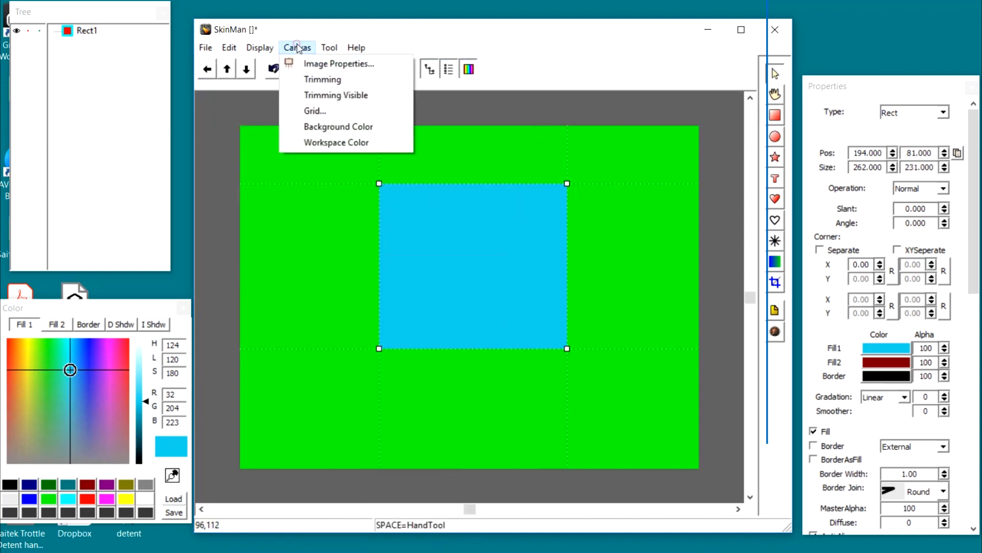
pyautogui.click(319, 128)
pyautogui.click(343, 176)
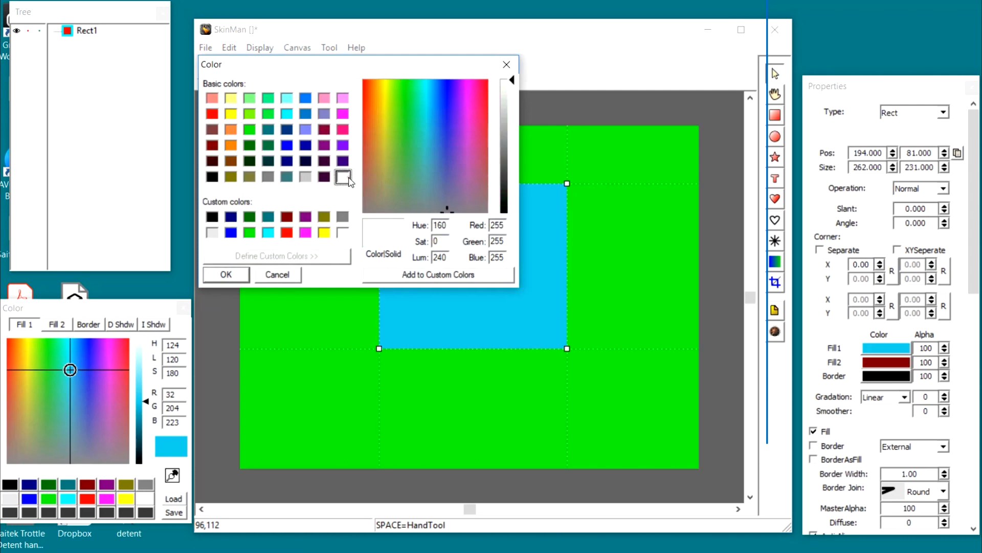
pyautogui.click(226, 274)
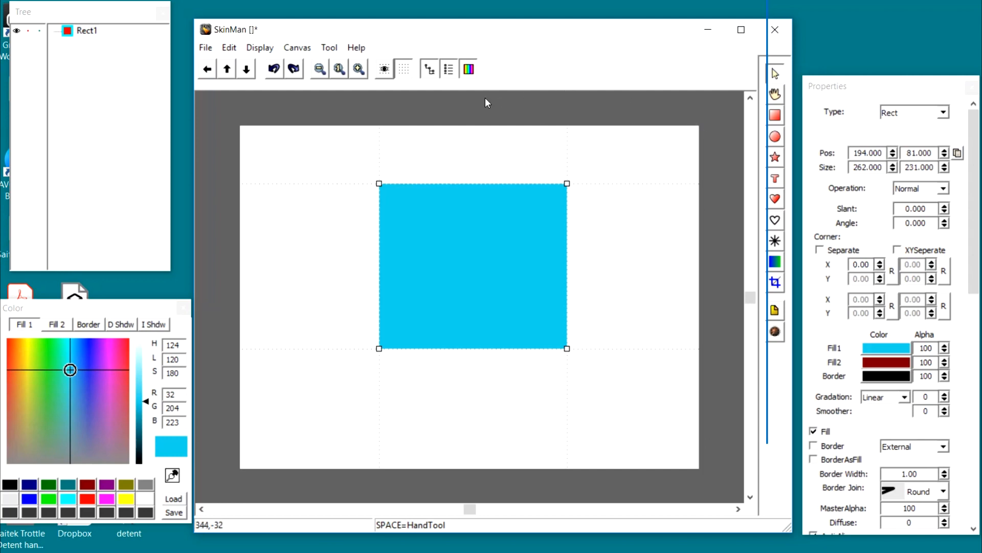
# Move Rect1 to about position 154, 121 and shift the Properties window higher on the desktop.
pyautogui.moveTo(466, 234); pyautogui.dragTo(432, 265)
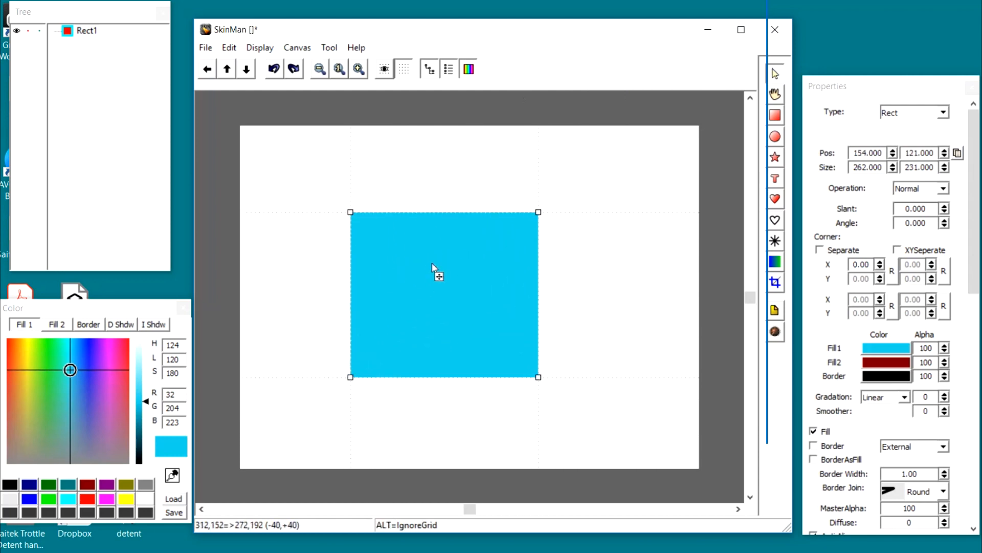
pyautogui.moveTo(859, 87); pyautogui.dragTo(852, 37)
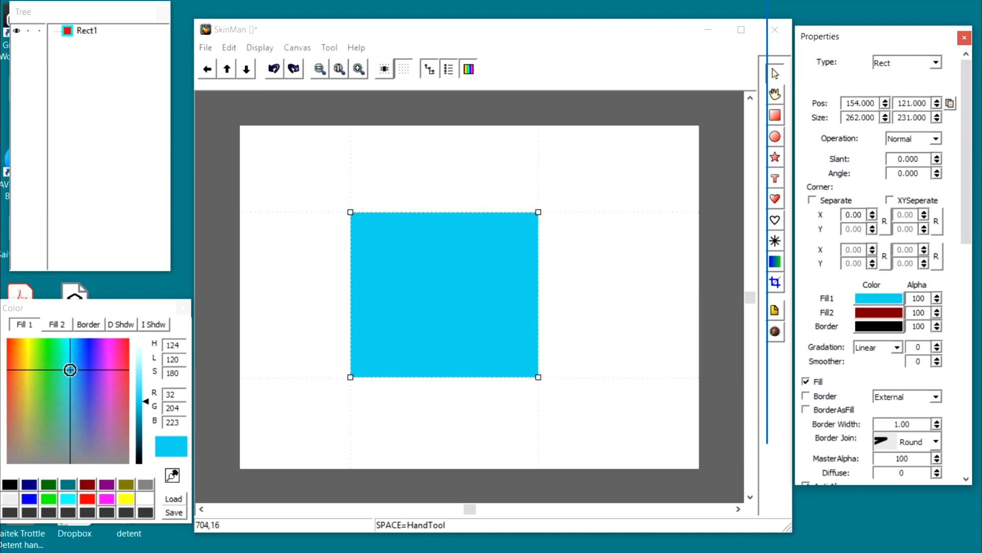
# Try small negative and positive slant values on Rect1, then return the slant to 0.
pyautogui.moveTo(938, 164)
pyautogui.mouseDown()
pyautogui.moveTo(940, 137)
pyautogui.moveTo(941, 217)
pyautogui.moveTo(944, 167)
pyautogui.mouseUp()
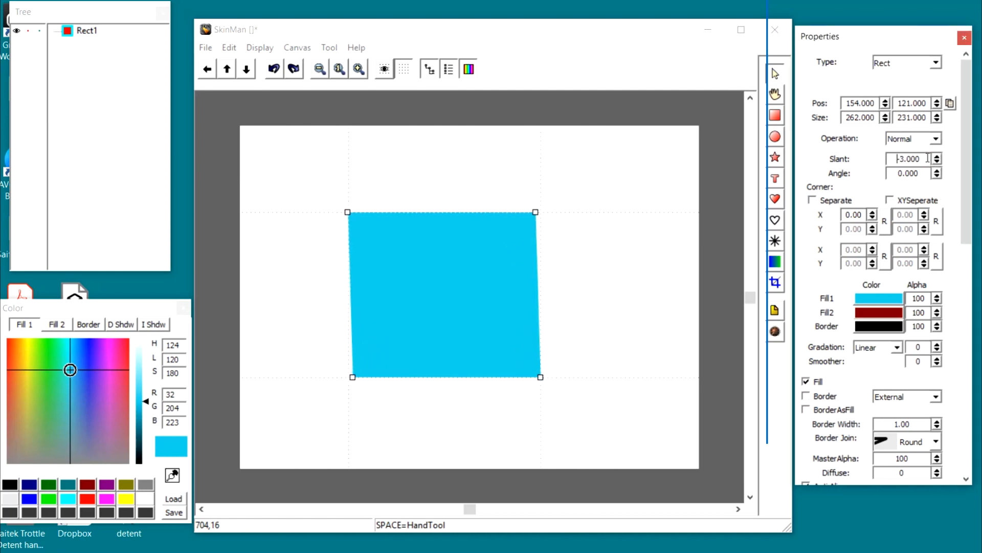
pyautogui.scroll(6, 928, 157)
pyautogui.scroll(-4, 927, 158)
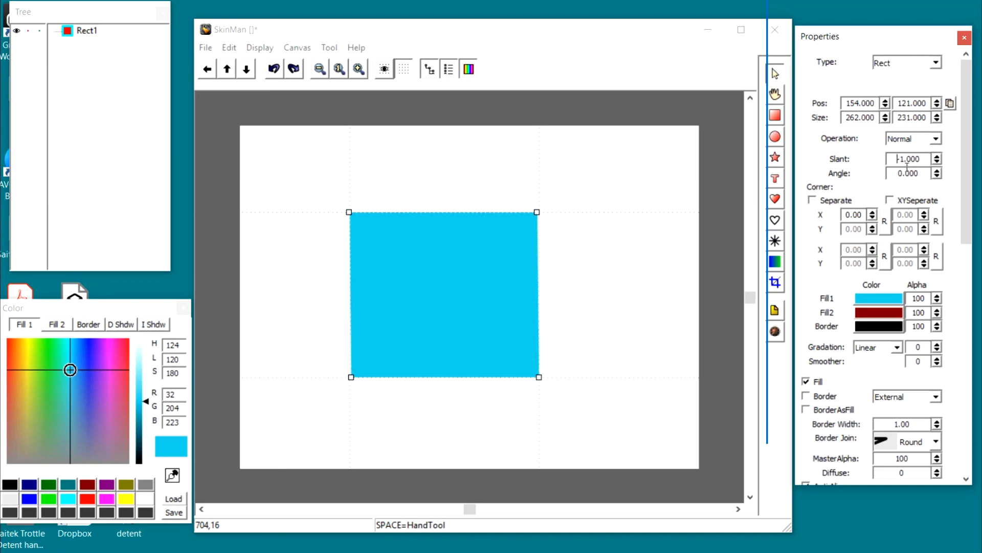
pyautogui.scroll(3, 908, 157)
pyautogui.scroll(-2, 907, 158)
pyautogui.scroll(2, 908, 158)
pyautogui.scroll(-2, 908, 157)
pyautogui.scroll(1, 907, 158)
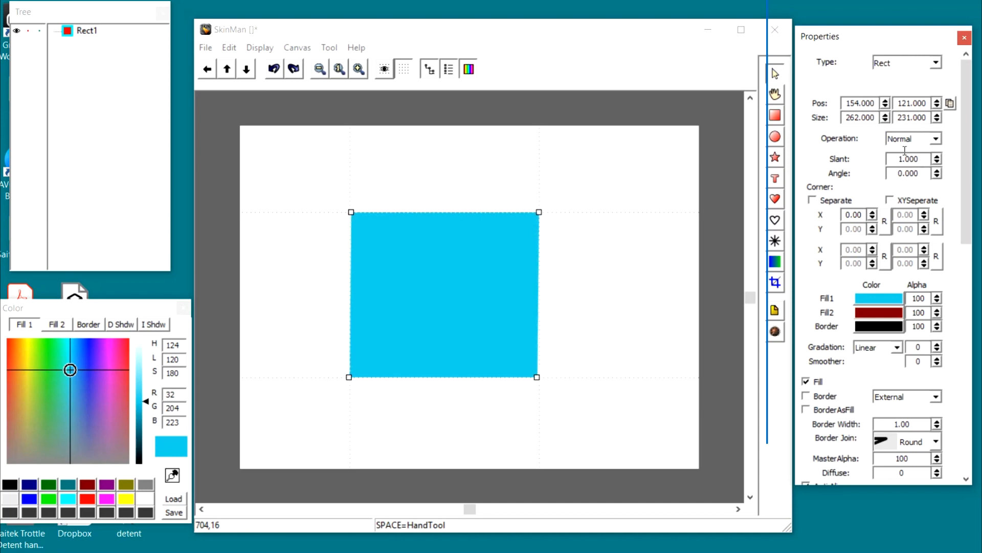
pyautogui.scroll(-1, 905, 160)
pyautogui.scroll(1, 904, 160)
pyautogui.scroll(-1, 905, 159)
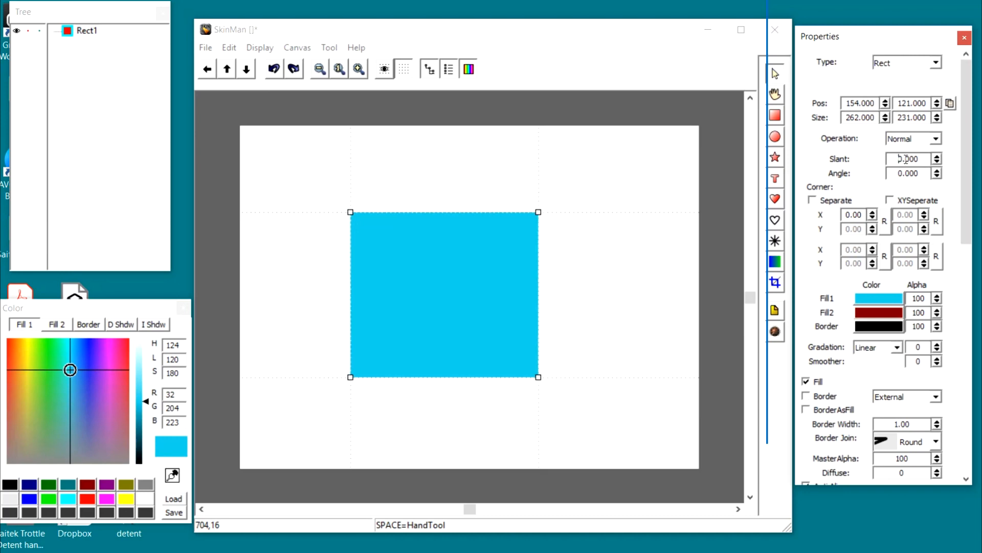
# Rotate Rect1 by an angle of 10, then reset the angle to 0.
pyautogui.click(938, 173)
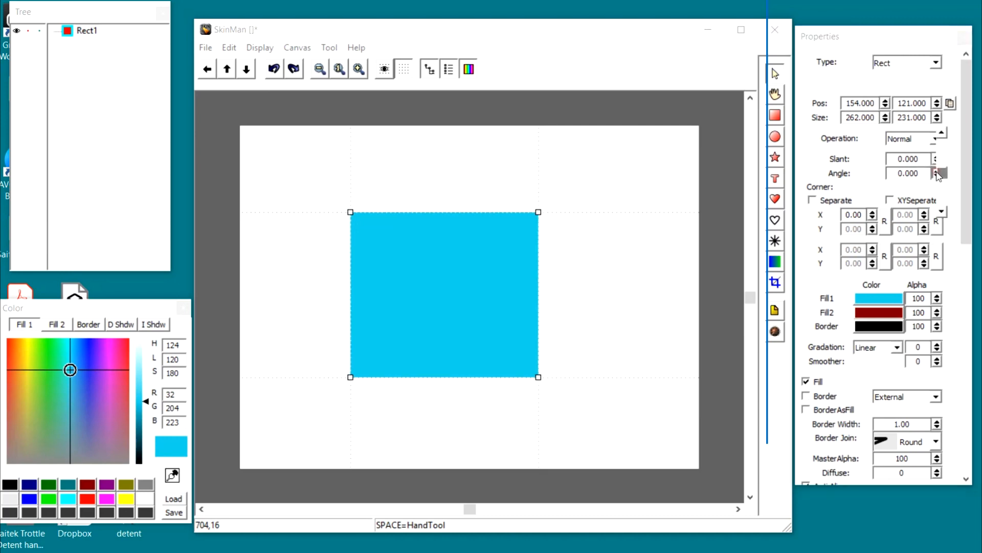
pyautogui.click(938, 173)
pyautogui.moveTo(938, 173); pyautogui.dragTo(945, 169)
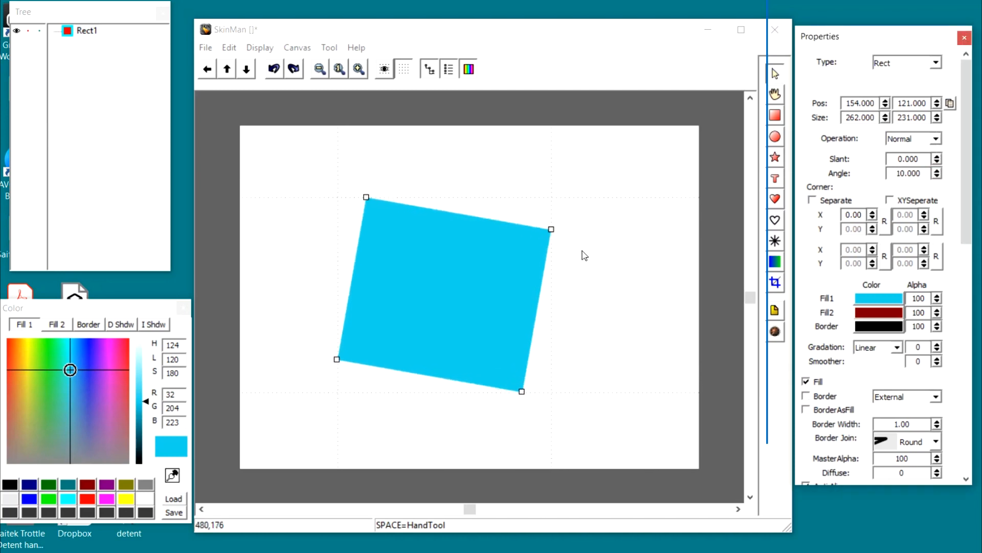
pyautogui.doubleClick(925, 173)
pyautogui.write('0')
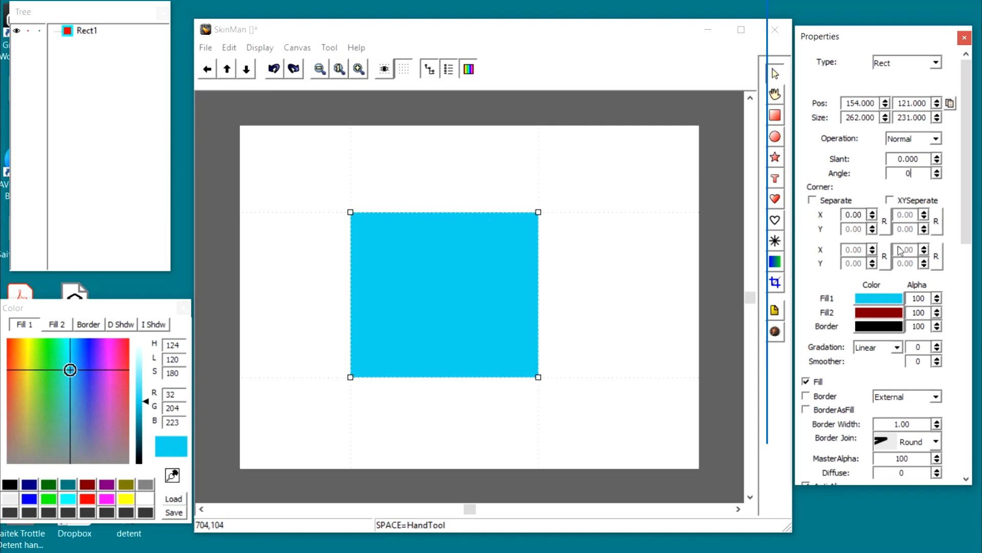
# Set Rect1's corner size to about 102 and cycle the corner style through chamfered and inverted round to the square notch (L).
pyautogui.moveTo(871, 213); pyautogui.dragTo(865, 146)
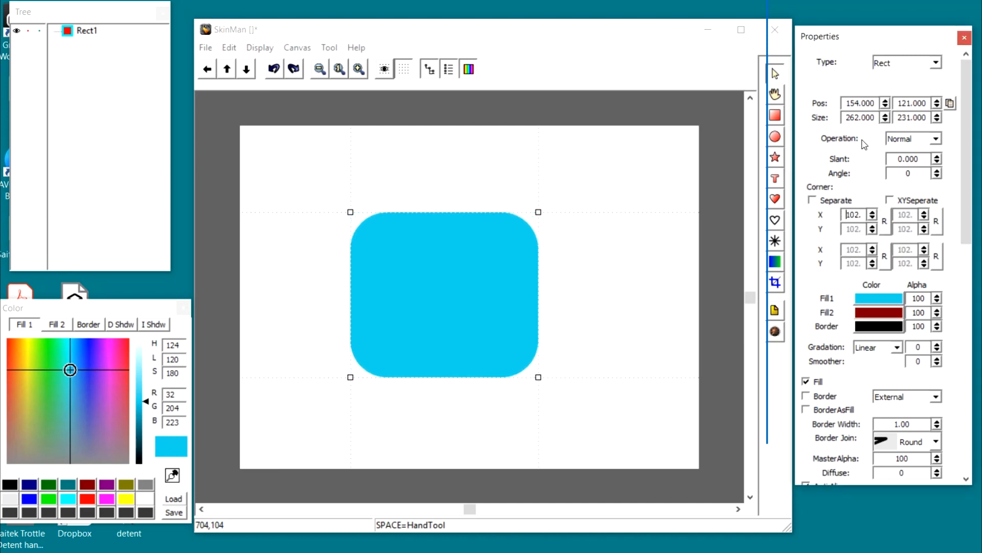
pyautogui.click(888, 234)
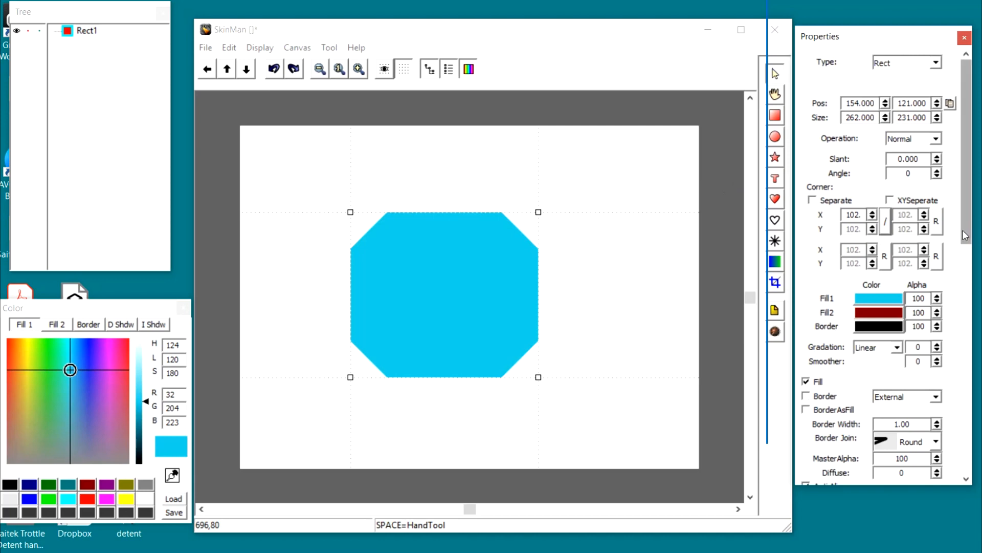
pyautogui.click(886, 223)
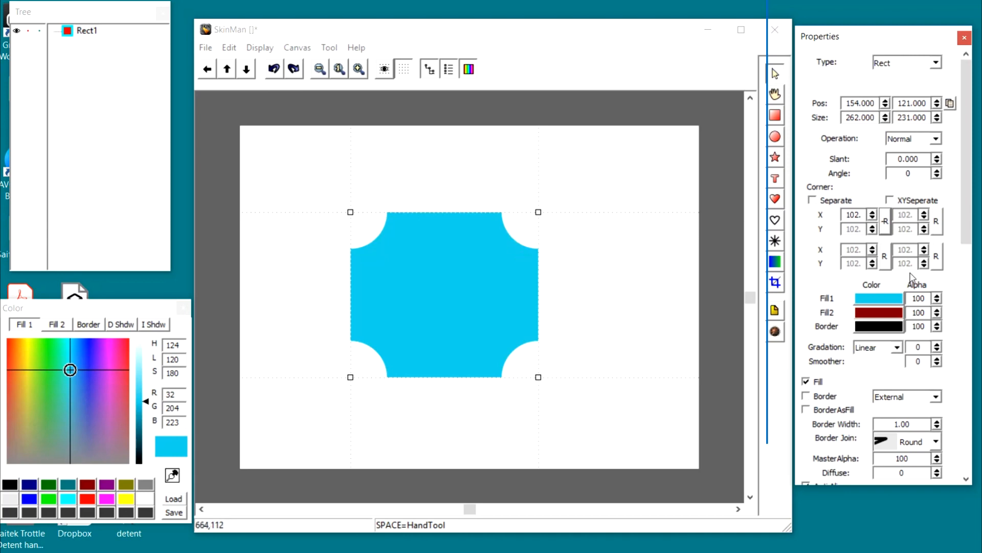
pyautogui.click(886, 224)
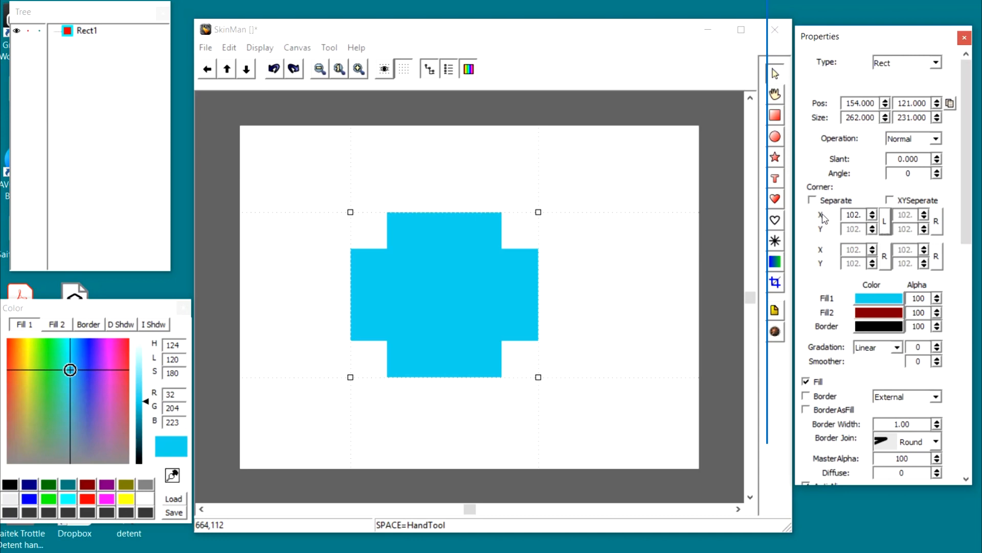
# Enable separate corners, chamfer the lower-left corner, and cycle the lower-right corner through its styles back to round.
pyautogui.click(812, 200)
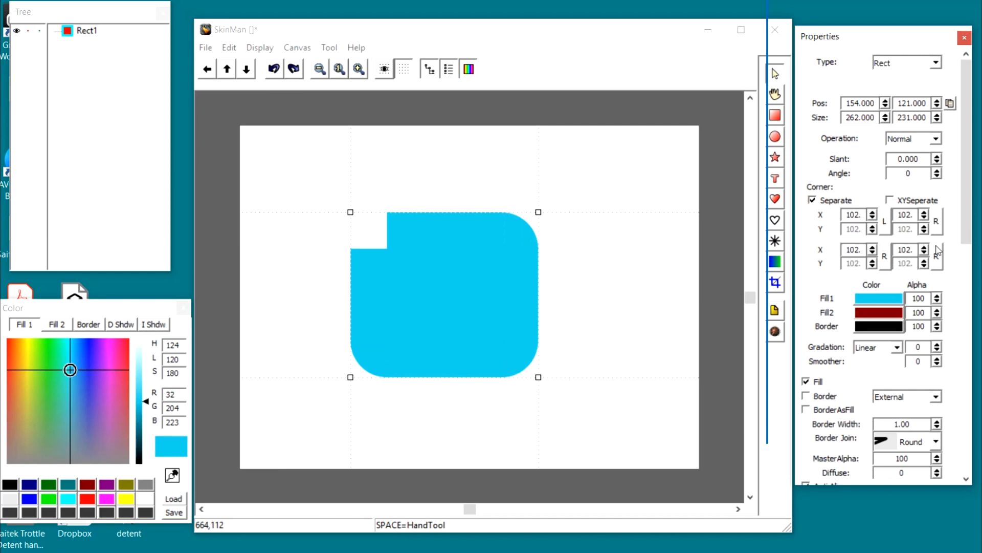
pyautogui.click(885, 256)
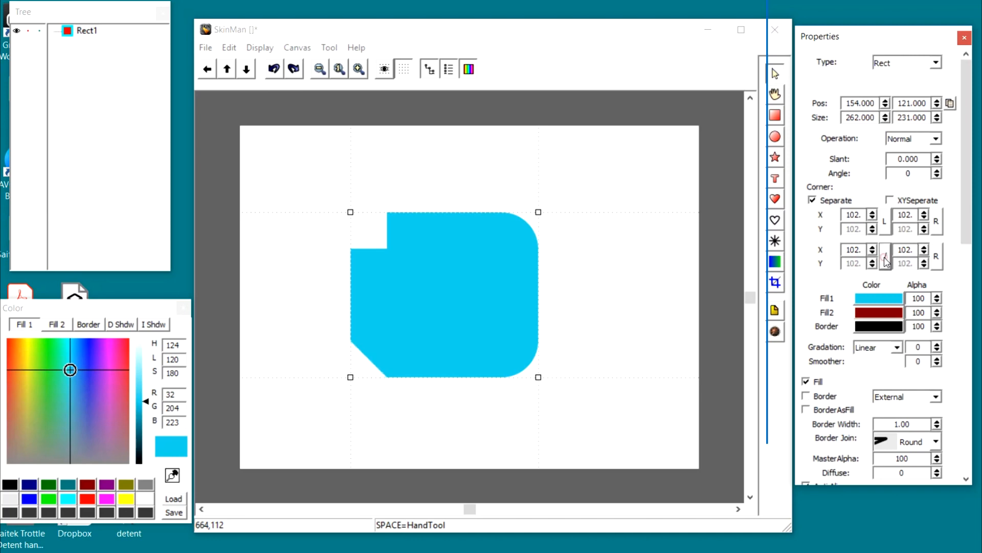
pyautogui.click(935, 259)
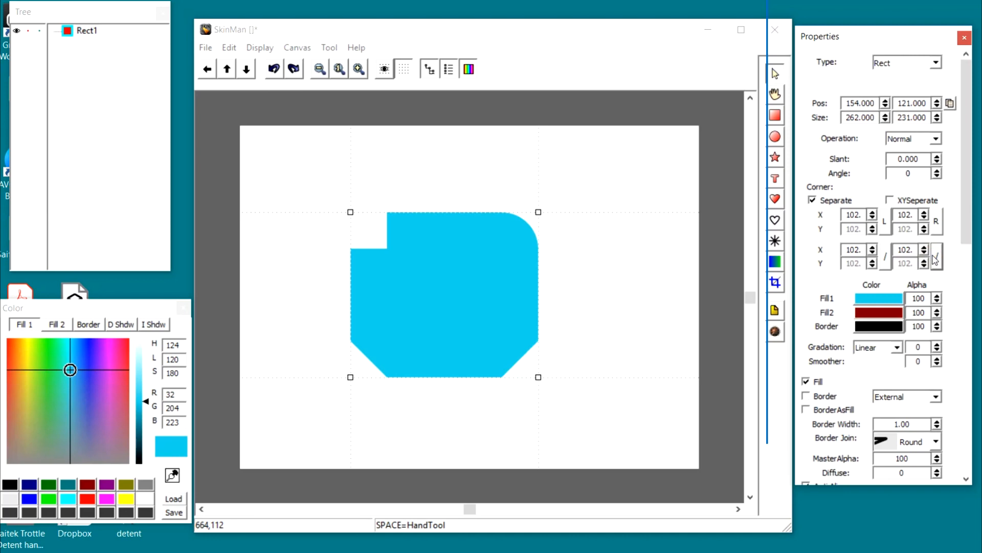
pyautogui.click(935, 257)
pyautogui.click(936, 257)
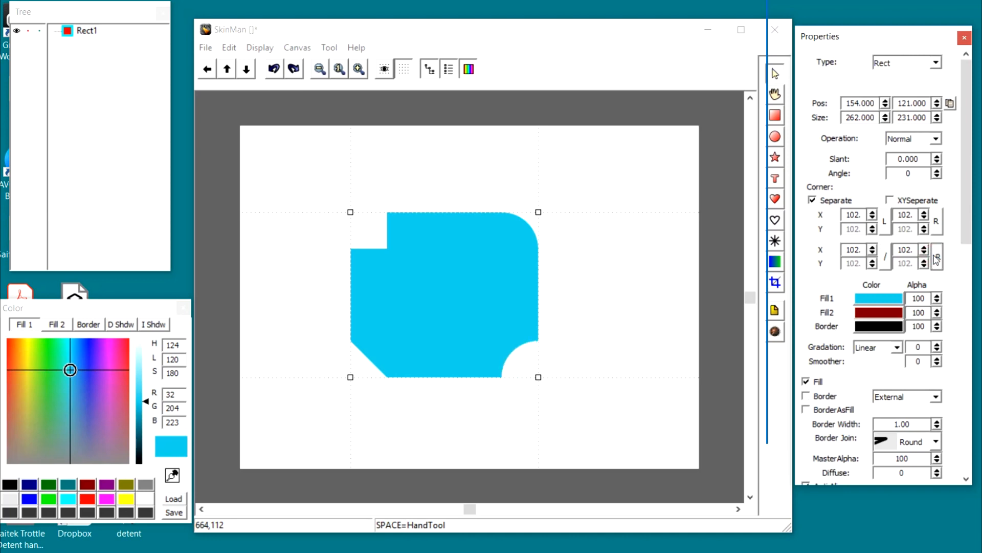
pyautogui.click(937, 255)
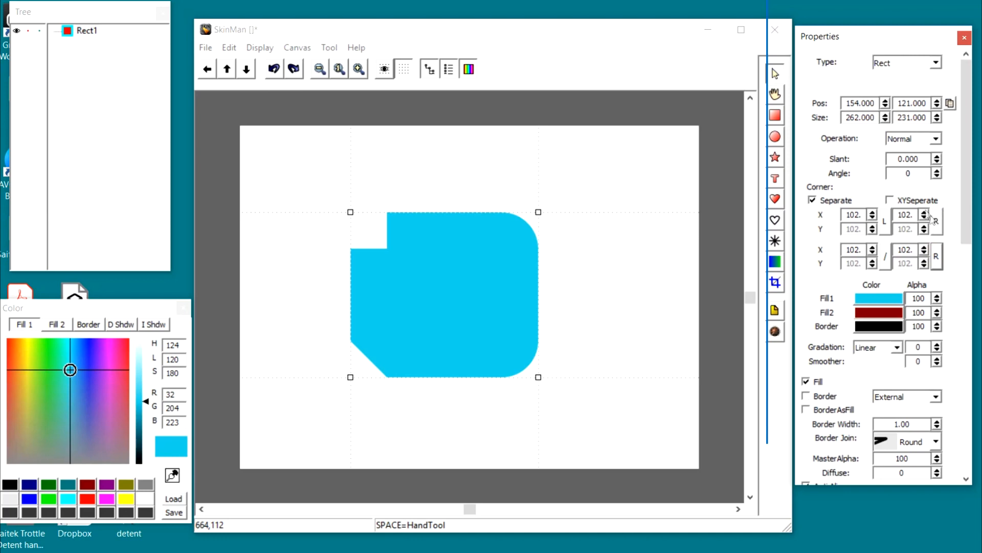
# Separate the X and Y corner sizes and set the upper-left notch to about 197 by 56.
pyautogui.click(891, 200)
pyautogui.moveTo(874, 221); pyautogui.dragTo(887, 179)
pyautogui.moveTo(872, 220); pyautogui.dragTo(874, 257)
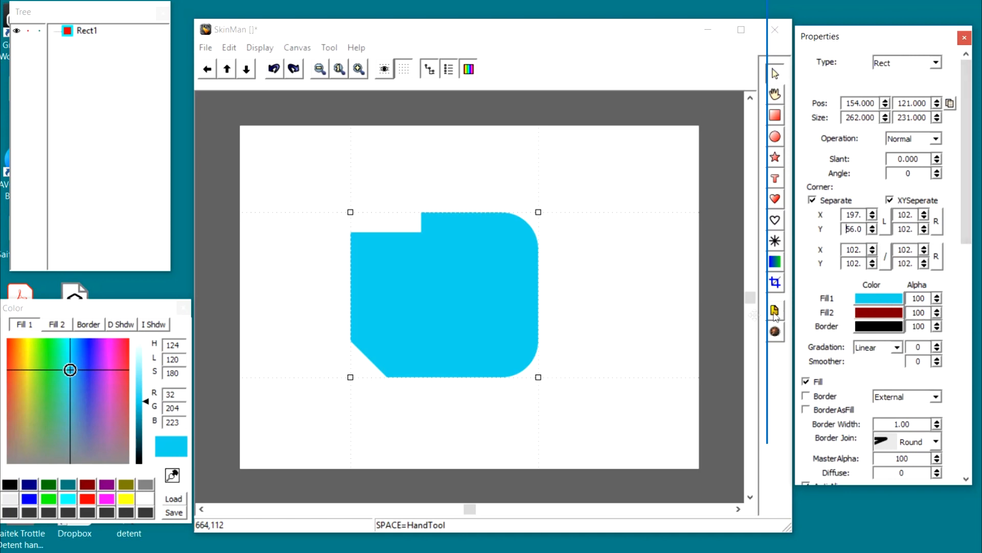
# Set Fill2 to black and apply a horizontal linear gradient to Rect1 from about 360, 232 to 240, 232.
pyautogui.click(878, 310)
pyautogui.doubleClick(878, 313)
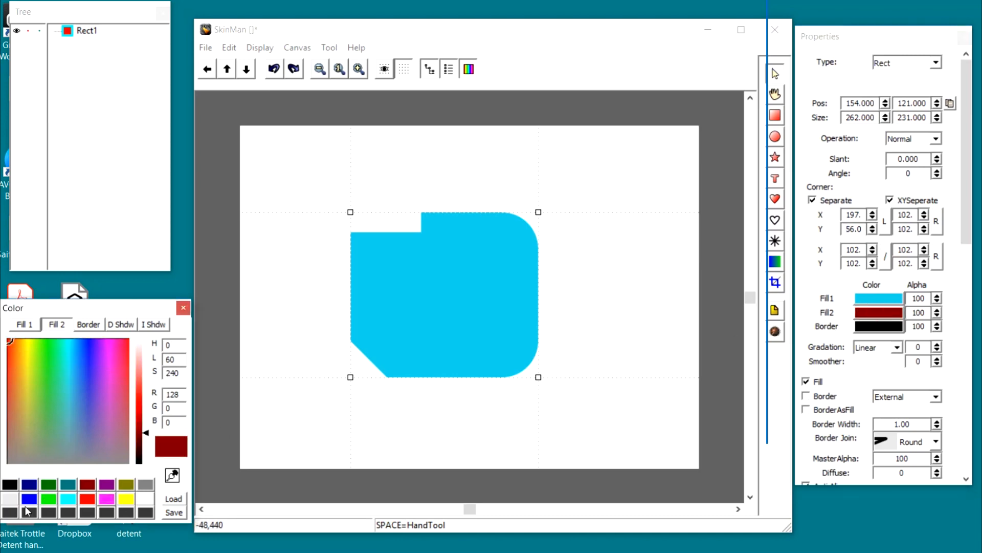
pyautogui.click(10, 484)
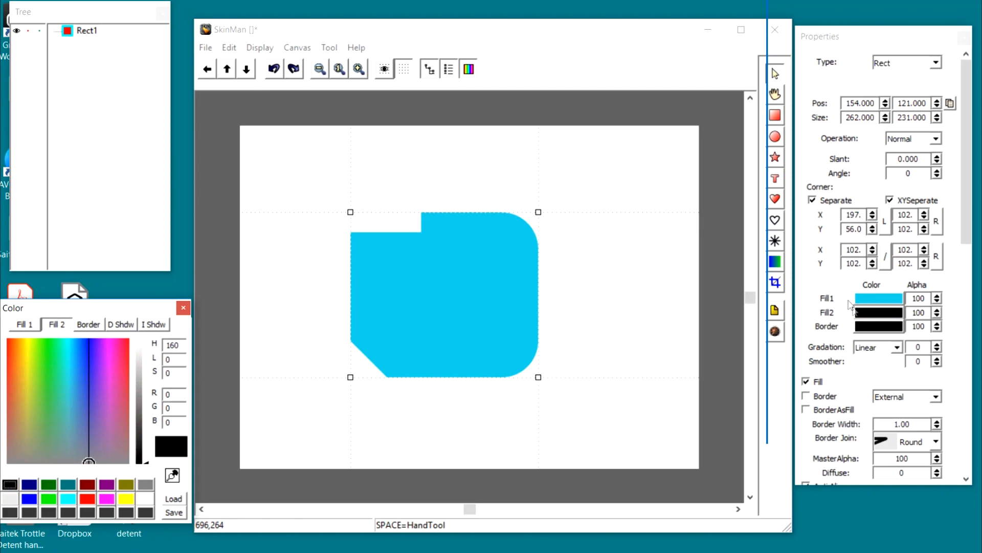
pyautogui.click(774, 262)
pyautogui.moveTo(498, 291); pyautogui.dragTo(415, 293)
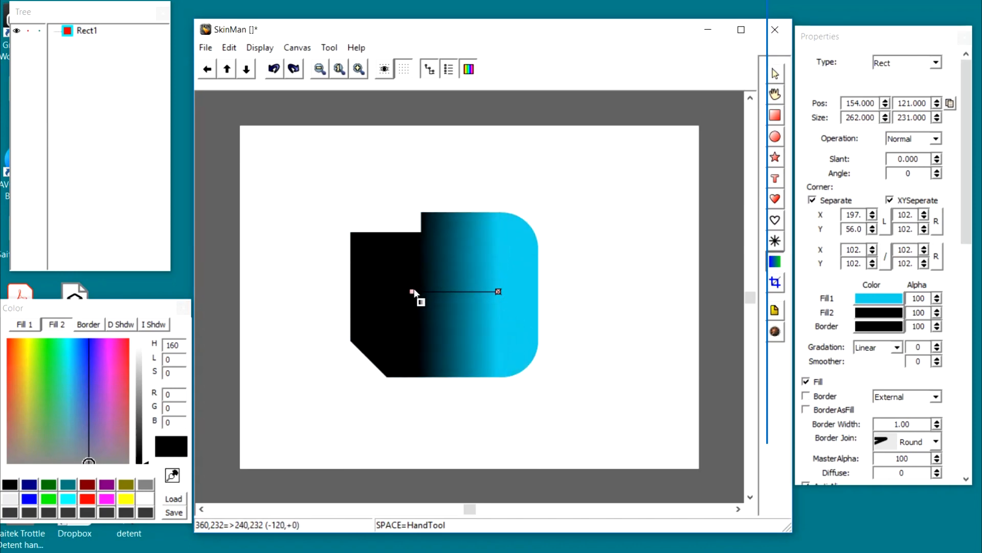
# Set Rect1's border color to red, and switch its fill off and back on.
pyautogui.click(879, 326)
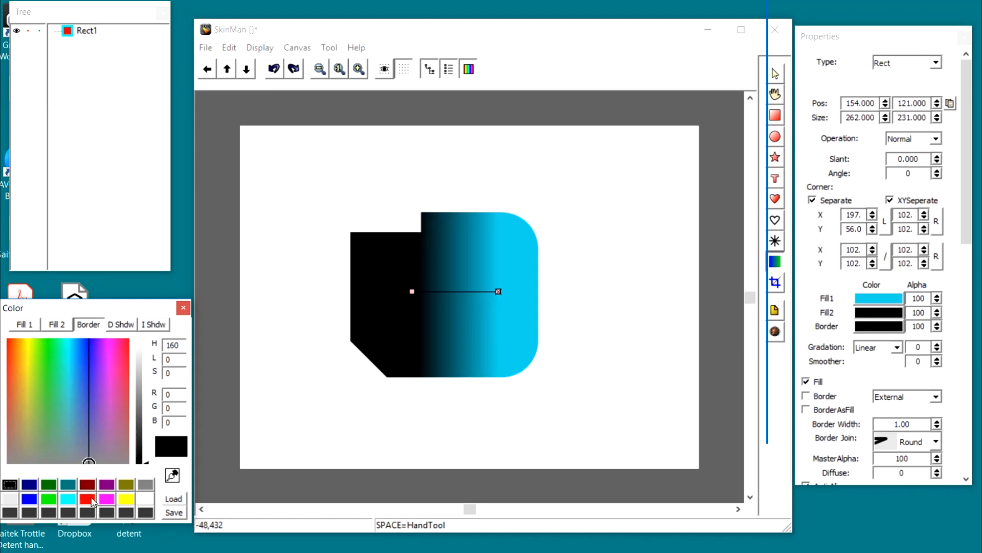
pyautogui.click(87, 498)
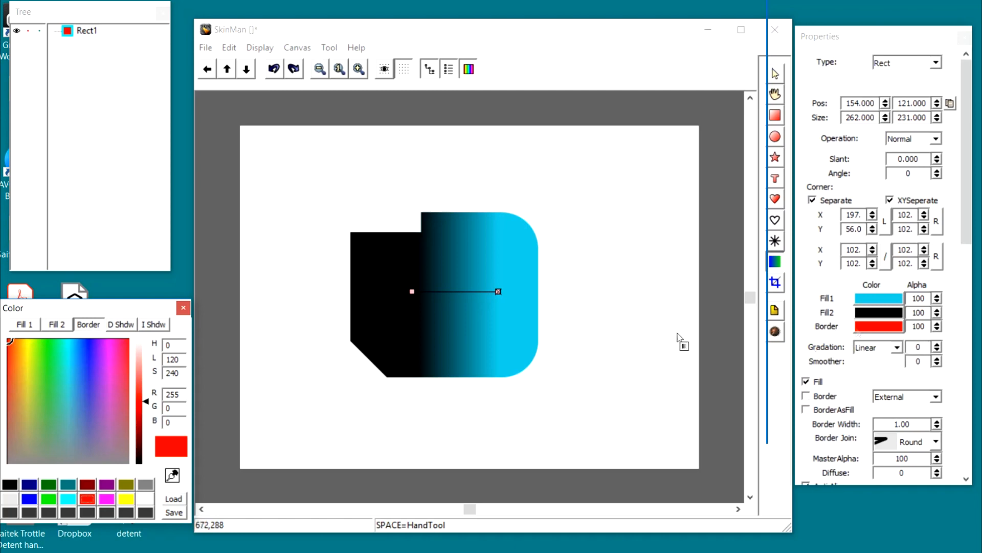
pyautogui.click(807, 382)
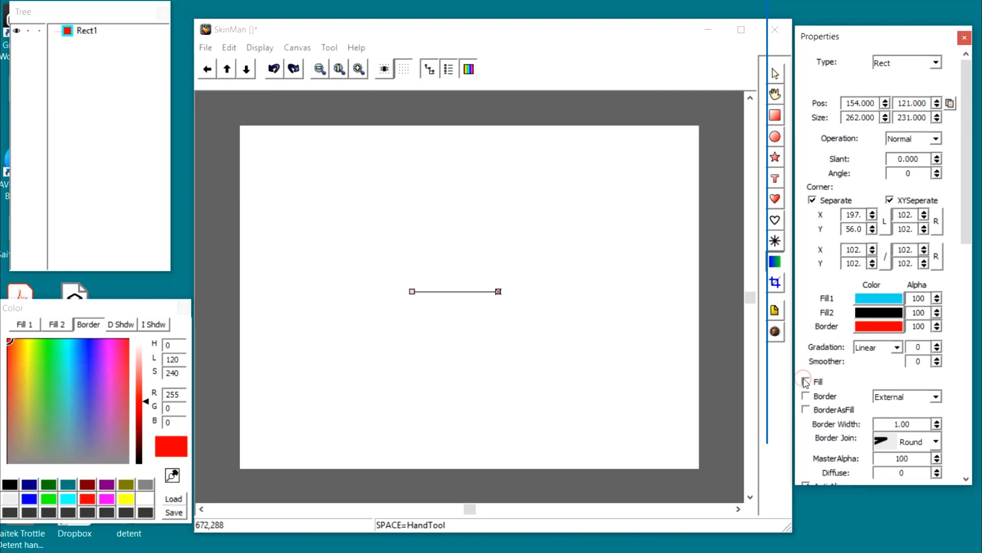
pyautogui.click(806, 381)
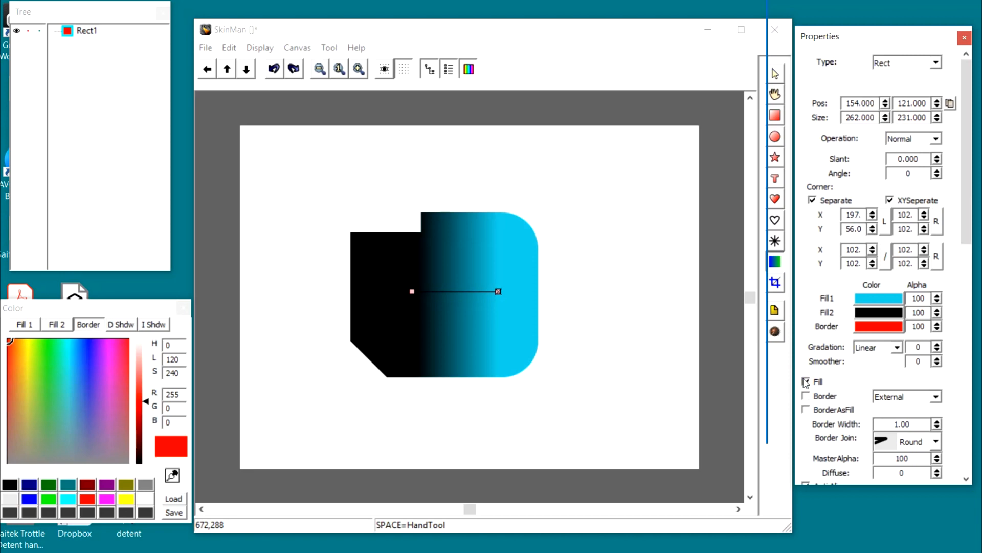
# Enable Rect1's border and set the border width to 9.
pyautogui.click(808, 396)
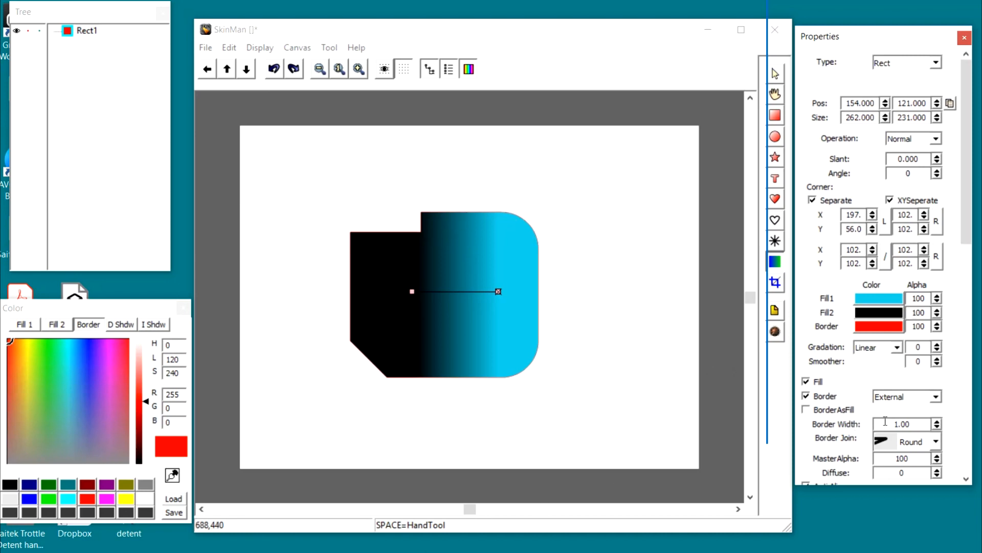
pyautogui.scroll(10, 886, 421)
pyautogui.scroll(-5, 886, 421)
pyautogui.scroll(4, 886, 421)
pyautogui.scroll(-3, 886, 421)
pyautogui.scroll(-1, 892, 421)
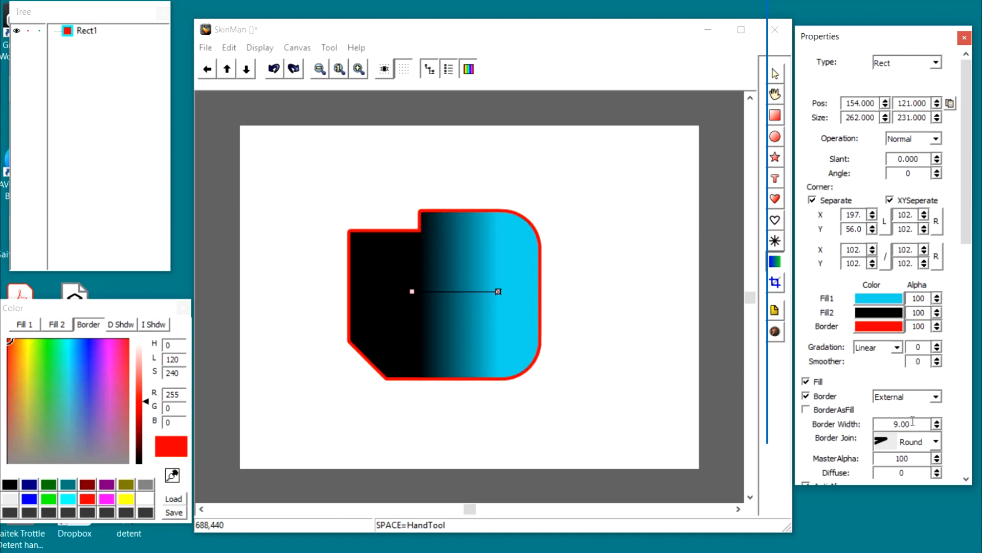
# Set Rect1's border width to 20 and check the border join options, keeping Round.
pyautogui.moveTo(935, 419)
pyautogui.mouseDown()
pyautogui.moveTo(927, 410)
pyautogui.moveTo(937, 421)
pyautogui.moveTo(940, 394)
pyautogui.moveTo(939, 417)
pyautogui.mouseUp()
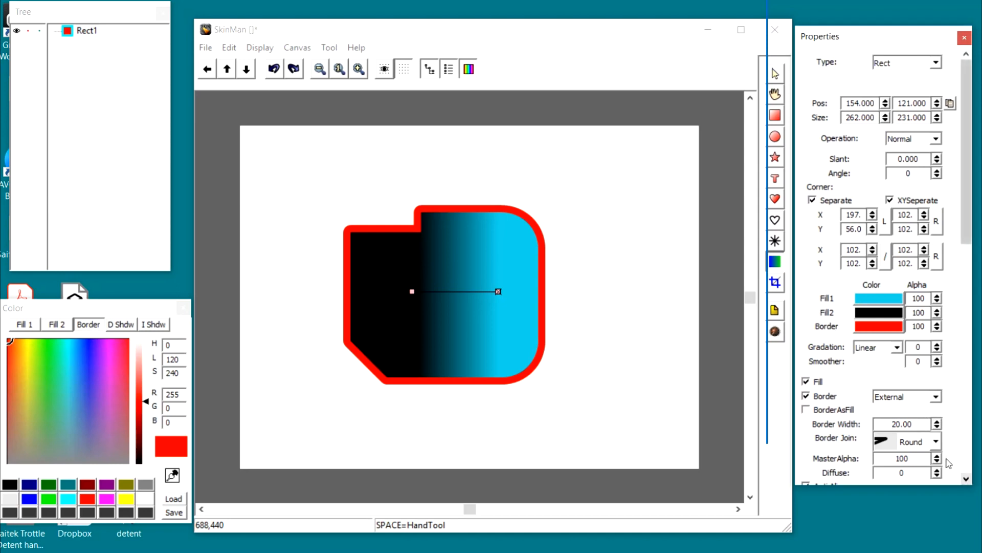
pyautogui.scroll(-3, 964, 308)
pyautogui.scroll(-6, 964, 307)
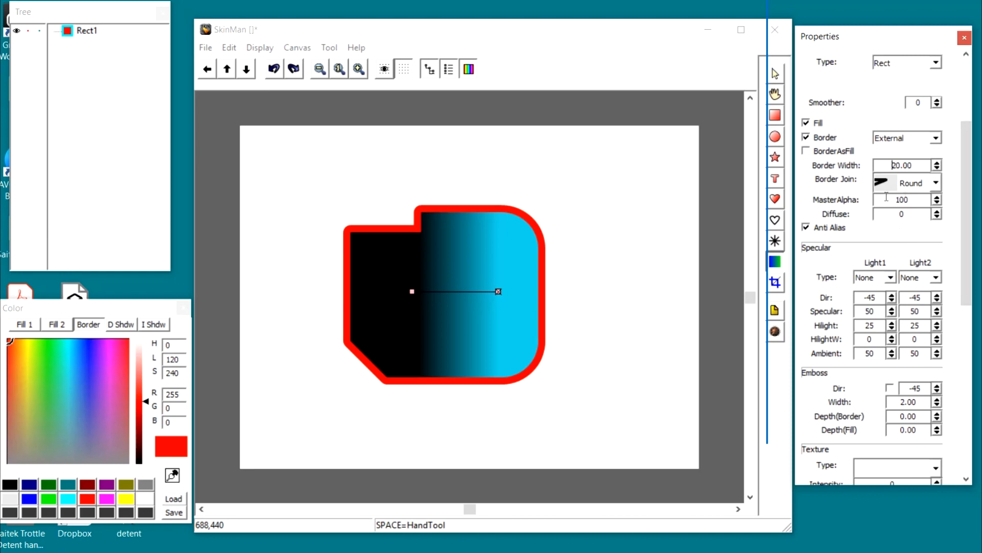
pyautogui.click(935, 186)
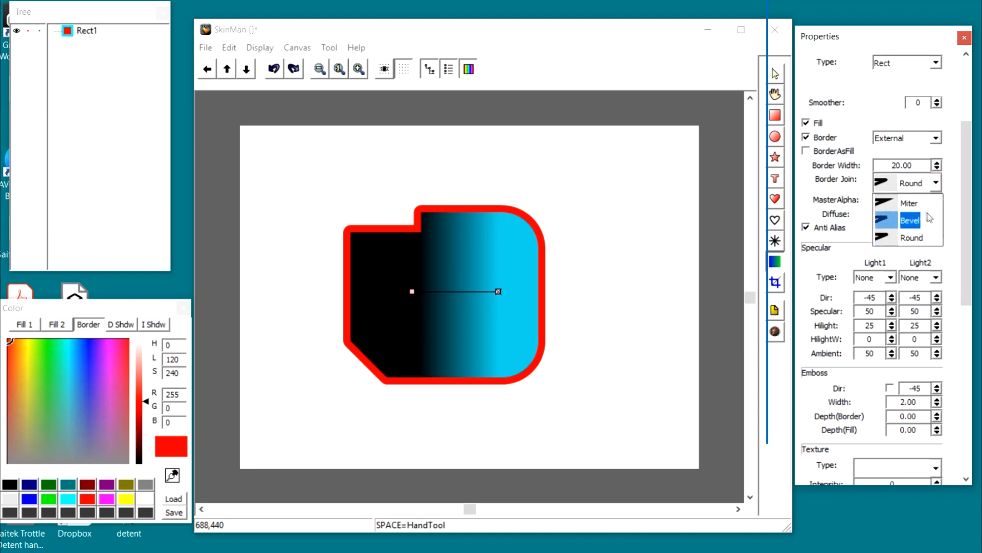
pyautogui.click(786, 202)
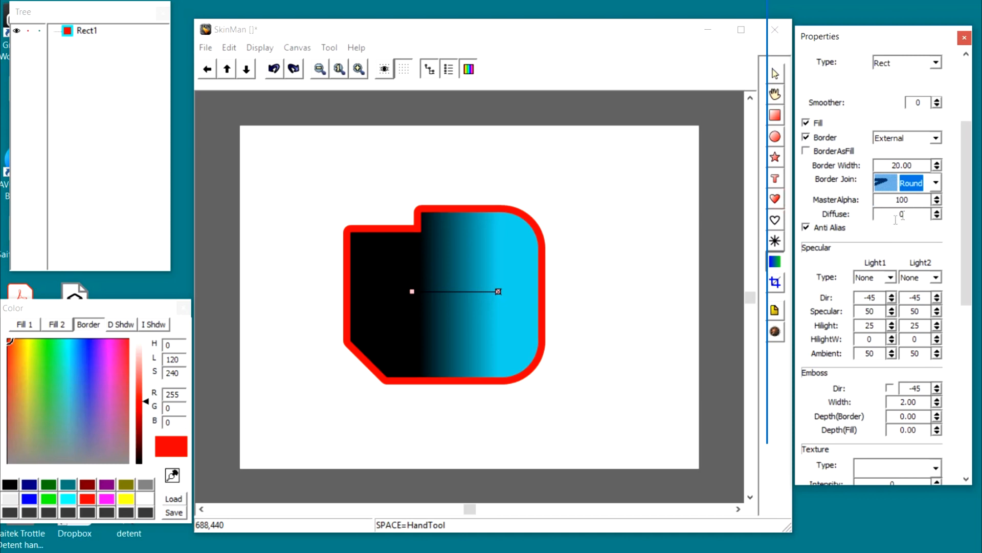
pyautogui.click(807, 230)
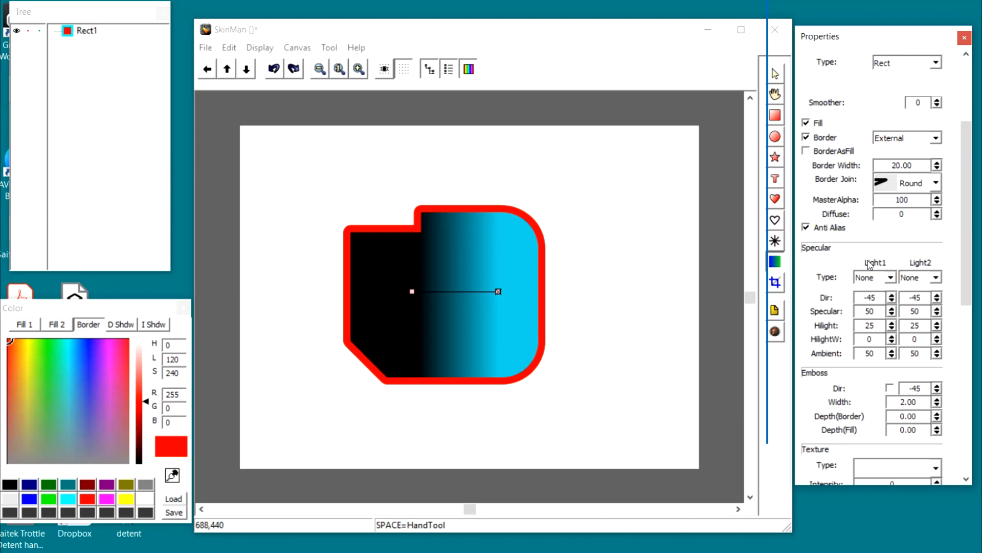
# Set Rect1's Fill1 color to gray and collapse its linear gradient to a single point for a solid fill.
pyautogui.scroll(-3, 845, 264)
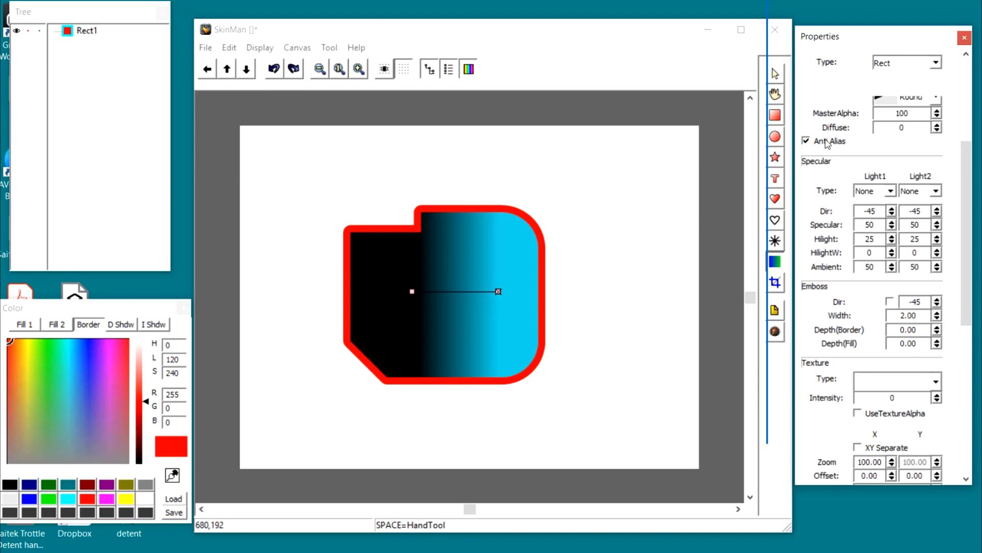
pyautogui.scroll(5, 843, 179)
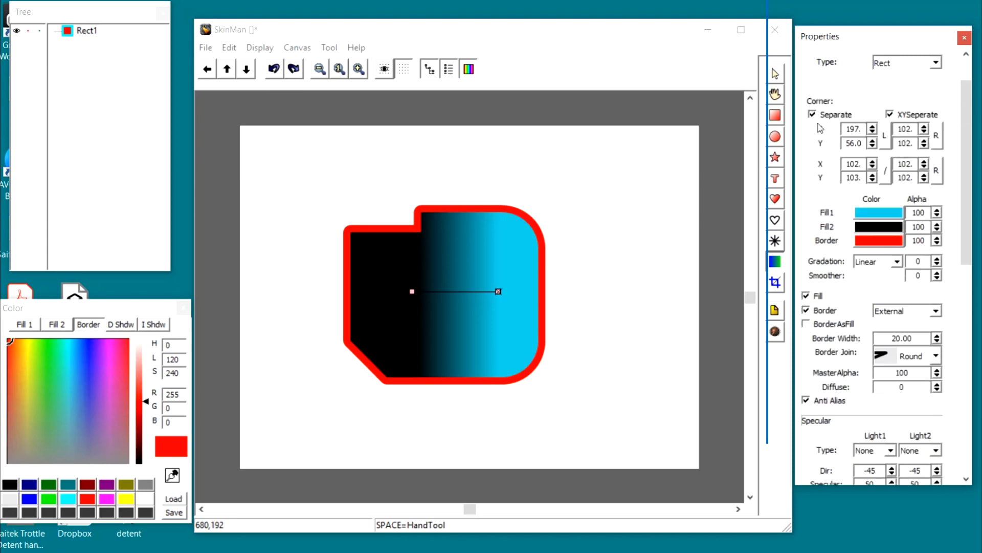
pyautogui.click(886, 212)
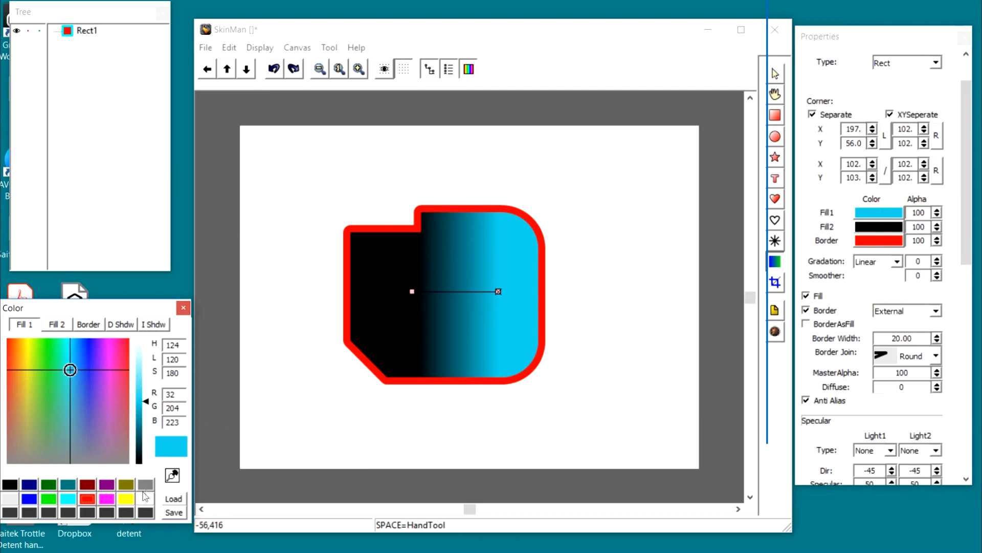
pyautogui.click(145, 484)
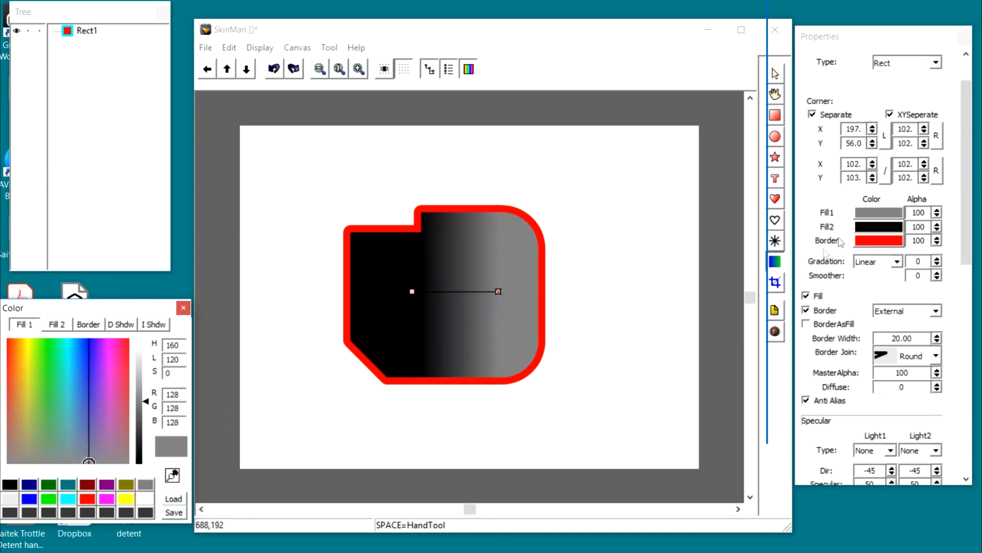
pyautogui.click(790, 251)
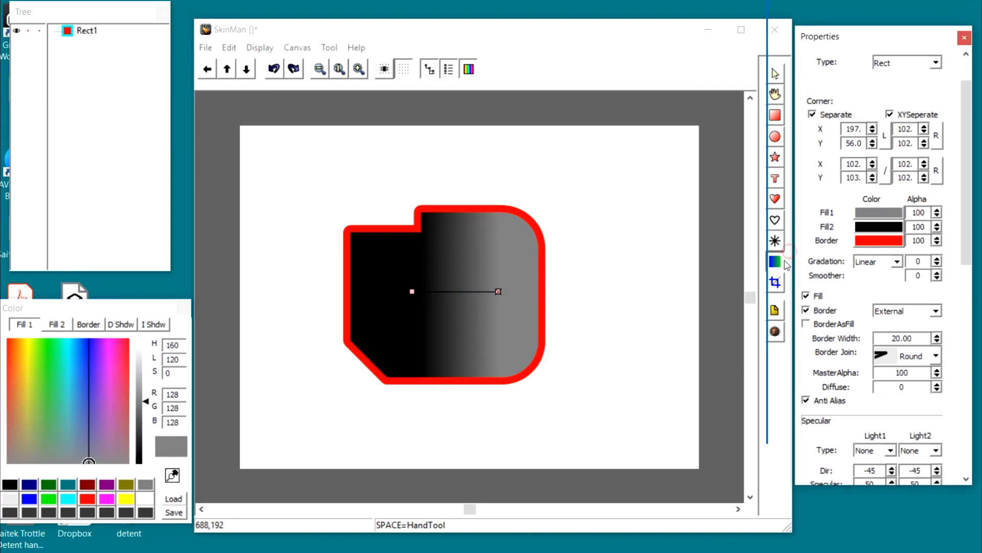
pyautogui.click(784, 252)
pyautogui.click(493, 291)
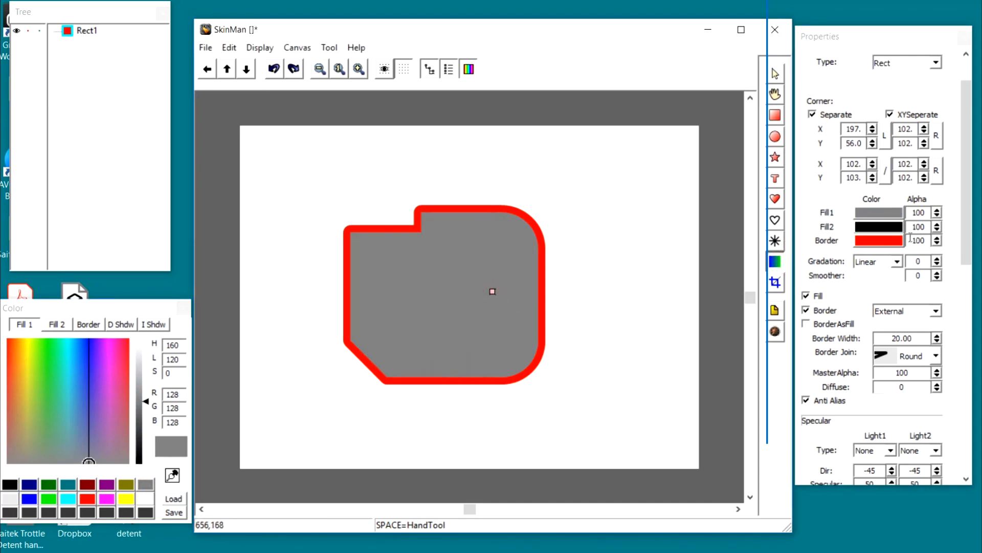
# Disable Rect1's border and set its emboss Depth(Fill) to 11.
pyautogui.click(806, 310)
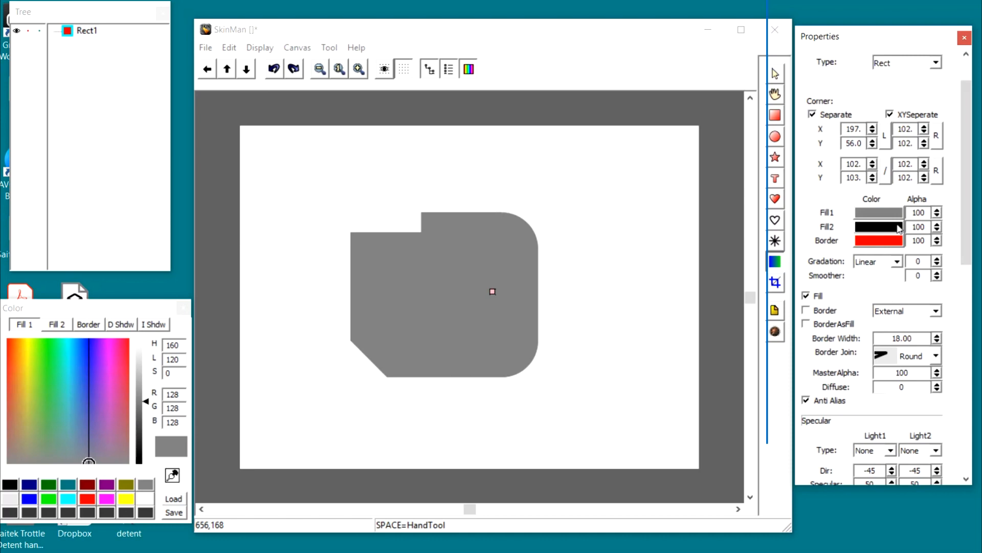
pyautogui.moveTo(966, 250)
pyautogui.mouseDown()
pyautogui.moveTo(970, 310)
pyautogui.moveTo(966, 250)
pyautogui.mouseUp()
pyautogui.scroll(-1, 903, 309)
pyautogui.moveTo(967, 217); pyautogui.dragTo(977, 286)
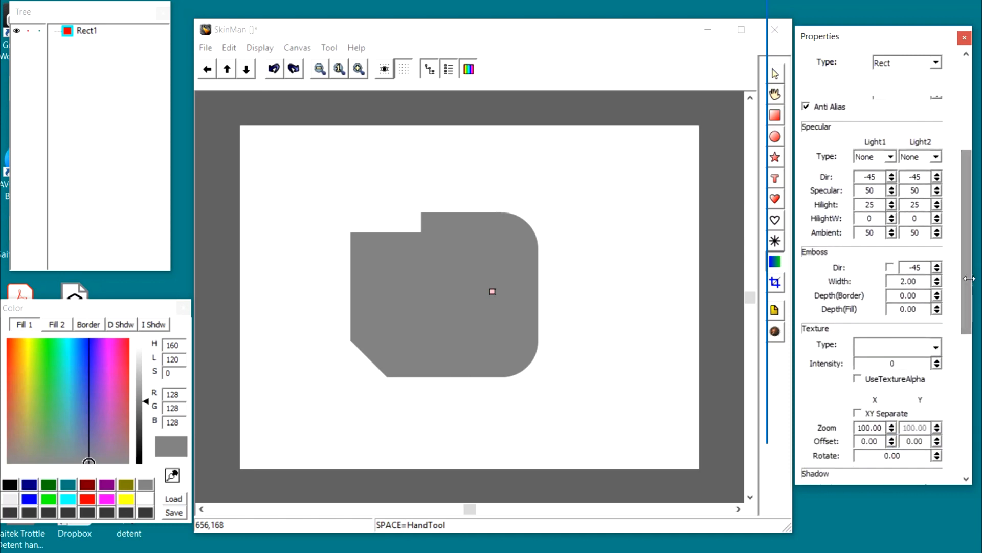
pyautogui.scroll(5, 909, 309)
pyautogui.scroll(2, 909, 309)
pyautogui.scroll(2, 909, 309)
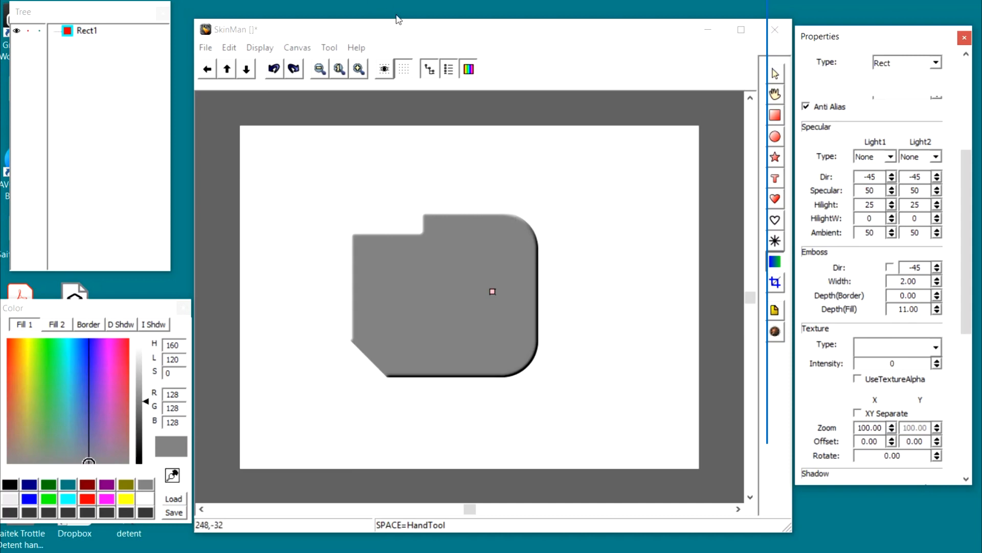
# Change the canvas background color to light gray.
pyautogui.click(301, 49)
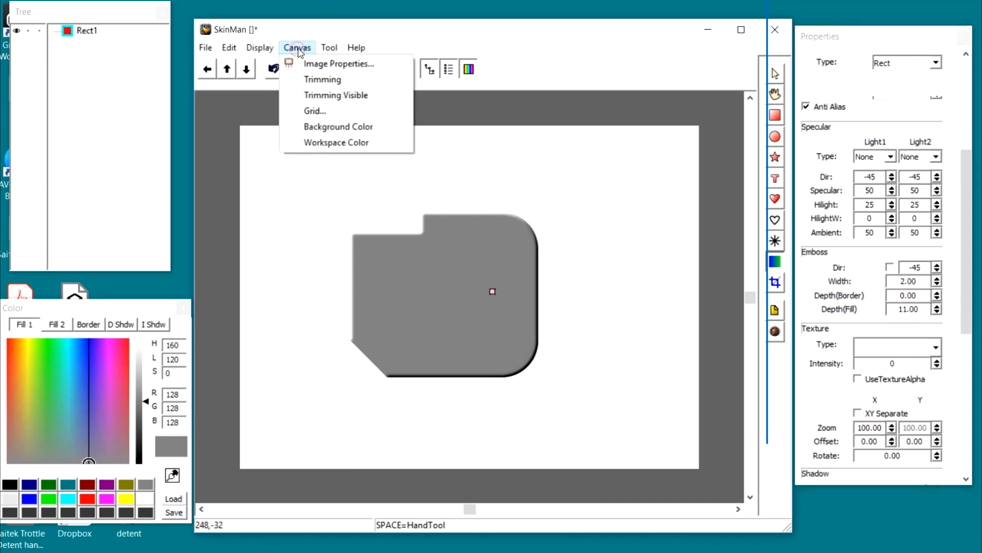
pyautogui.click(331, 127)
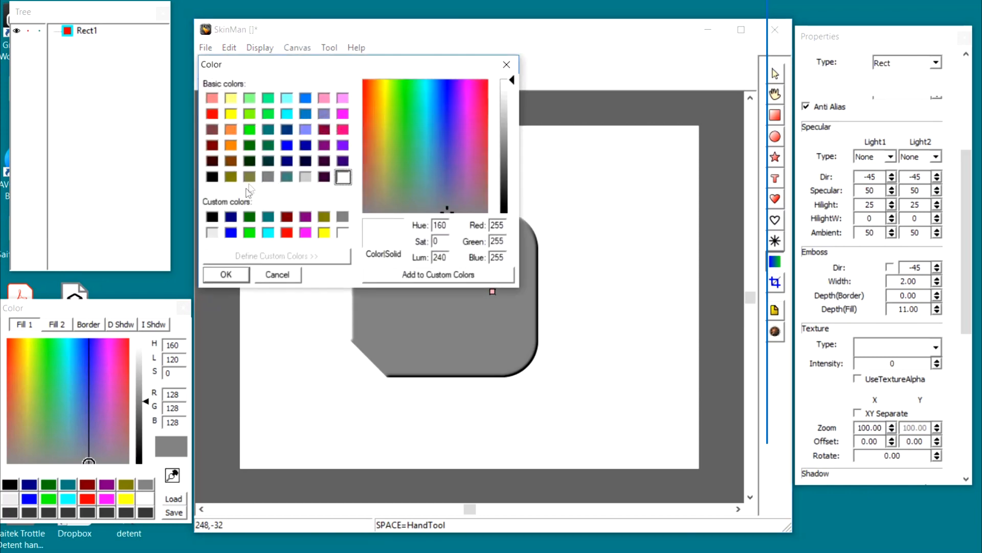
pyautogui.click(305, 178)
pyautogui.click(227, 275)
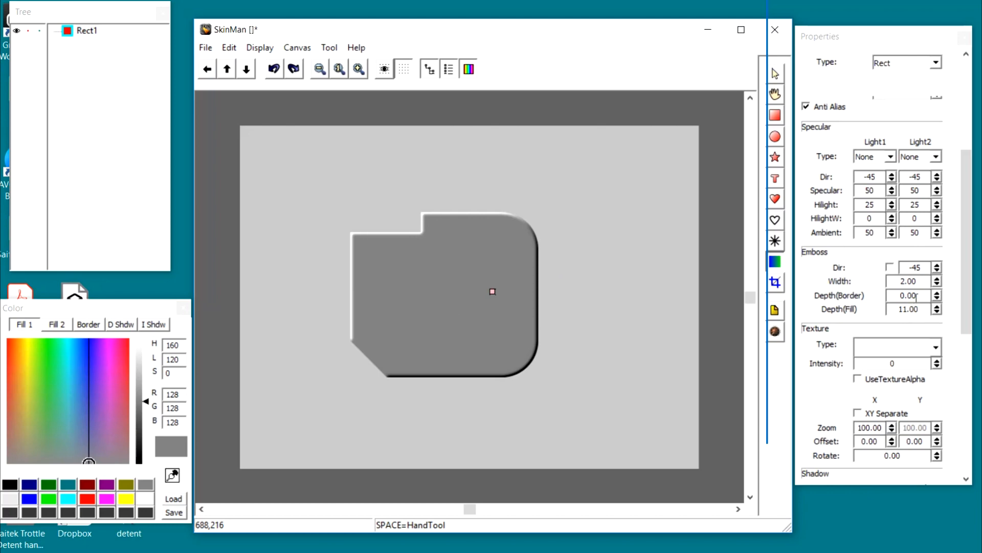
# Apply a Flat specular Light1 to Rect1 with Dir -49, Hilight 9 and HilightW 100, and lower its Ambient.
pyautogui.click(891, 157)
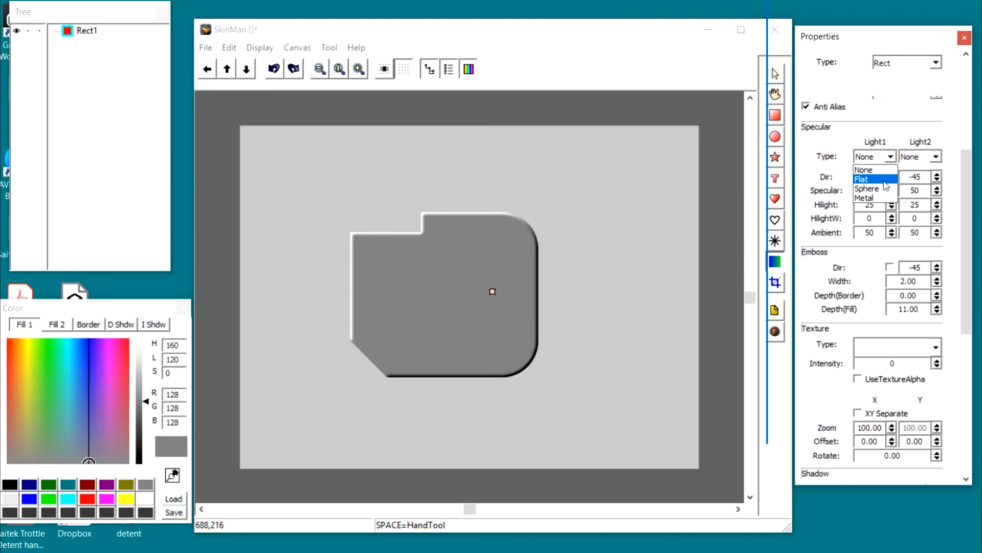
pyautogui.click(887, 180)
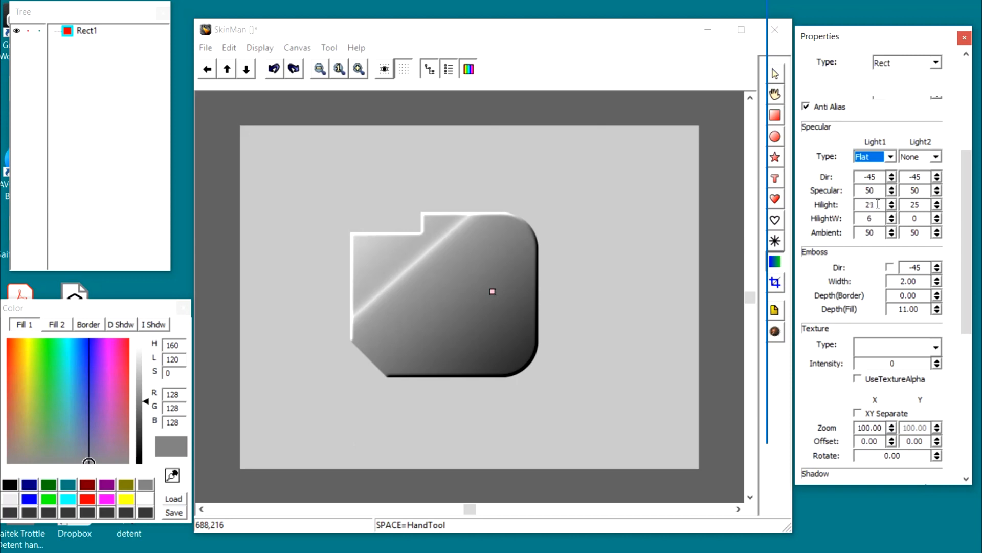
pyautogui.scroll(-14, 878, 204)
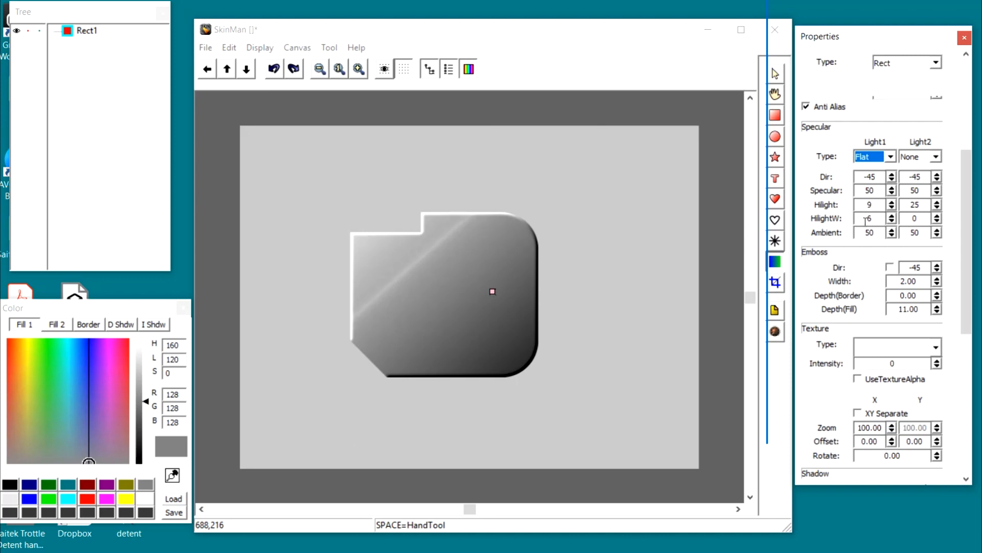
pyautogui.moveTo(891, 176)
pyautogui.mouseDown()
pyautogui.moveTo(892, 153)
pyautogui.moveTo(892, 180)
pyautogui.mouseUp()
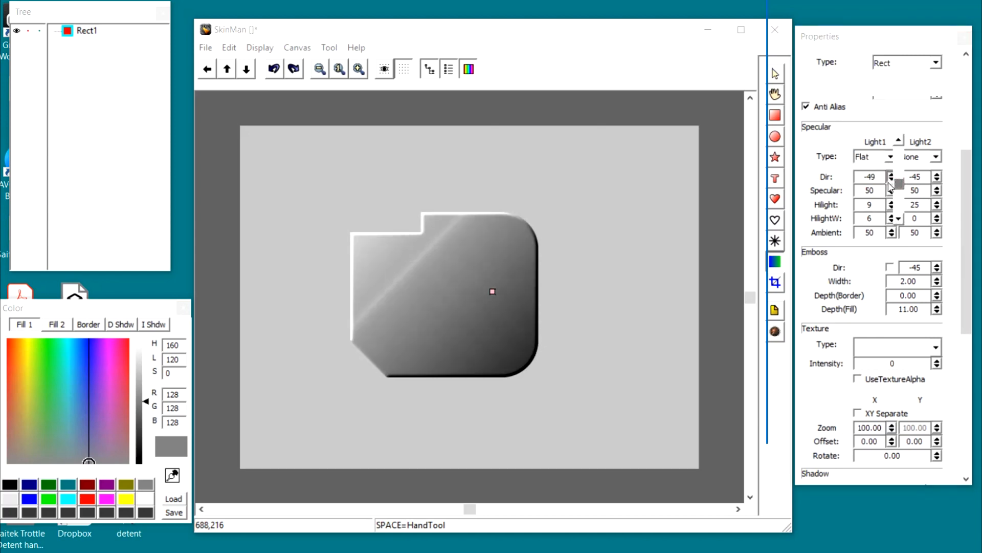
pyautogui.moveTo(891, 219); pyautogui.dragTo(895, 156)
pyautogui.moveTo(891, 232)
pyautogui.mouseDown()
pyautogui.moveTo(897, 256)
pyautogui.moveTo(900, 244)
pyautogui.mouseUp()
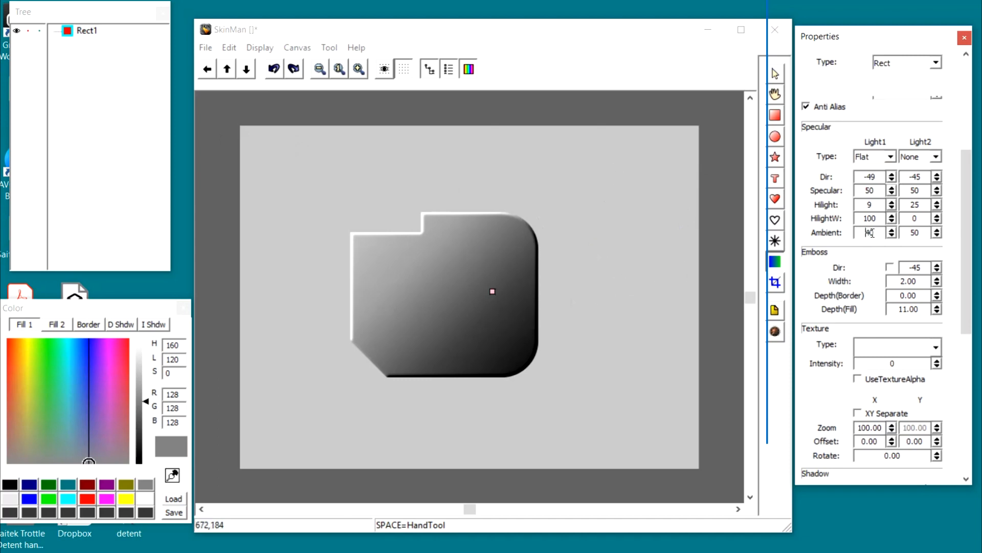
# Give Rect1 a drop shadow with density 84 and diffuse 5.
pyautogui.scroll(-2, 883, 218)
pyautogui.moveTo(967, 311); pyautogui.dragTo(968, 339)
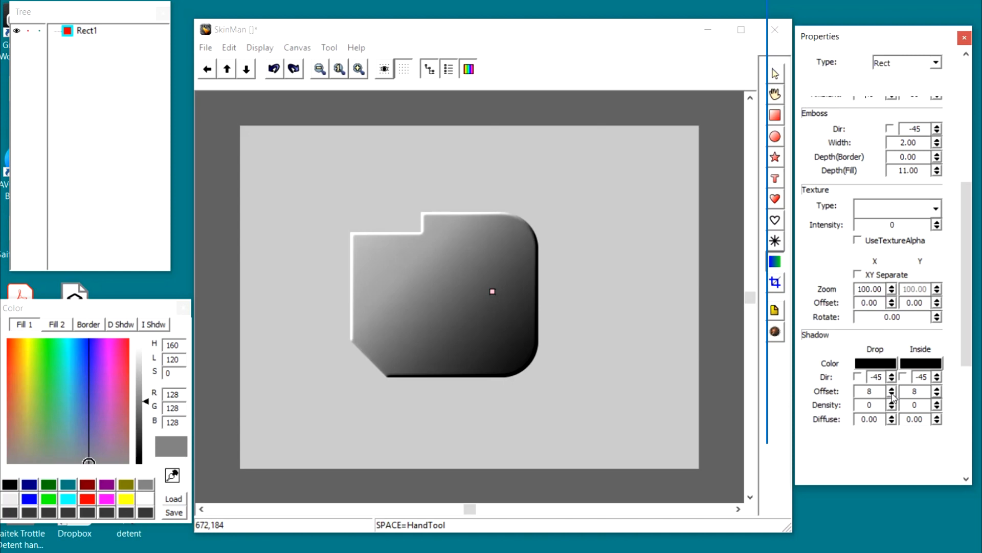
pyautogui.moveTo(892, 404); pyautogui.dragTo(905, 351)
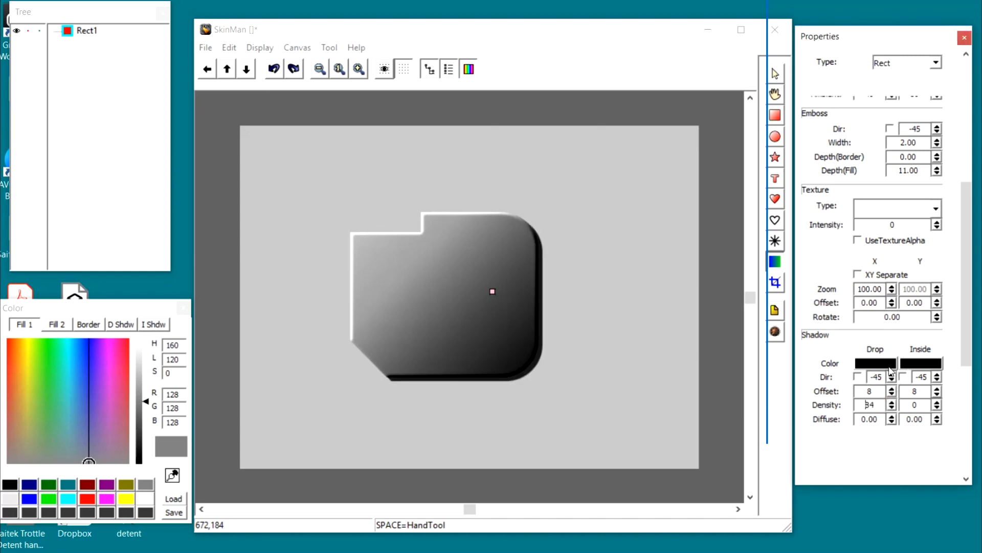
pyautogui.moveTo(890, 424)
pyautogui.mouseDown()
pyautogui.moveTo(892, 384)
pyautogui.moveTo(892, 443)
pyautogui.mouseUp()
pyautogui.click(884, 421)
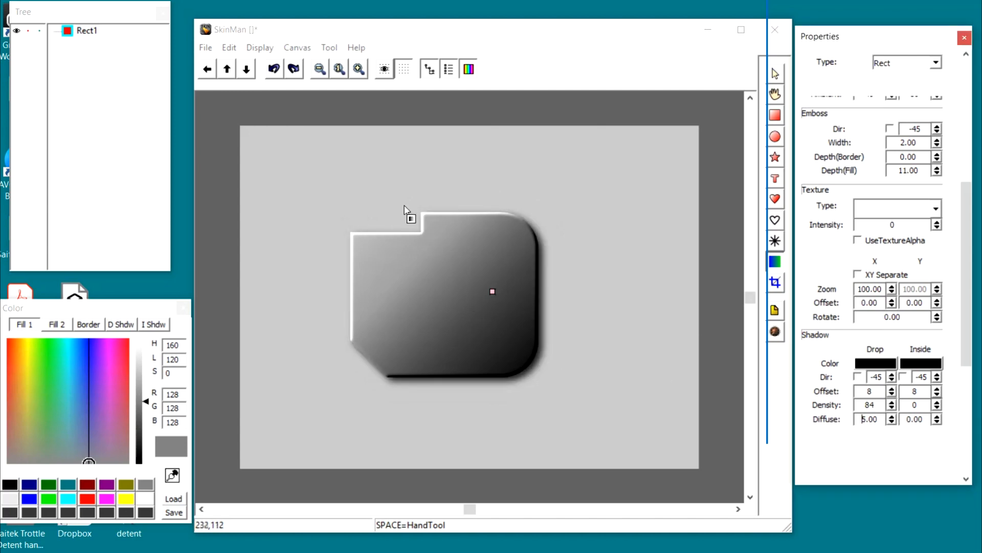
# Reduce Rect1's emboss Depth(Fill) to 3 and move the gradient point to empty canvas beside the shape.
pyautogui.scroll(-6, 906, 173)
pyautogui.scroll(-1, 906, 173)
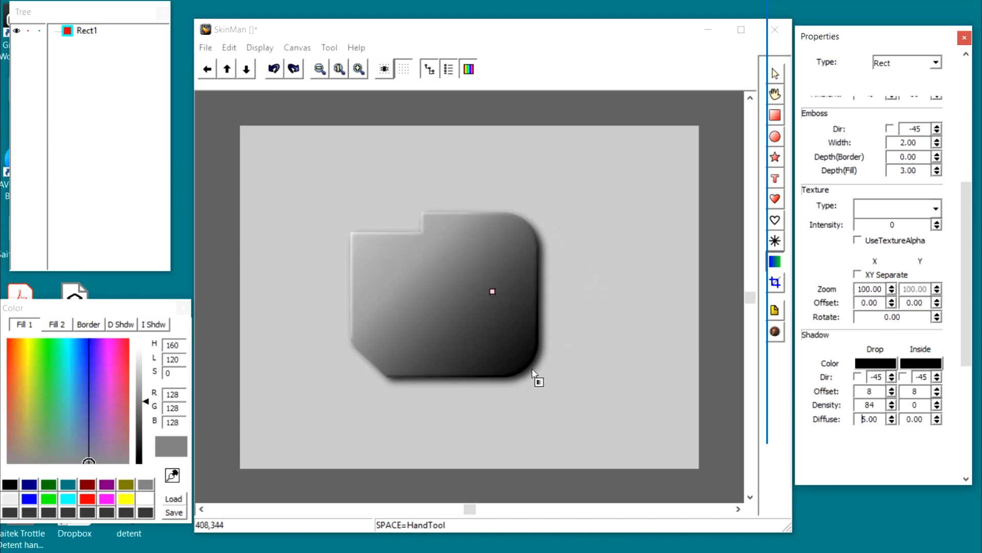
pyautogui.click(611, 279)
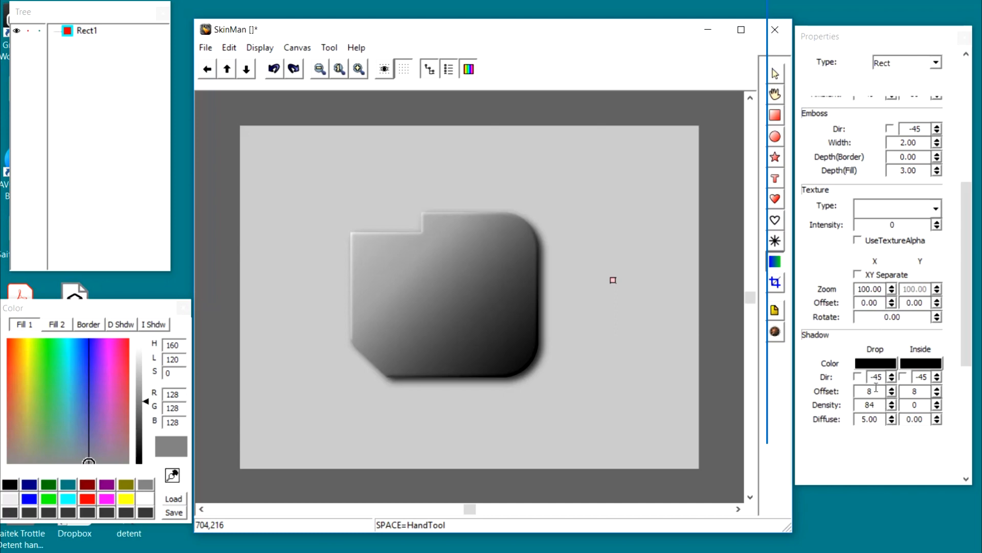
# Pick a blue hue for Rect1's drop shadow color and select the rectangle on the canvas.
pyautogui.click(876, 364)
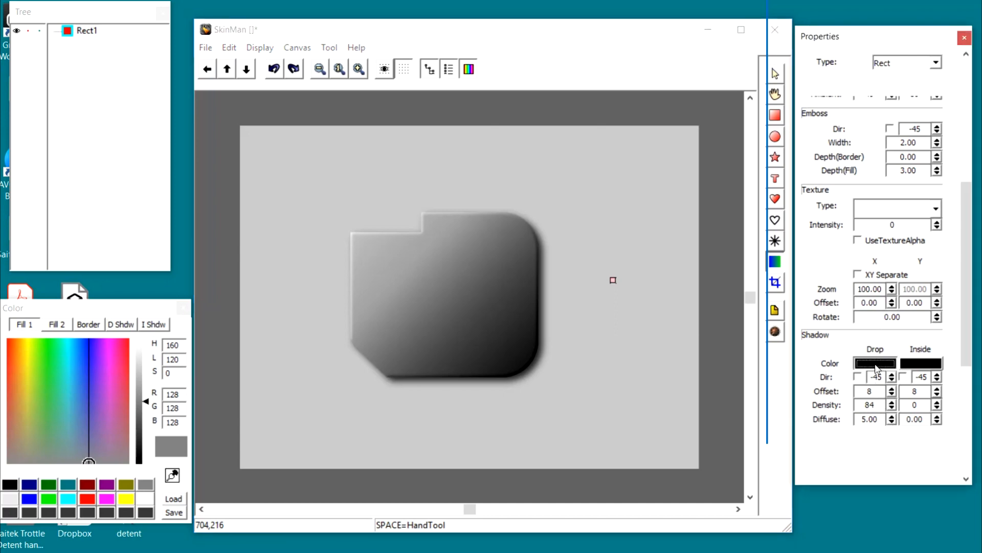
pyautogui.click(93, 357)
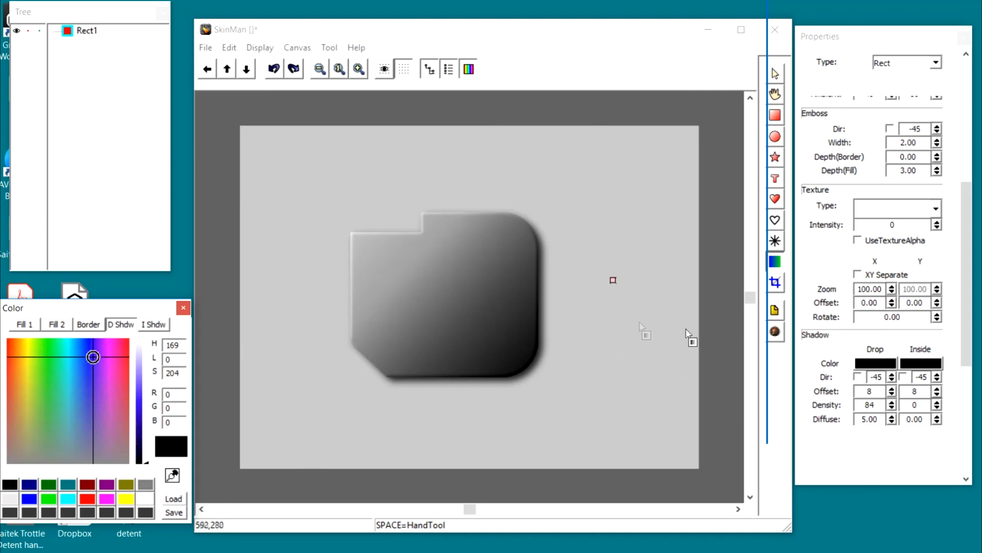
pyautogui.click(505, 322)
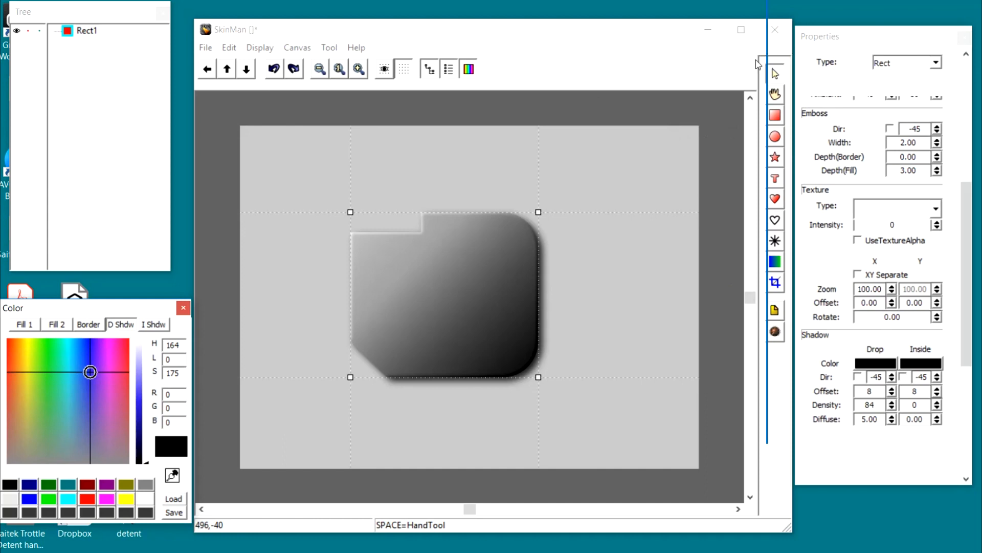
# Start a new document and draw a small rectangle with an ellipse of about 88 by 72 beside it.
pyautogui.hotkey('ctrl', 'n')
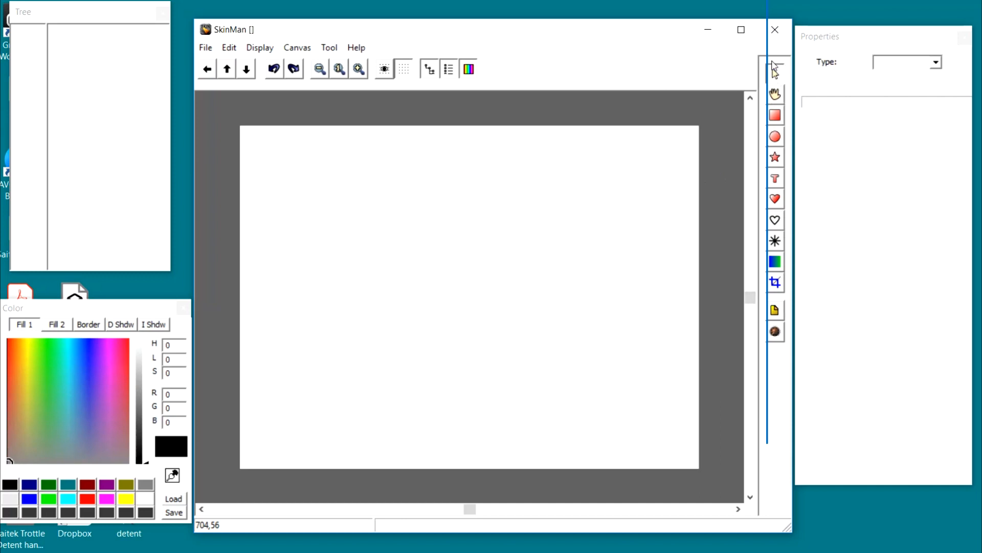
pyautogui.click(776, 115)
pyautogui.moveTo(297, 171); pyautogui.dragTo(355, 224)
pyautogui.click(775, 136)
pyautogui.moveTo(406, 171); pyautogui.dragTo(469, 223)
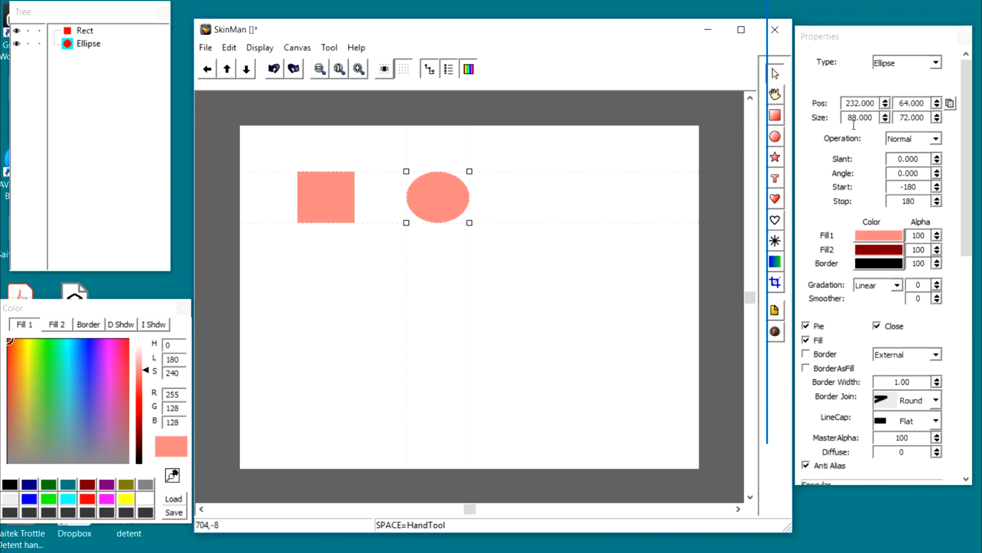
# Enlarge the ellipse to about 254 by 208.
pyautogui.scroll(-1, 916, 271)
pyautogui.moveTo(971, 249); pyautogui.dragTo(959, 233)
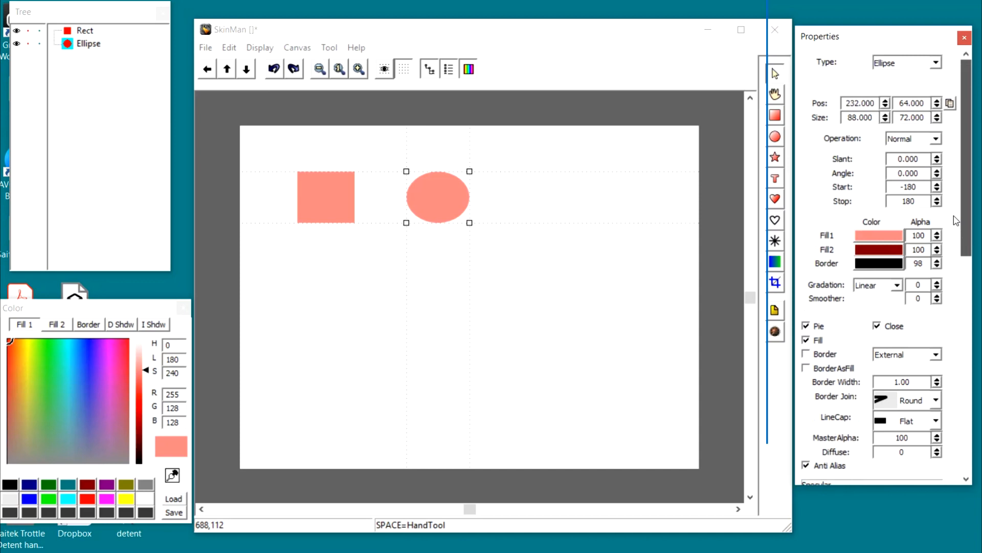
pyautogui.moveTo(473, 225); pyautogui.dragTo(557, 318)
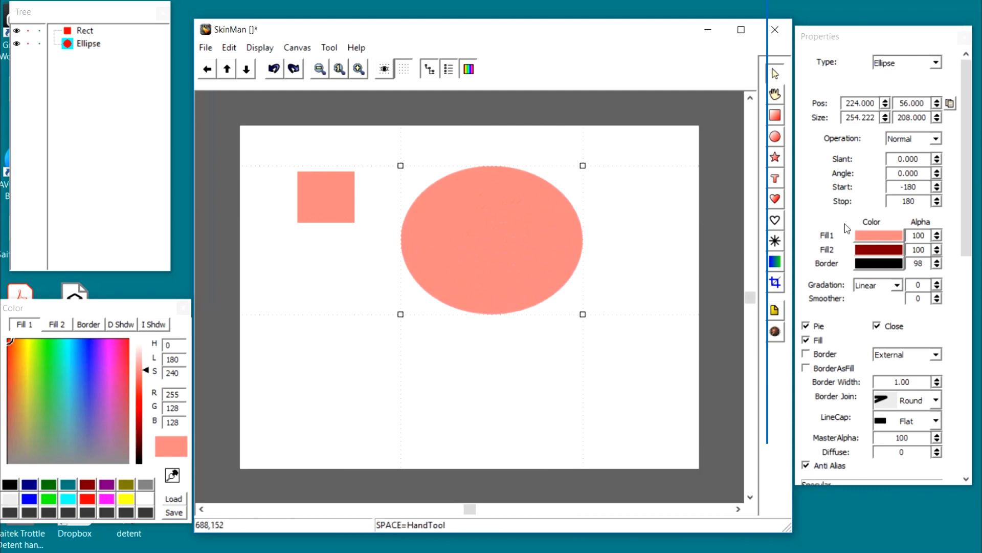
# Cut a pie-shaped wedge out of the ellipse by setting its Start to -111 and Stop to 229.
pyautogui.click(937, 188)
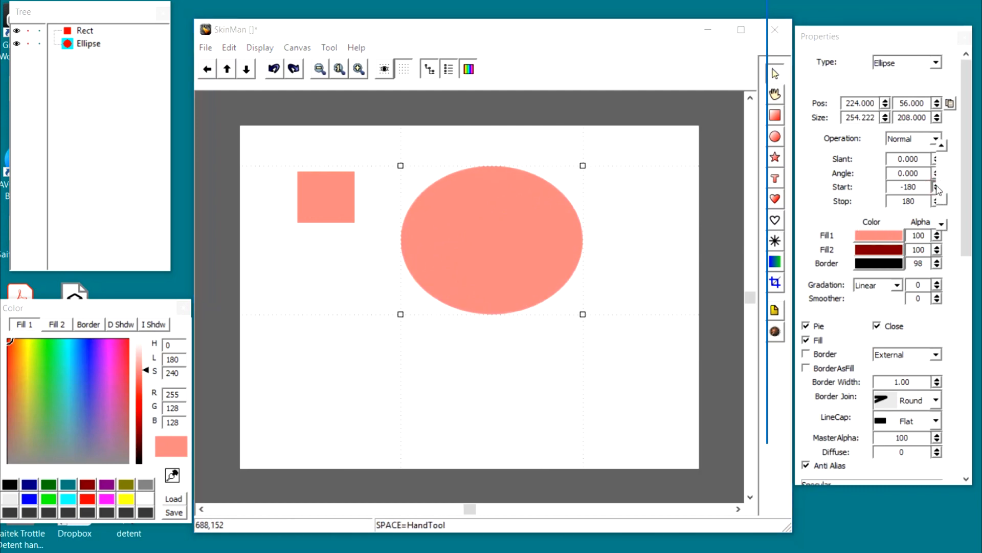
pyautogui.moveTo(936, 188); pyautogui.dragTo(935, 141)
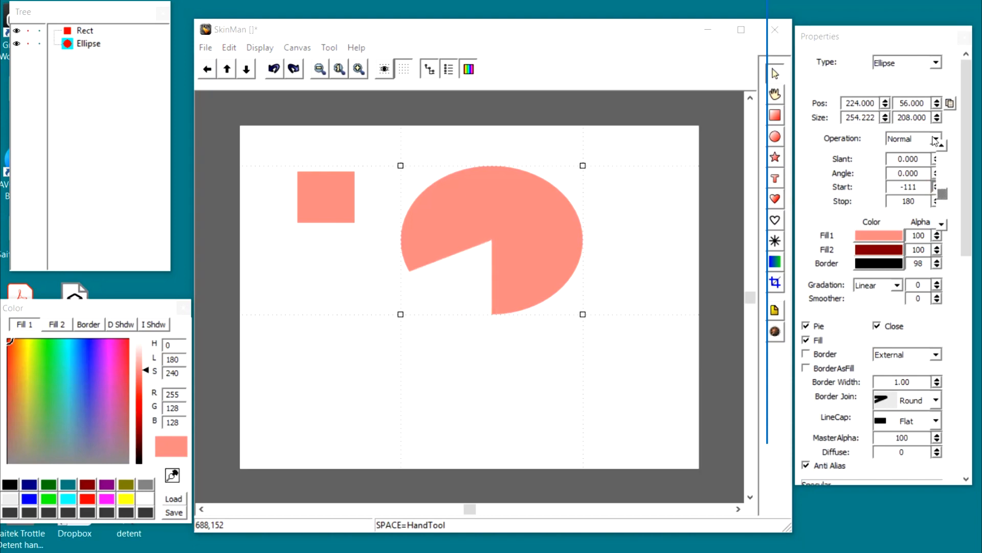
pyautogui.click(936, 201)
pyautogui.moveTo(936, 201)
pyautogui.mouseDown()
pyautogui.moveTo(939, 247)
pyautogui.moveTo(939, 198)
pyautogui.mouseUp()
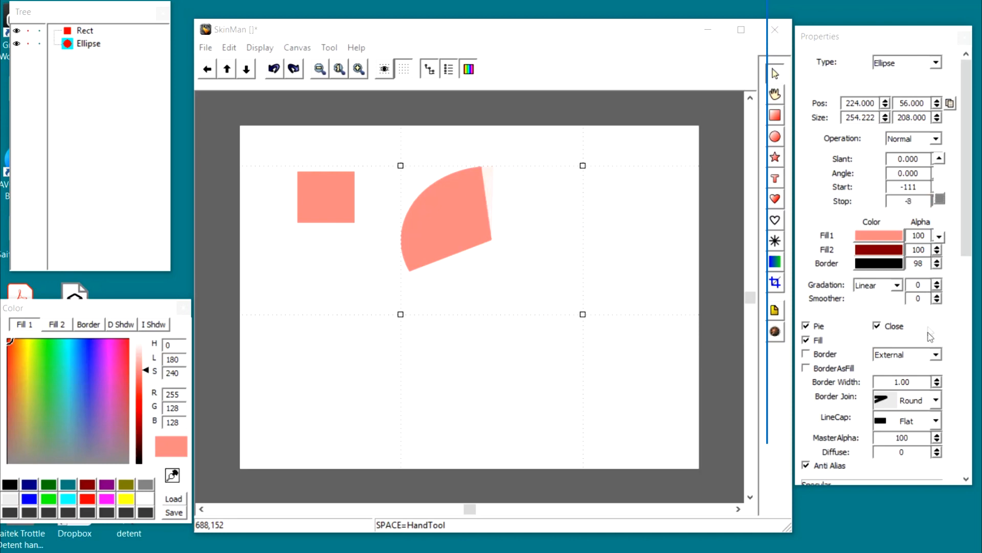
pyautogui.moveTo(925, 309); pyautogui.dragTo(904, 170)
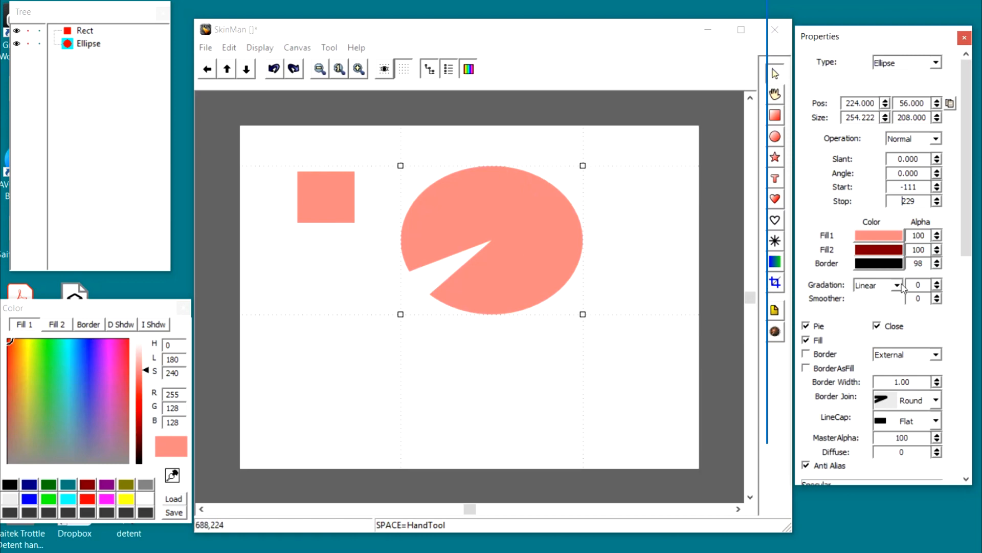
# Delete the ellipse and the rectangle to leave the canvas empty.
pyautogui.rightClick(532, 186)
pyautogui.click(595, 282)
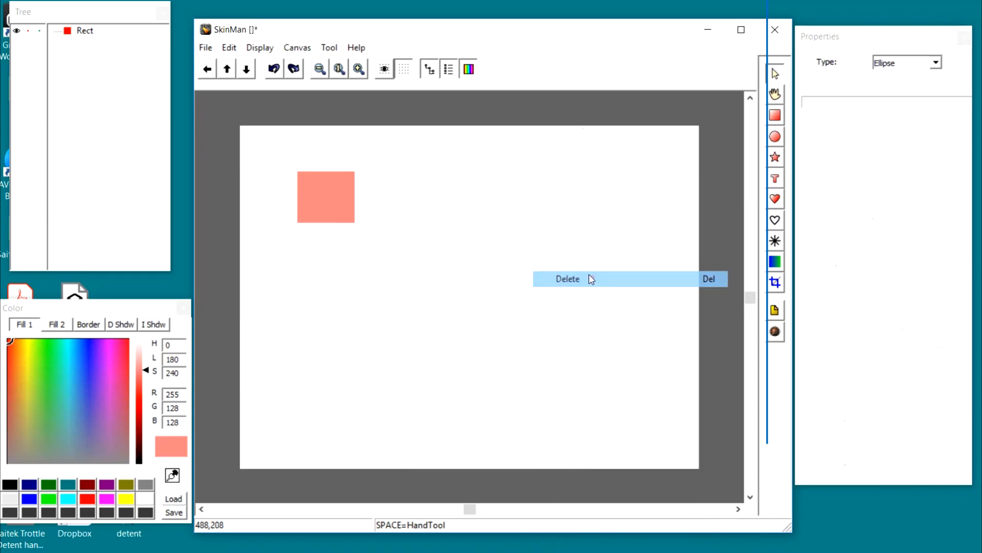
pyautogui.rightClick(314, 193)
pyautogui.click(327, 181)
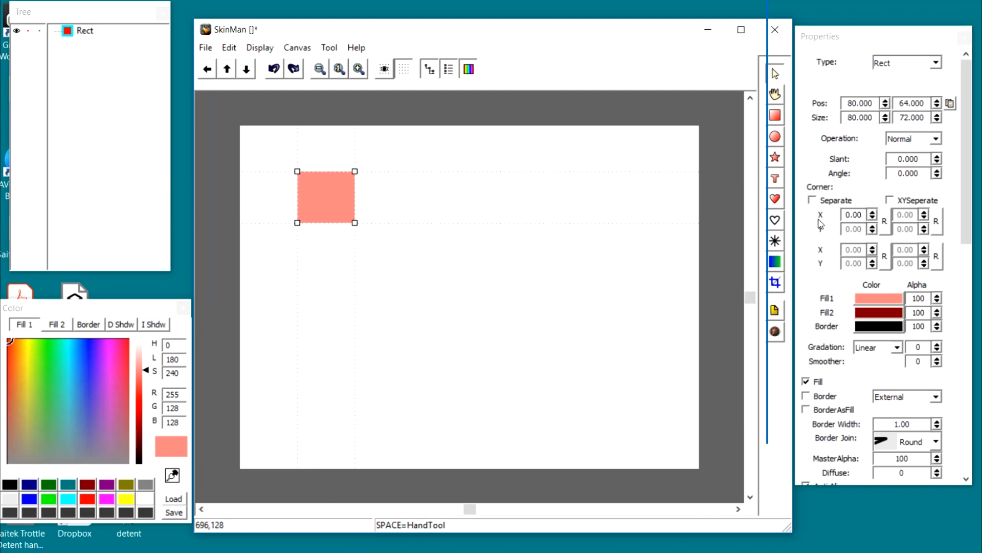
pyautogui.scroll(-3, 822, 222)
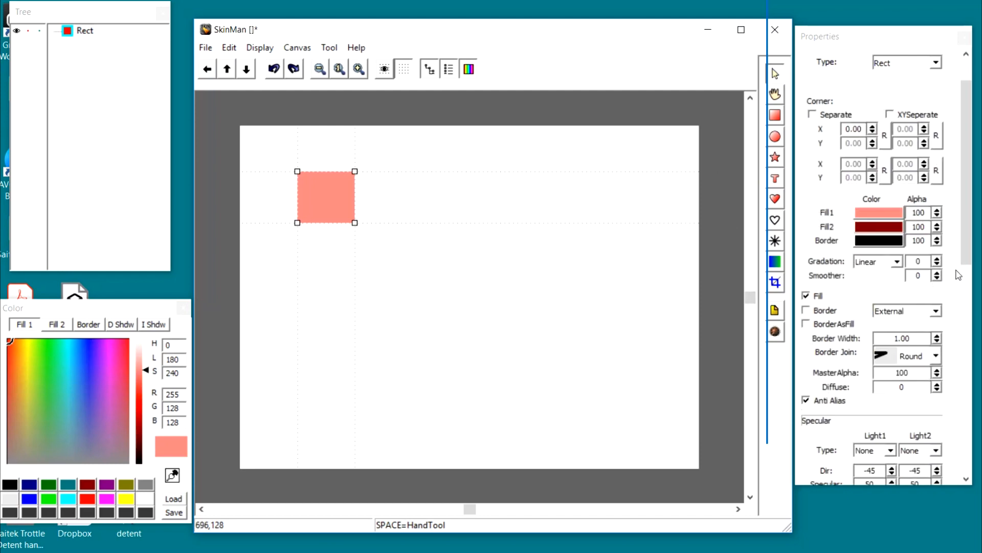
pyautogui.rightClick(336, 199)
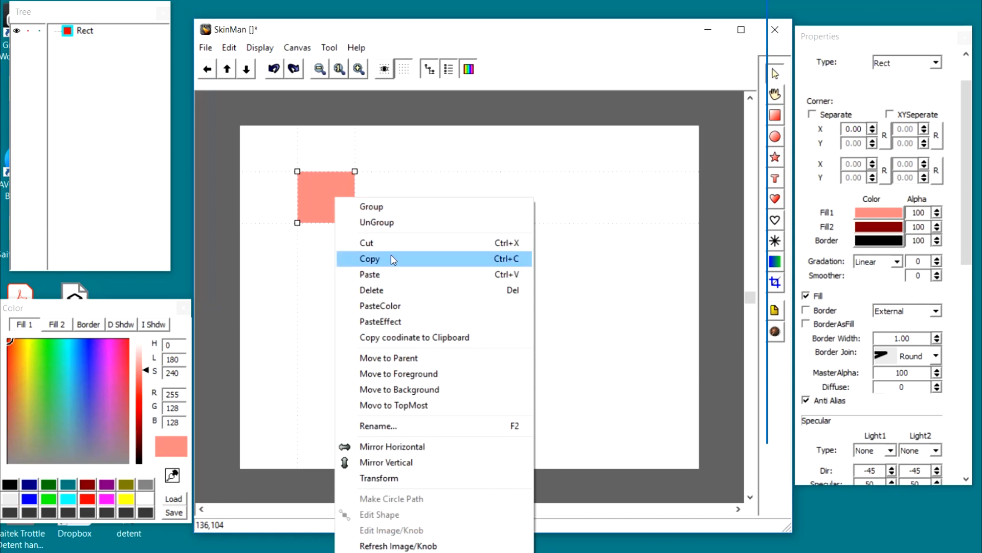
pyautogui.click(380, 288)
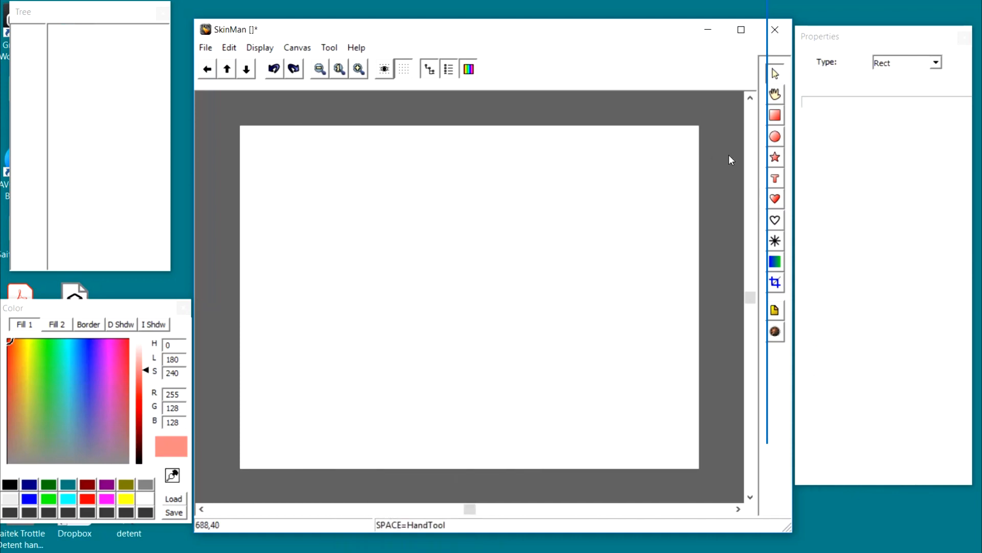
# Draw a polygon of about 232 by 232 on the canvas and set its Vertex count to 17.
pyautogui.click(774, 157)
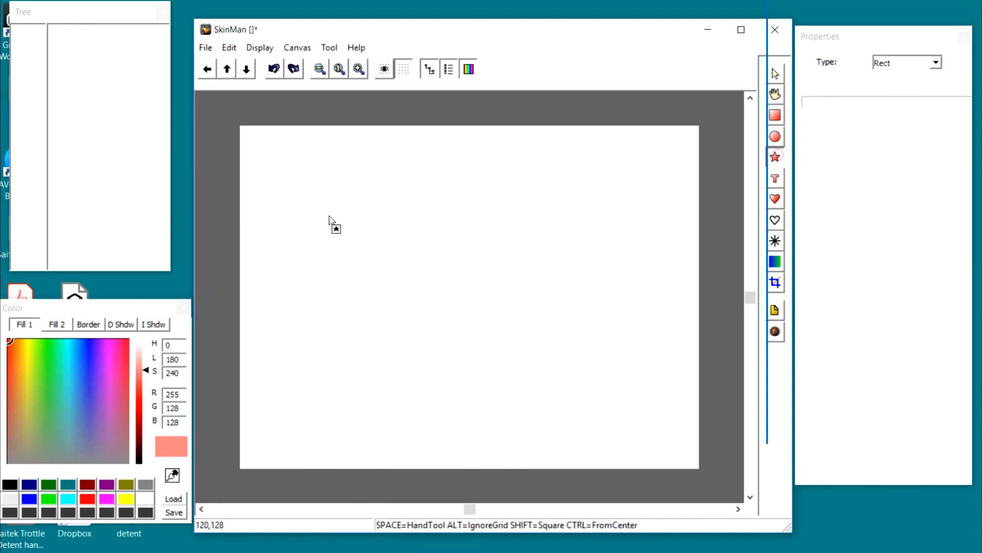
pyautogui.moveTo(338, 206); pyautogui.dragTo(501, 373)
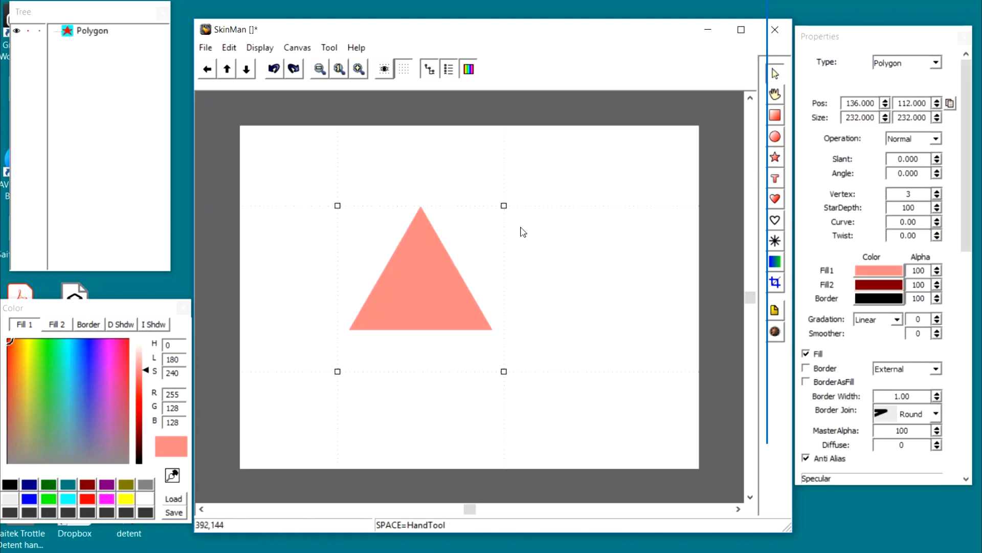
pyautogui.scroll(3, 939, 196)
pyautogui.click(939, 196)
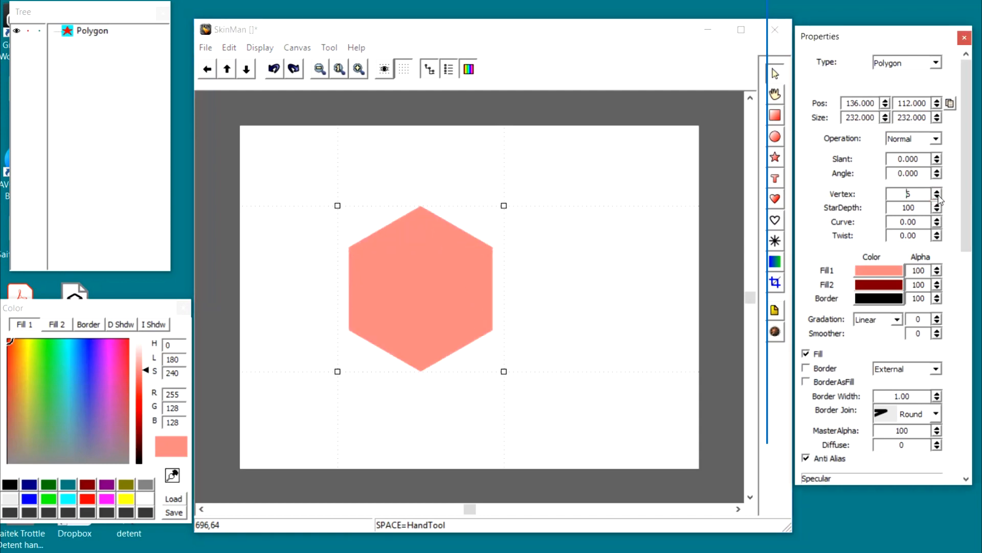
pyautogui.scroll(9, 910, 194)
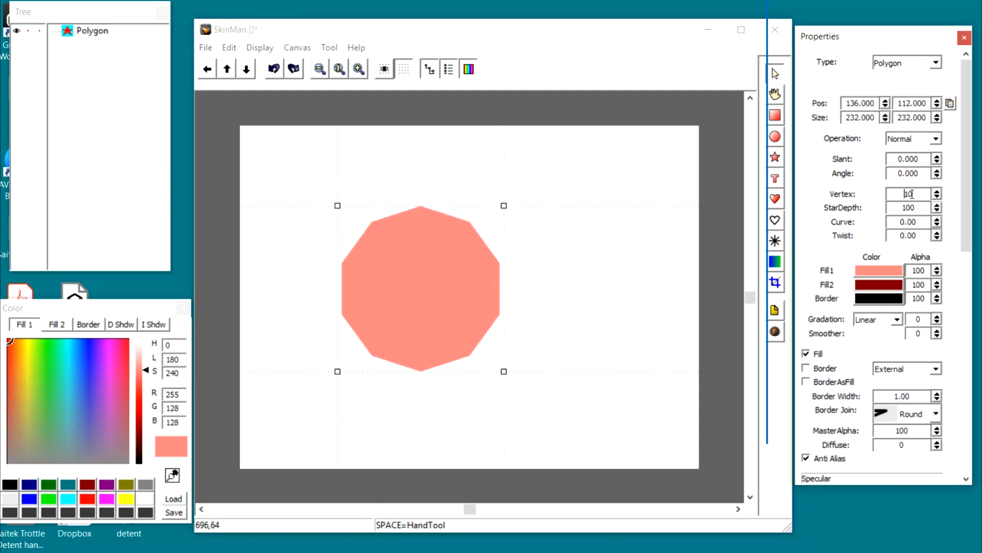
pyautogui.scroll(-12, 911, 194)
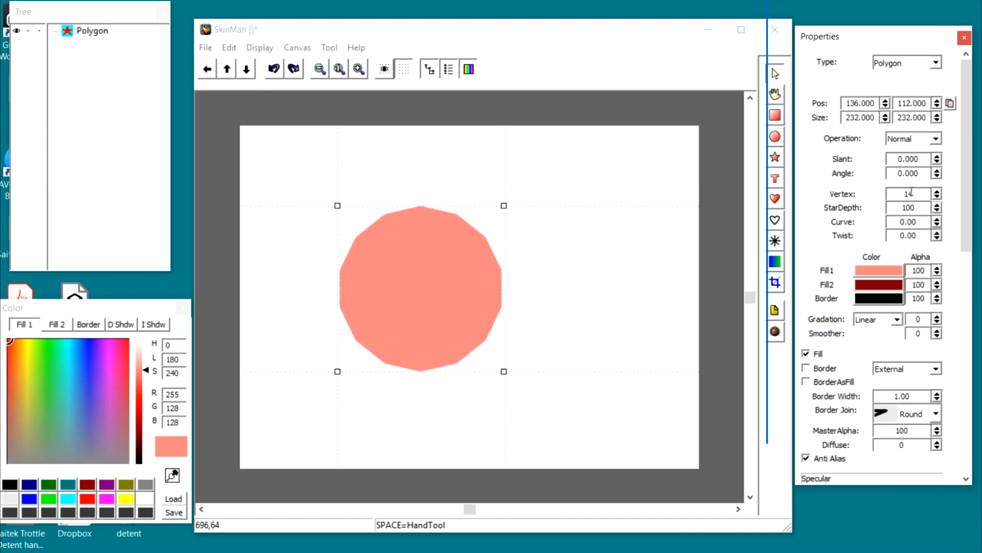
pyautogui.scroll(13, 910, 193)
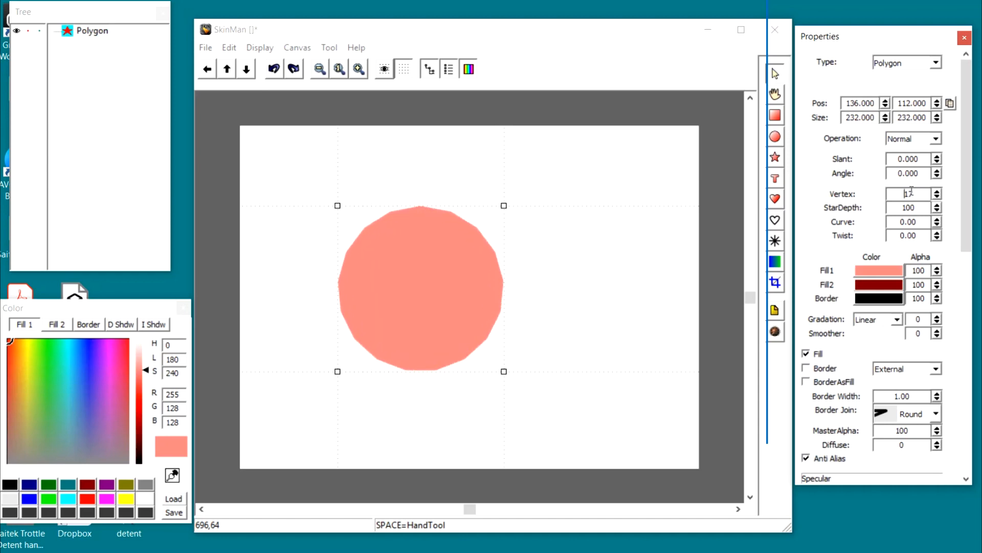
# Give the 17-vertex polygon pointed teeth by reducing its StarDepth to 80.
pyautogui.scroll(-11, 912, 209)
pyautogui.scroll(-4, 912, 207)
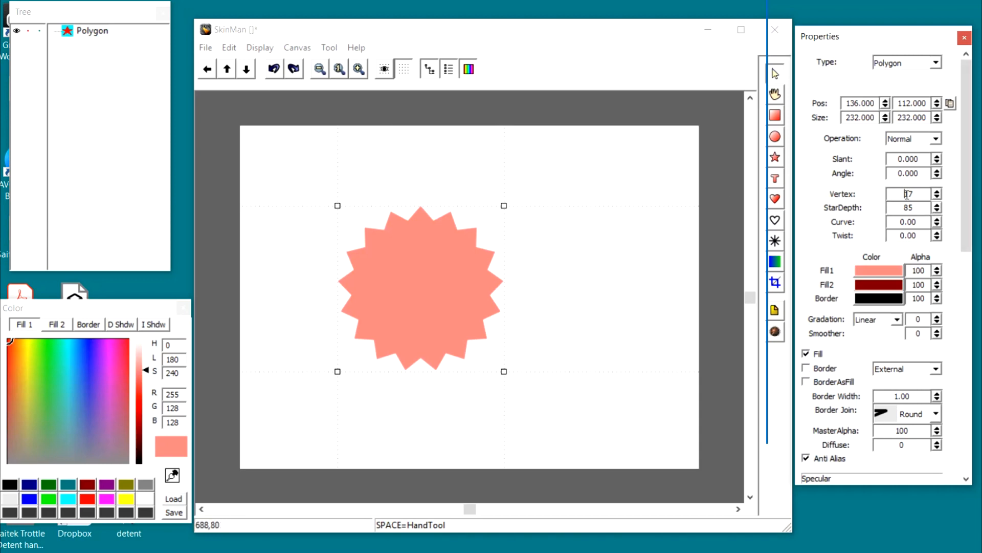
pyautogui.scroll(-3, 918, 221)
pyautogui.scroll(-5, 913, 212)
pyautogui.scroll(4, 913, 212)
pyautogui.scroll(3, 914, 211)
pyautogui.scroll(-4, 914, 212)
# Try negative and positive Curve values on the polygon, ending at 10 for rounded gear-like teeth.
pyautogui.scroll(-3, 914, 212)
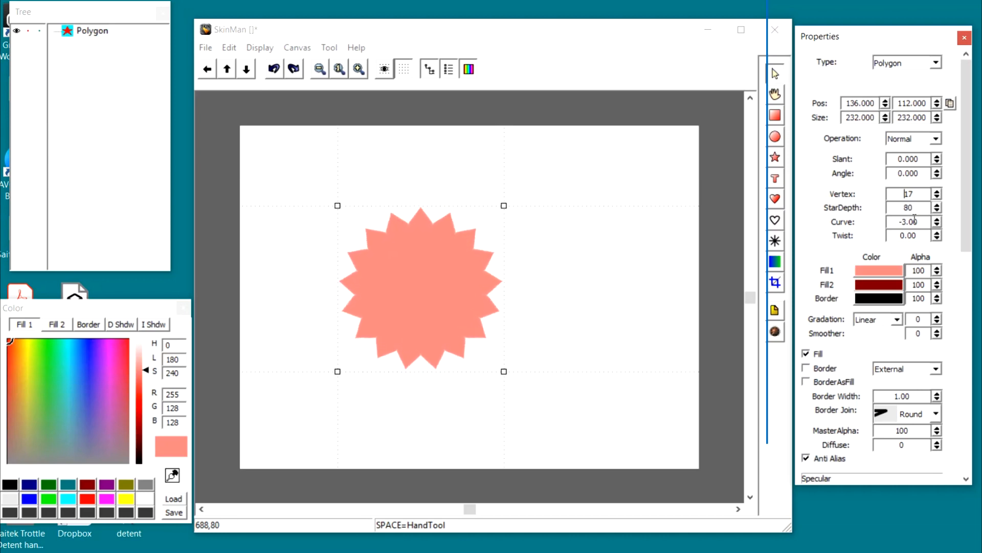
pyautogui.scroll(-3, 915, 225)
pyautogui.scroll(16, 914, 224)
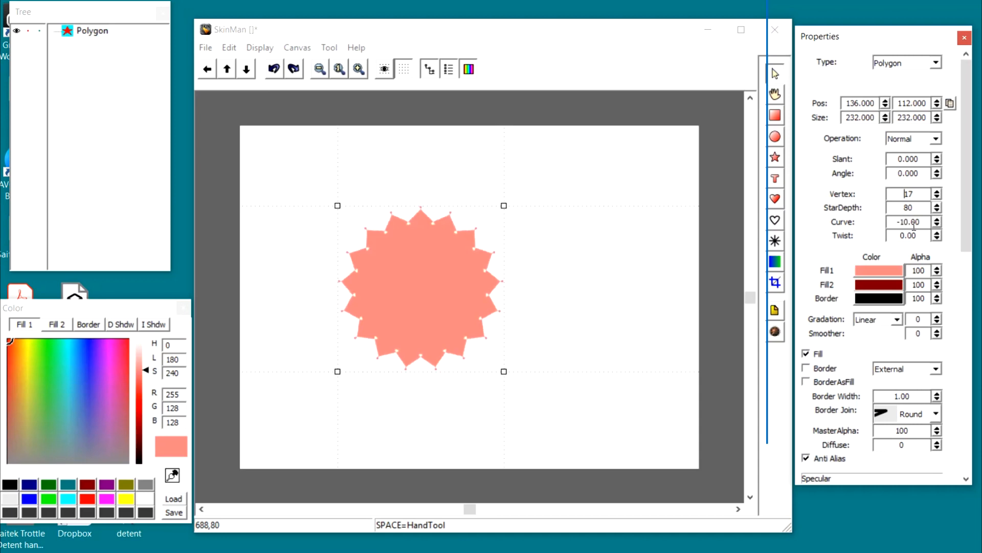
pyautogui.scroll(8, 914, 223)
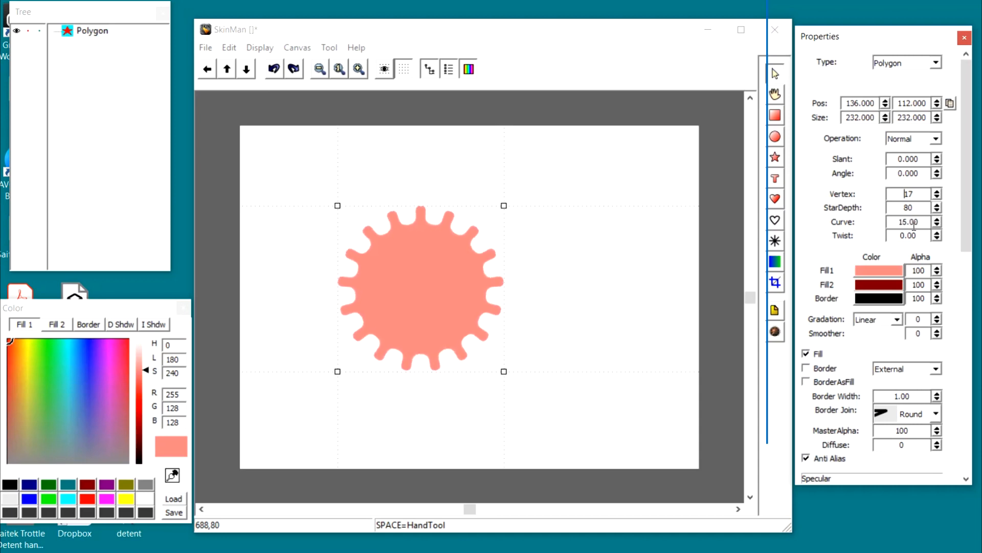
pyautogui.scroll(5, 914, 224)
pyautogui.scroll(-11, 915, 223)
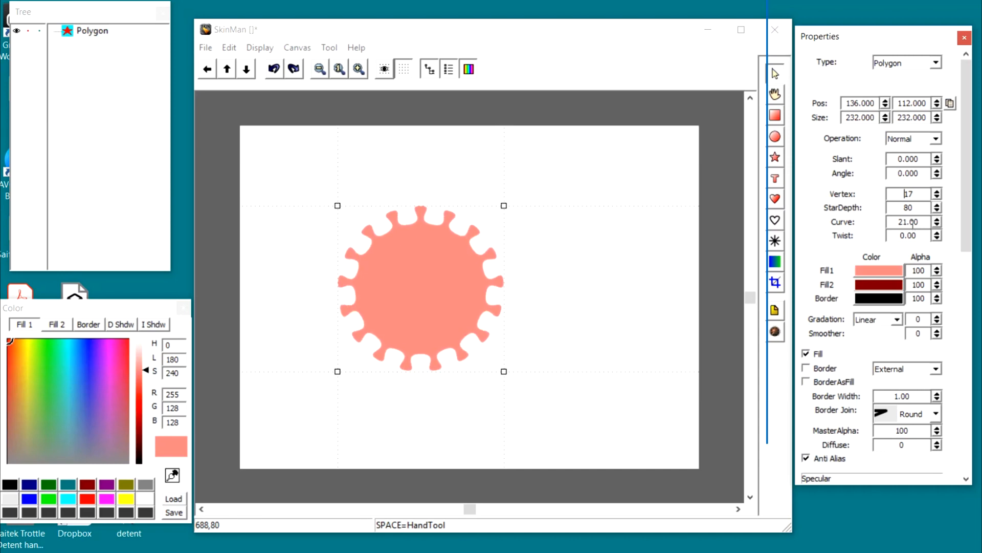
pyautogui.scroll(-7, 913, 224)
pyautogui.scroll(7, 913, 224)
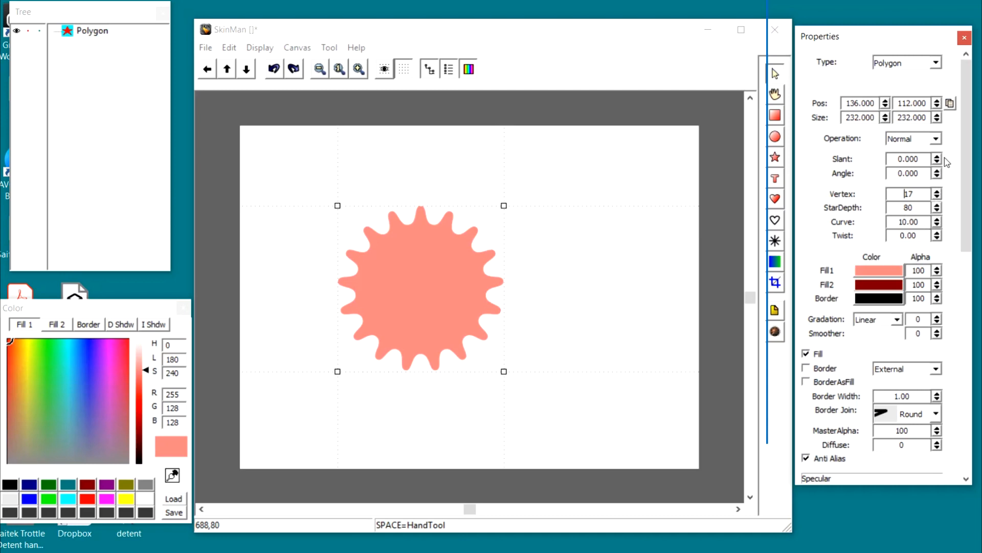
# Try a Slant of -18 and an Angle of 39 on the polygon, and reset both to 0.
pyautogui.moveTo(939, 162)
pyautogui.mouseDown()
pyautogui.moveTo(937, 138)
pyautogui.moveTo(937, 184)
pyautogui.moveTo(929, 156)
pyautogui.mouseUp()
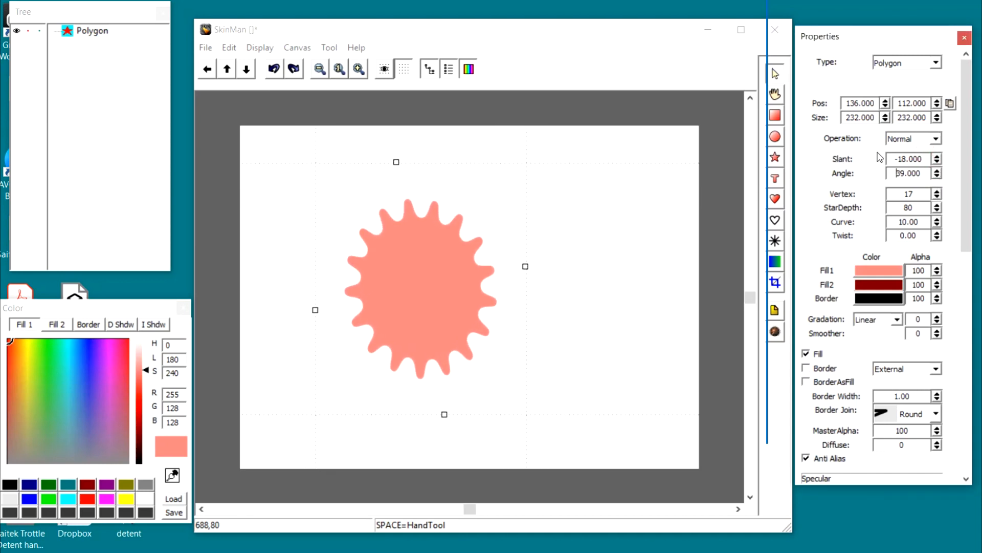
pyautogui.moveTo(923, 159); pyautogui.dragTo(884, 158)
pyautogui.write('0')
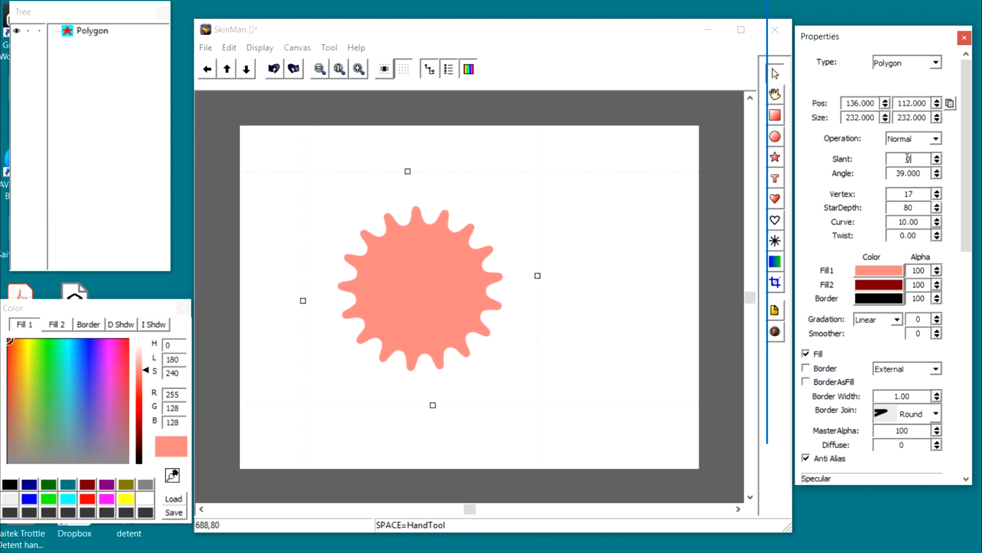
pyautogui.moveTo(922, 173); pyautogui.dragTo(873, 172)
pyautogui.write('0')
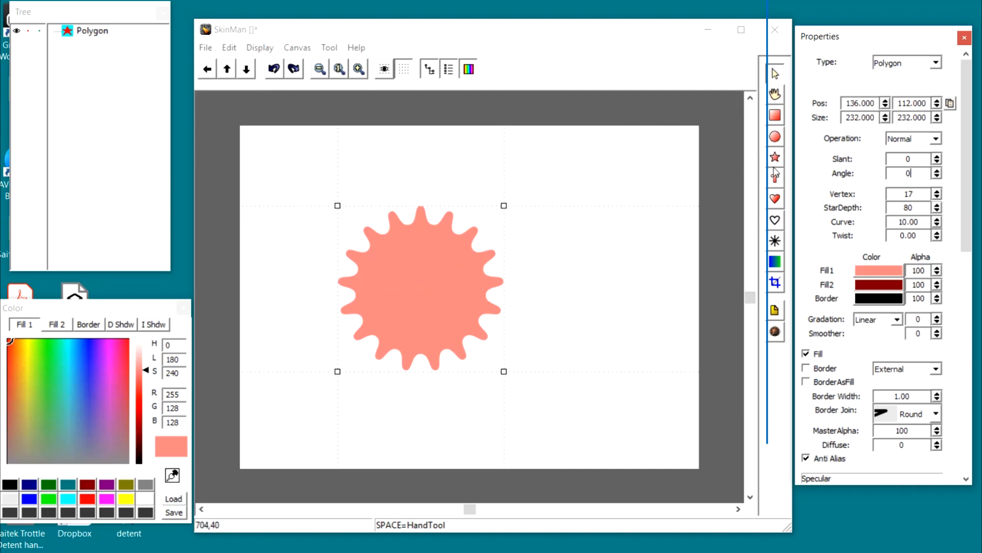
# Replace the gear-shaped polygon with a text object enlarged to about 144 by 48.
pyautogui.rightClick(460, 264)
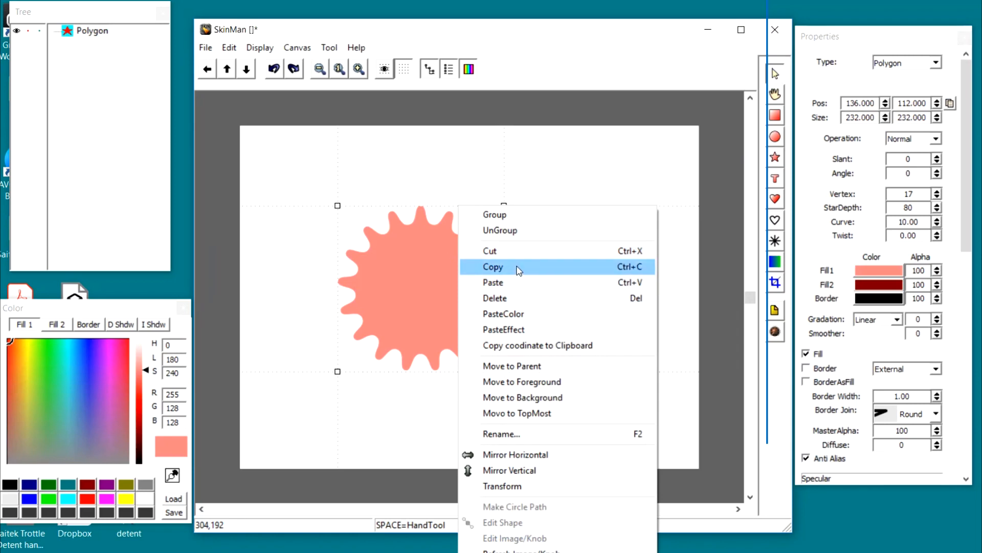
pyautogui.click(514, 295)
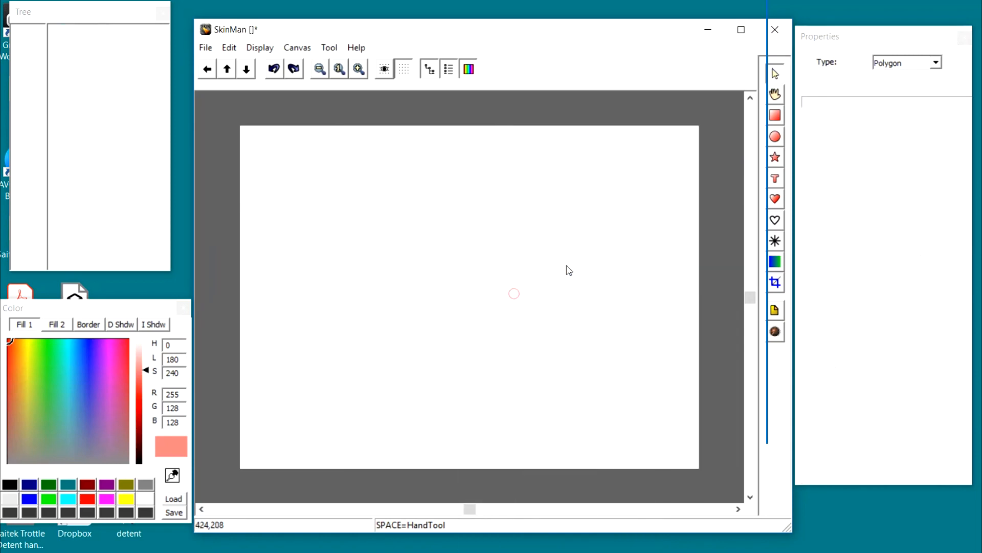
pyautogui.click(775, 179)
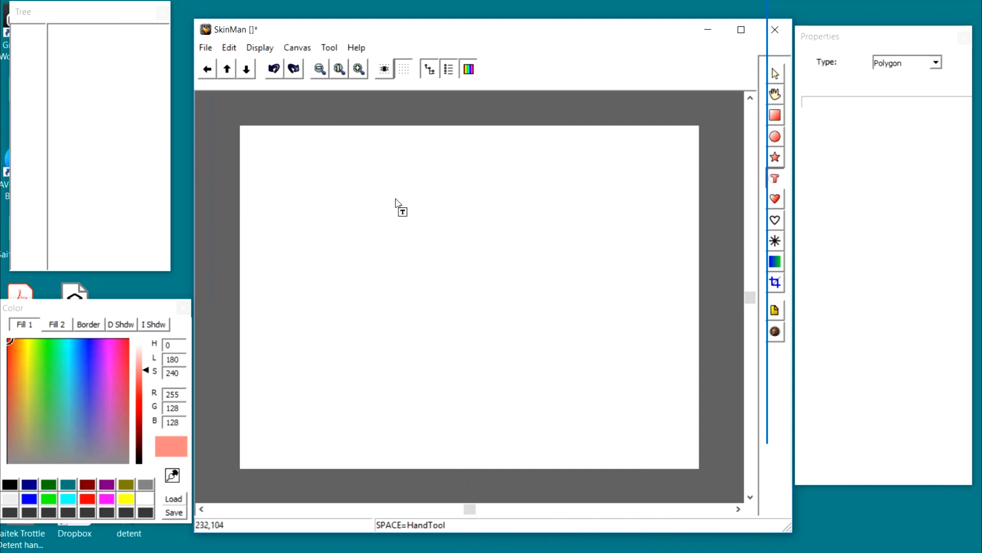
pyautogui.click(366, 203)
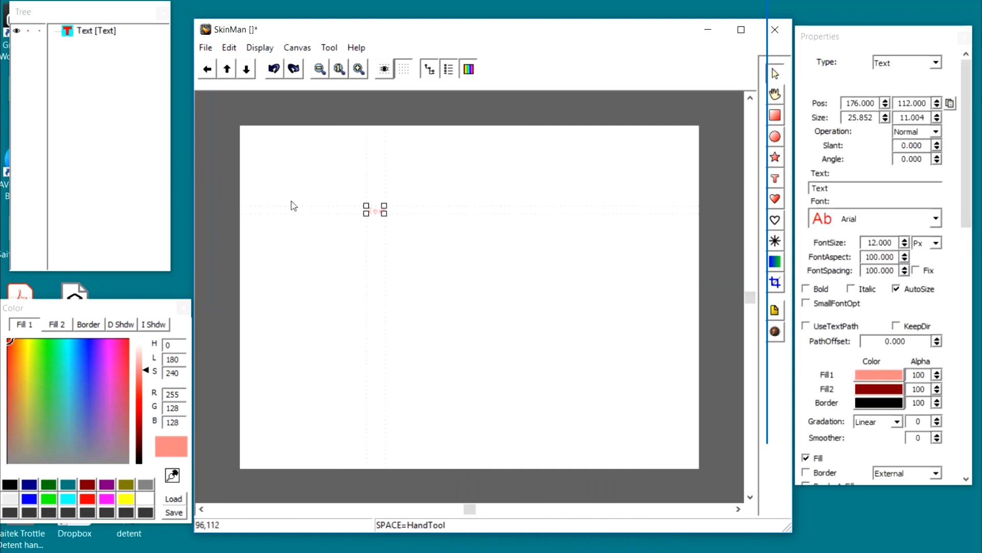
pyautogui.moveTo(384, 214); pyautogui.dragTo(471, 241)
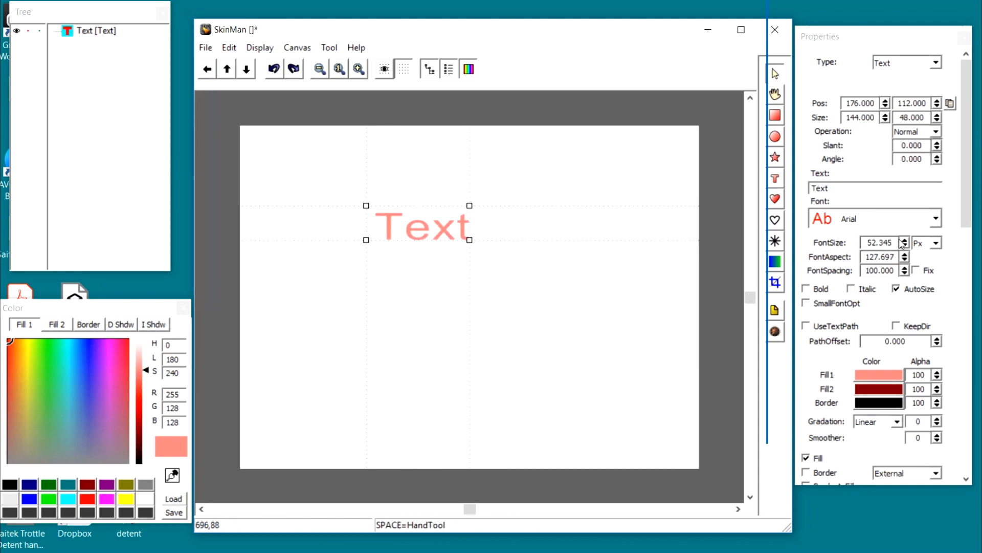
# Change the text object's wording to a first name and set its FontSize to 60 px.
pyautogui.doubleClick(837, 189)
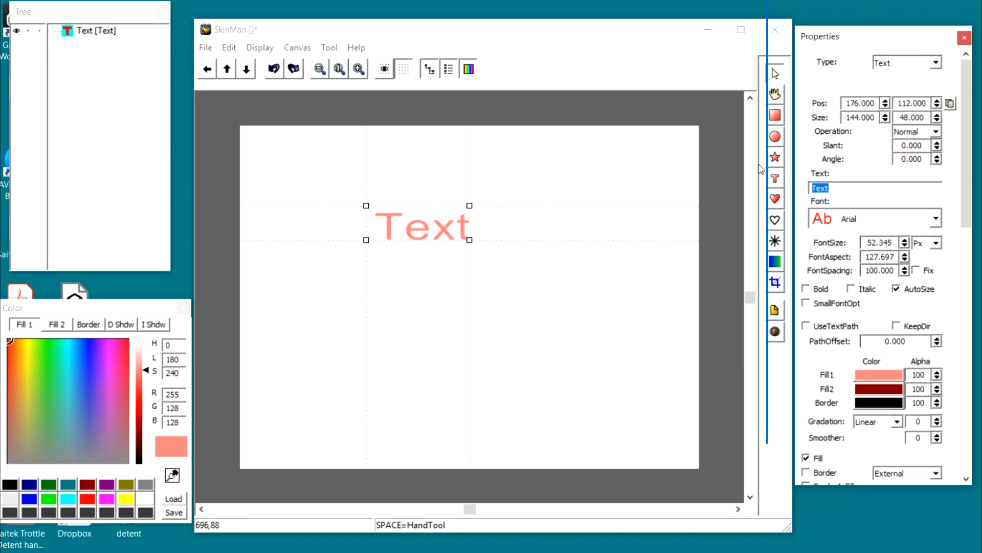
pyautogui.write('Russ')
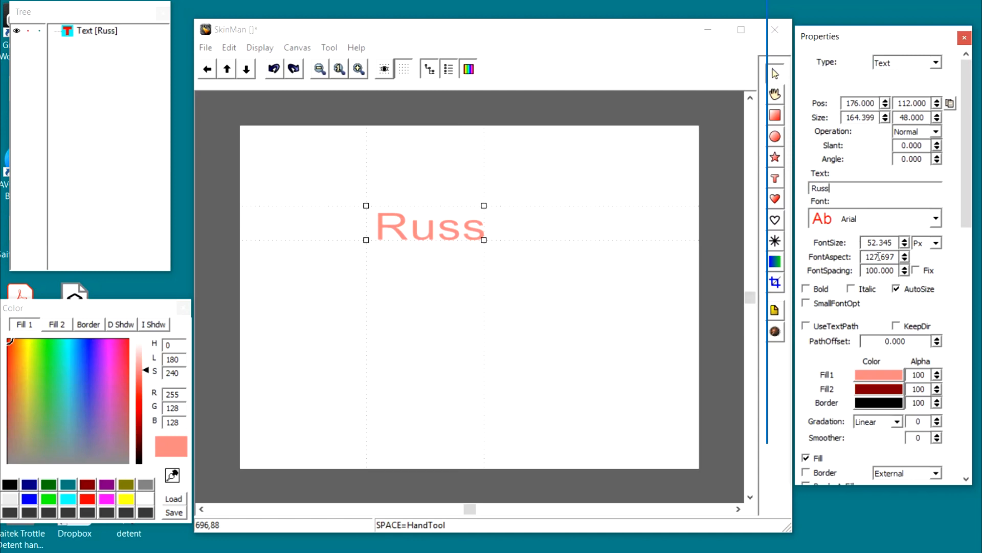
pyautogui.moveTo(905, 246)
pyautogui.mouseDown()
pyautogui.moveTo(909, 219)
pyautogui.moveTo(902, 242)
pyautogui.mouseUp()
pyautogui.doubleClick(893, 245)
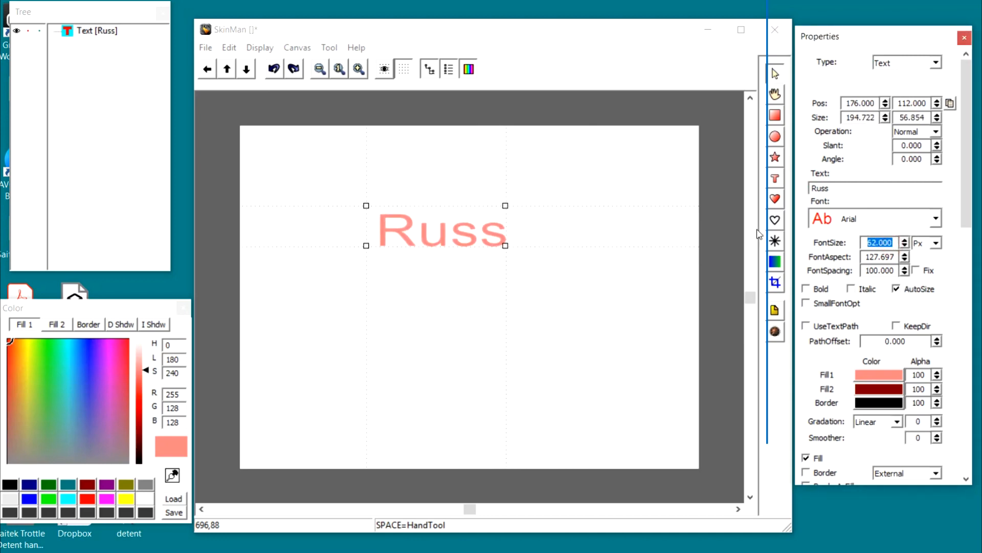
pyautogui.write('60')
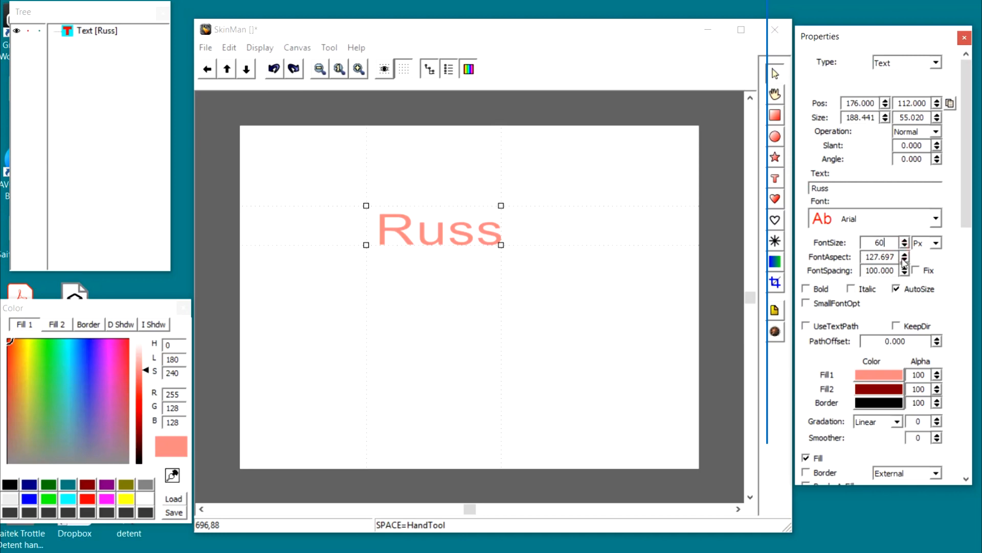
# Try a FontAspect of 100 on the text object and raise it to 125.
pyautogui.press('Tab')
pyautogui.write('100')
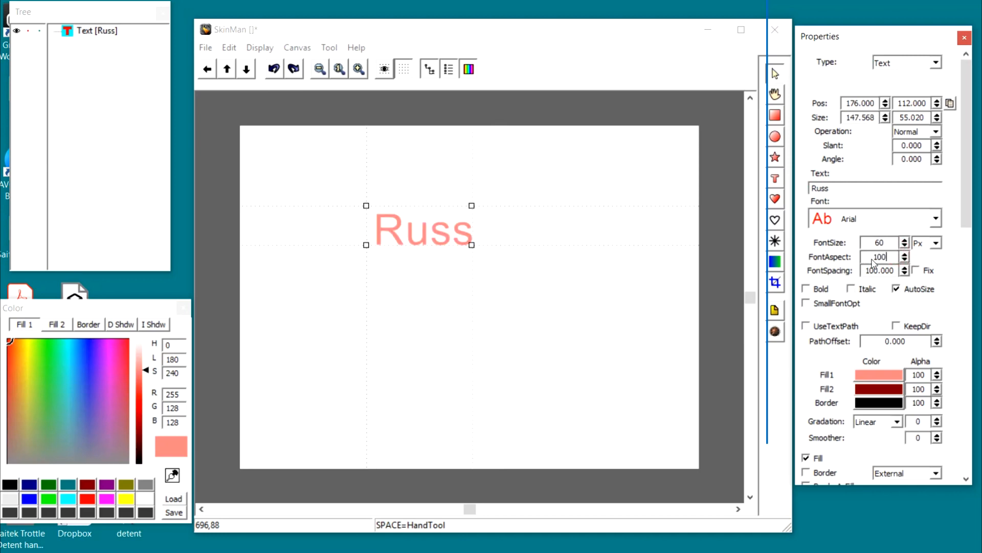
pyautogui.scroll(9, 886, 257)
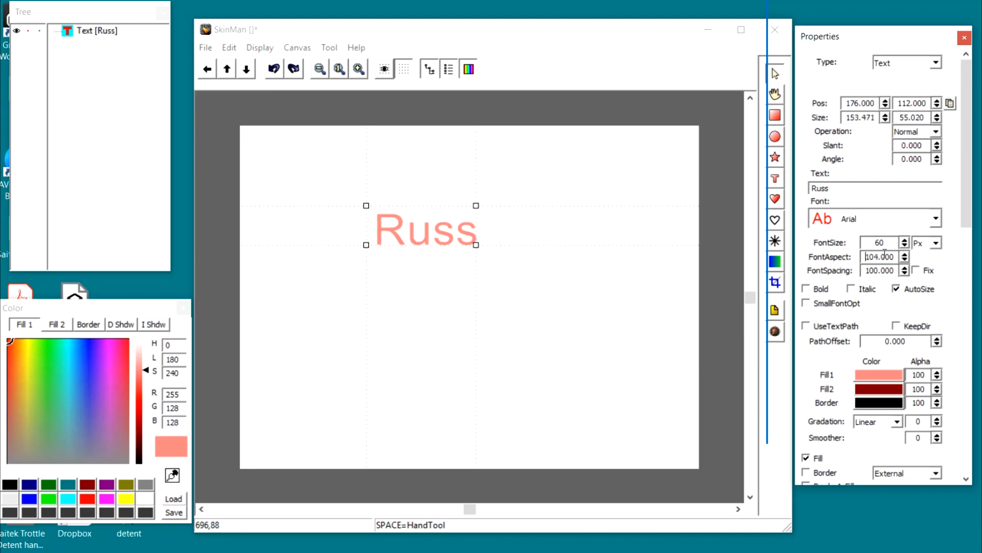
pyautogui.scroll(4, 887, 257)
pyautogui.rightClick(891, 261)
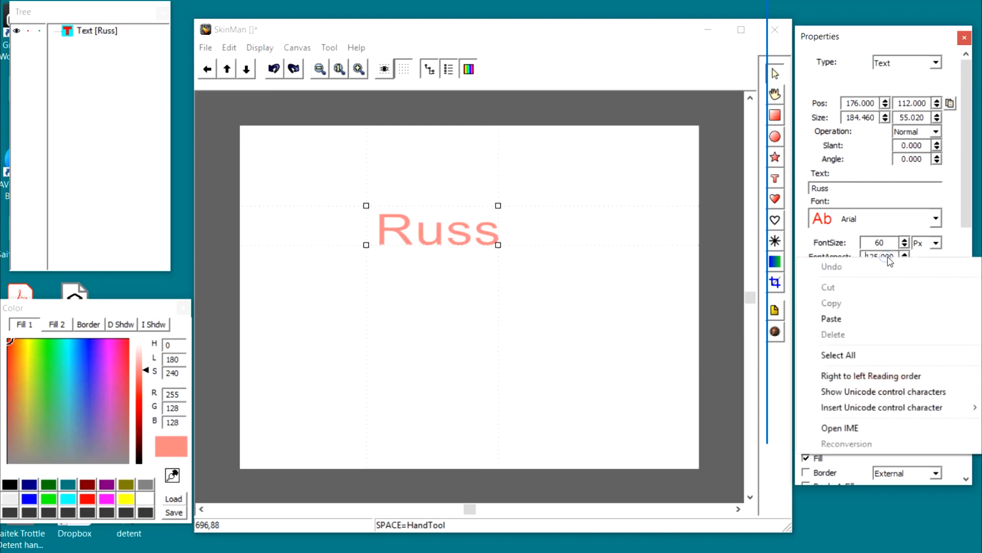
pyautogui.click(814, 230)
# Change the text's font to Bahnschrift SemiBold Condensed and widen the letters with a FontSpacing of 115.
pyautogui.click(839, 215)
pyautogui.click(876, 377)
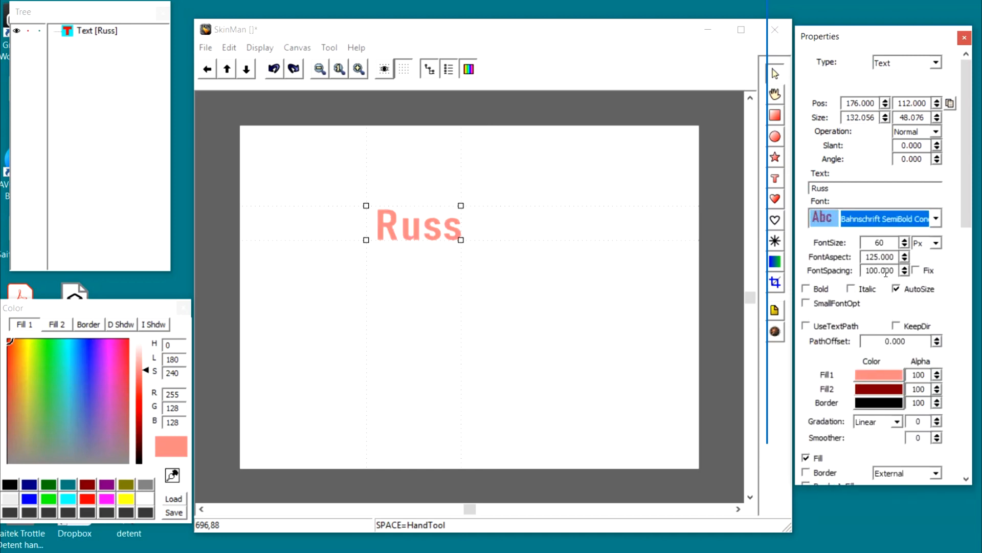
pyautogui.scroll(11, 886, 268)
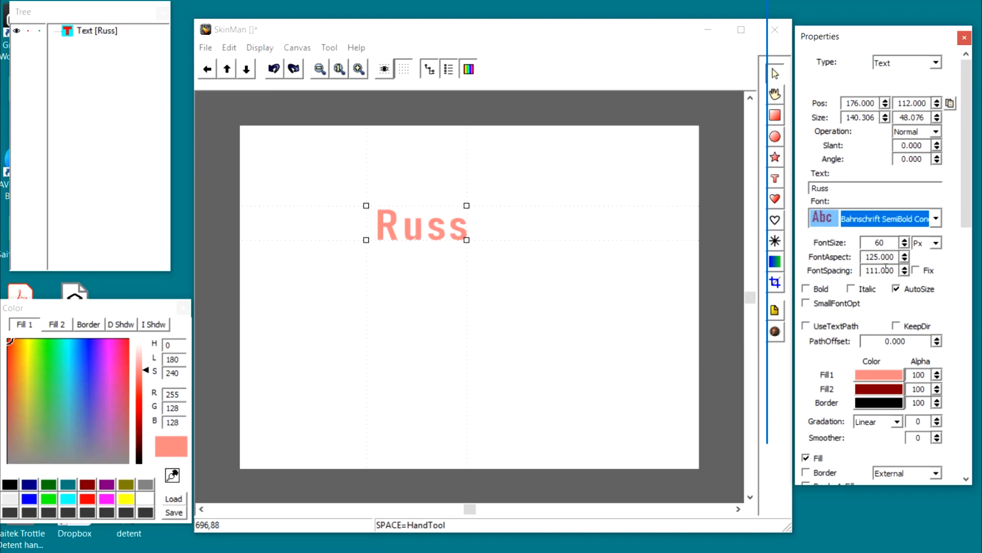
pyautogui.rightClick(886, 268)
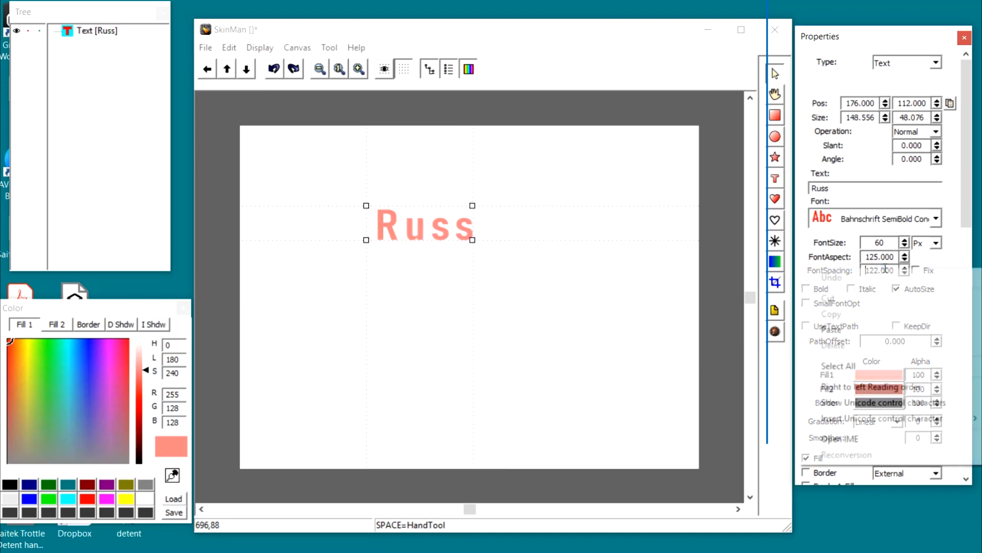
pyautogui.click(849, 251)
pyautogui.scroll(-7, 874, 271)
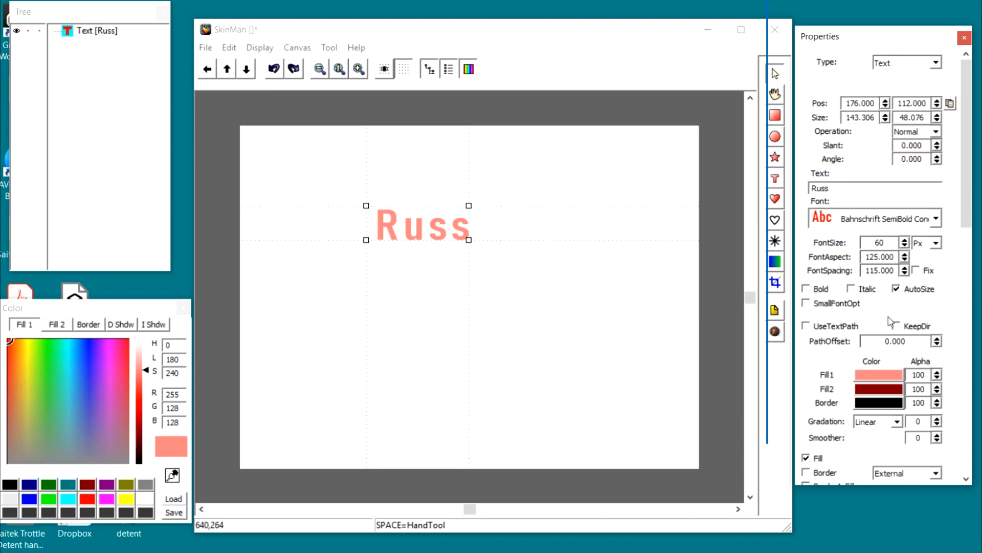
# Recolour the text's Fill1 to light purple (RGB 175, 139, 243), and delete the text object.
pyautogui.click(889, 376)
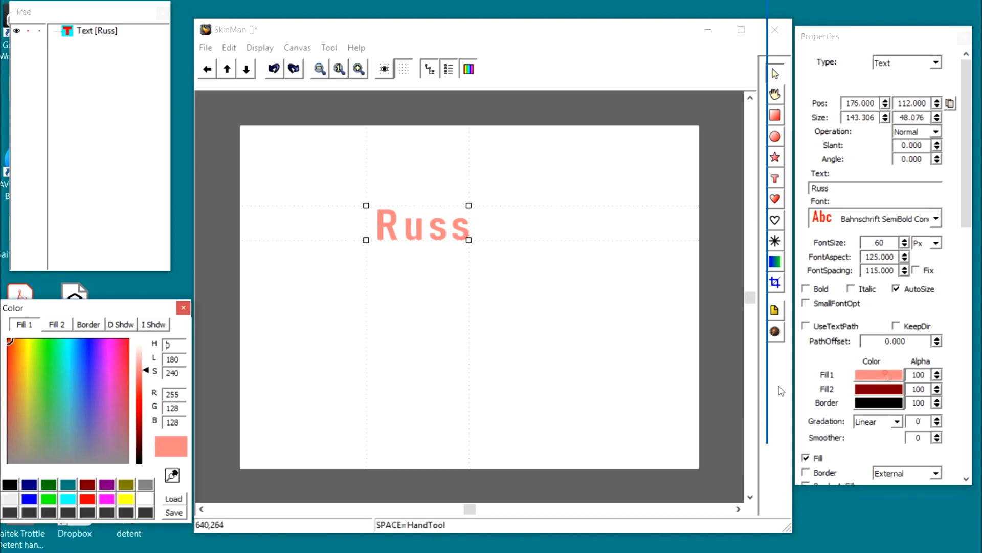
pyautogui.click(96, 362)
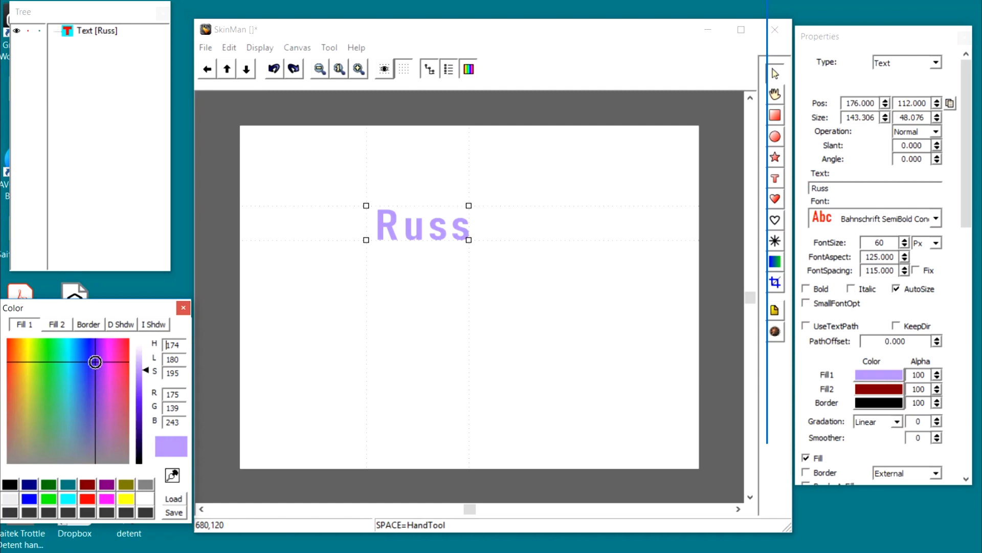
pyautogui.rightClick(430, 207)
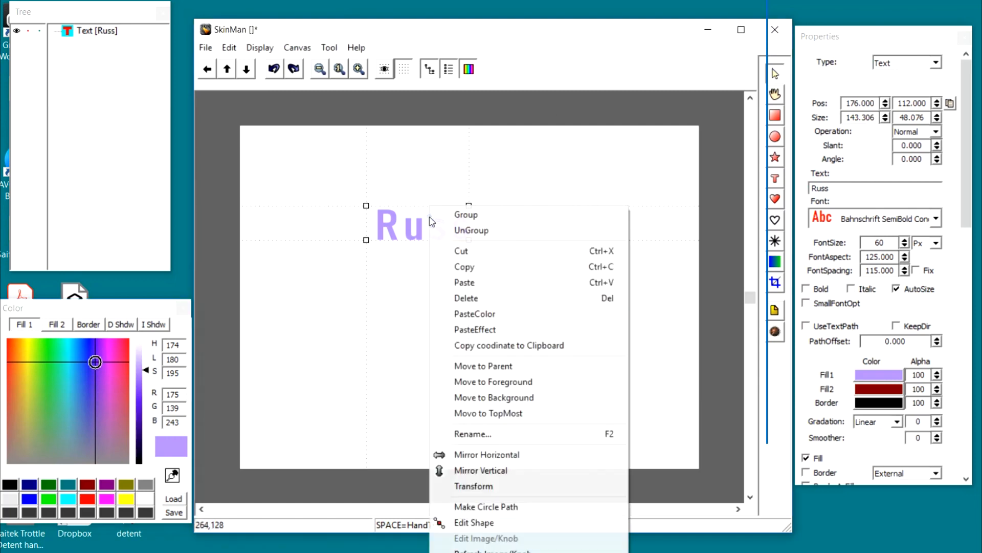
pyautogui.click(463, 295)
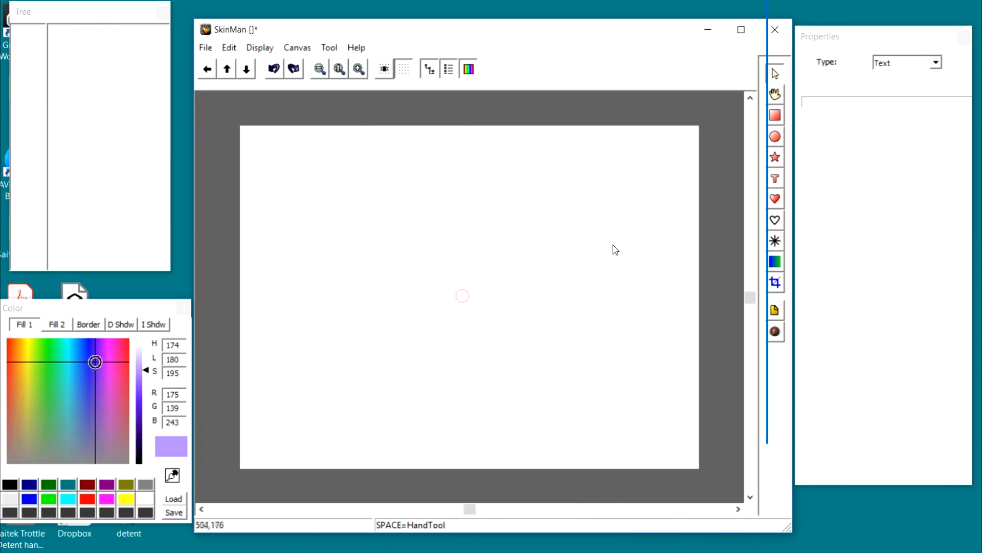
# Draw a closed, filled six-point freeform shape about 312 by 267 in the middle of the canvas.
pyautogui.click(775, 200)
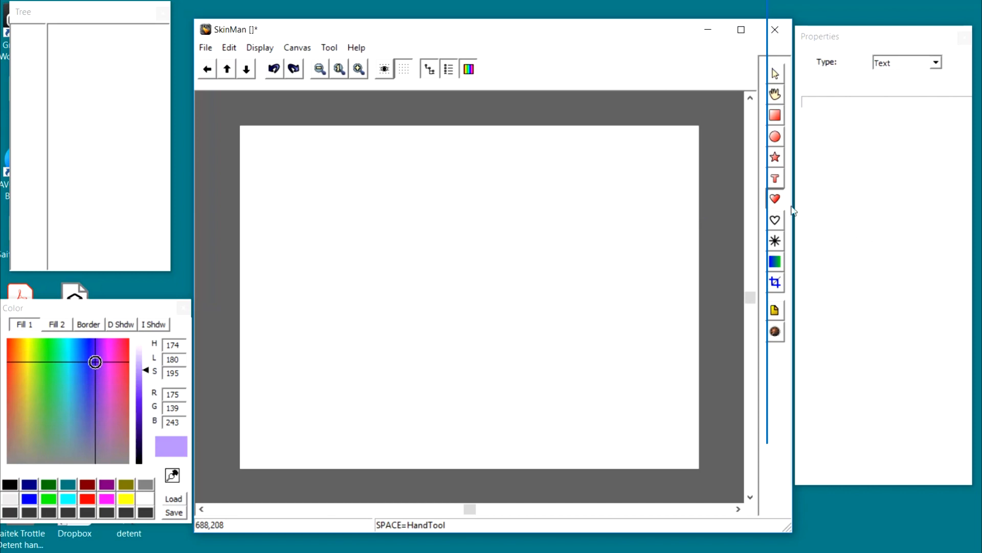
pyautogui.click(435, 189)
pyautogui.click(361, 235)
pyautogui.click(332, 349)
pyautogui.click(476, 378)
pyautogui.click(556, 280)
pyautogui.click(509, 200)
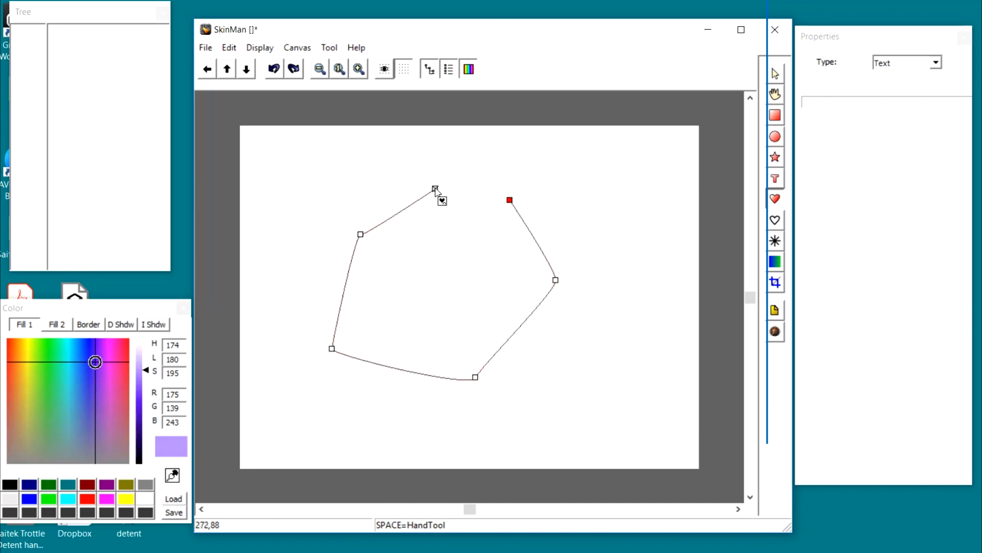
pyautogui.click(434, 189)
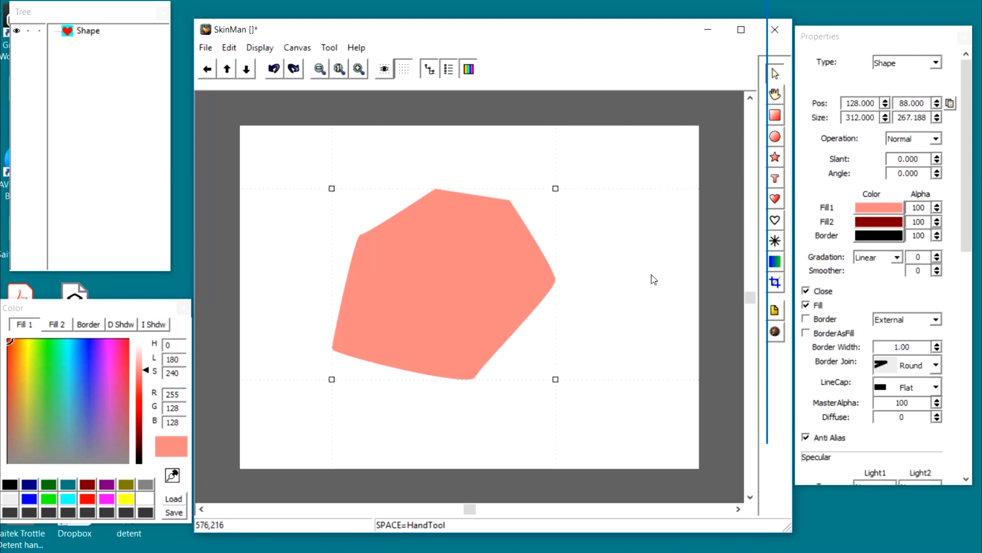
# Edit the freeform shape by moving its upper-right point outward into a rounded bulge, and end shape editing.
pyautogui.rightClick(452, 282)
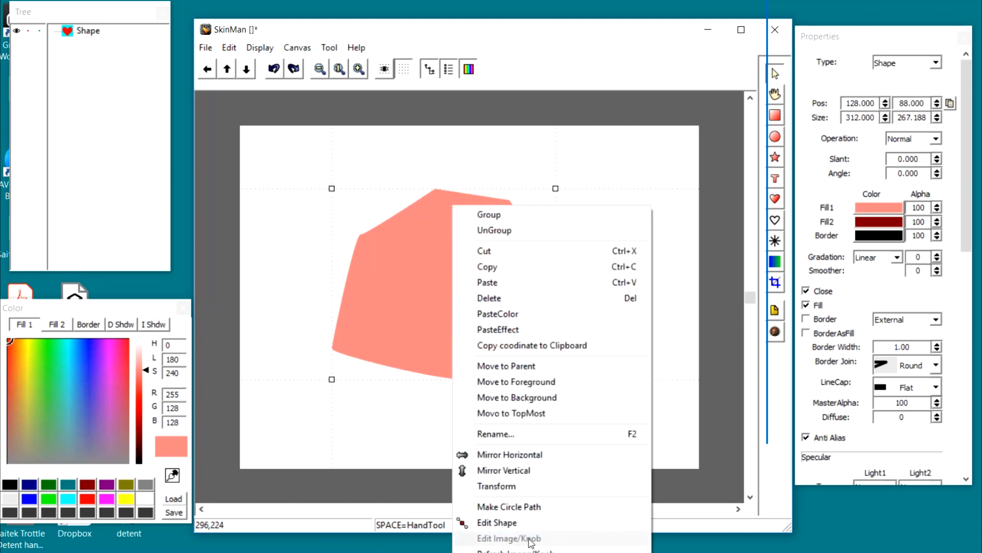
pyautogui.click(515, 522)
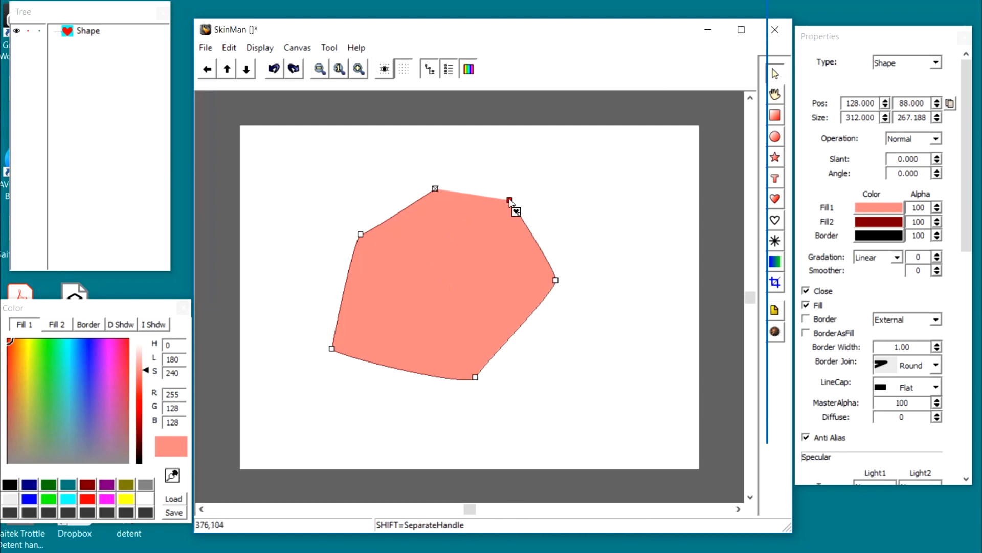
pyautogui.moveTo(510, 200); pyautogui.dragTo(552, 172)
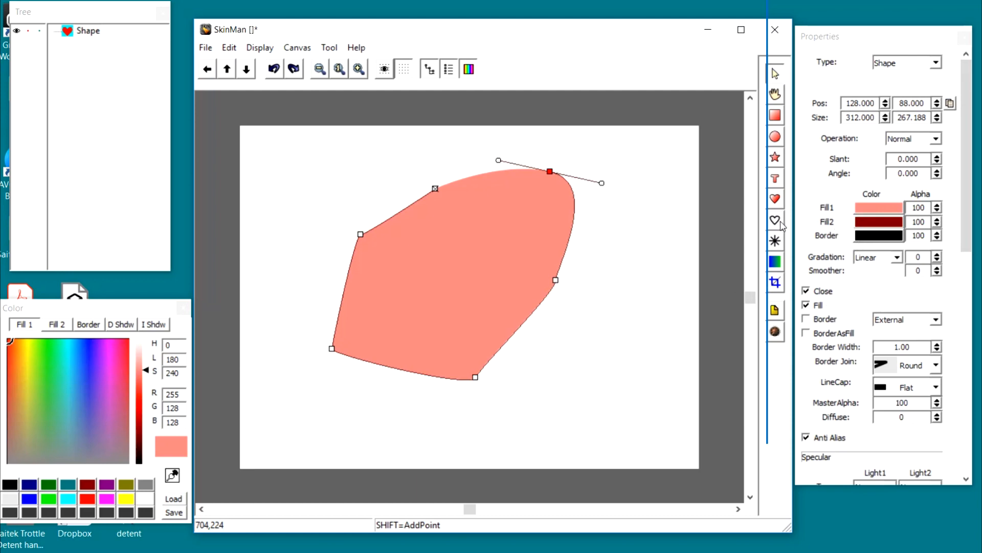
pyautogui.rightClick(550, 249)
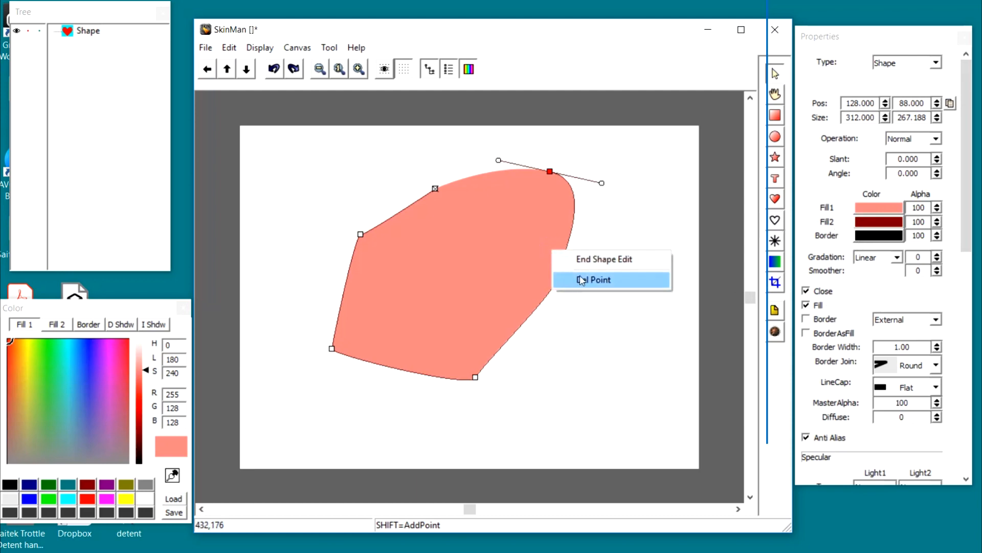
pyautogui.click(494, 240)
pyautogui.rightClick(473, 219)
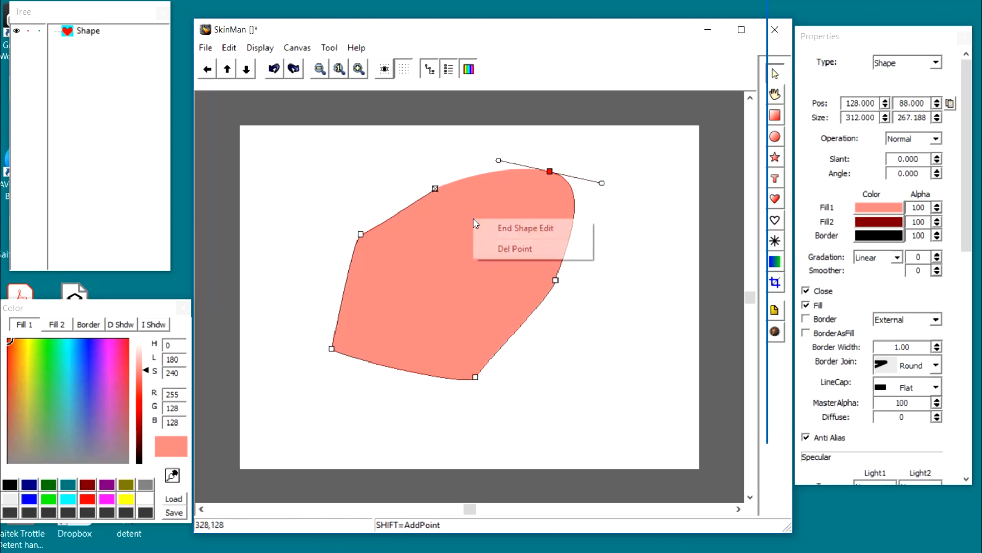
pyautogui.click(391, 196)
# Delete the freeform shape from the canvas.
pyautogui.rightClick(462, 205)
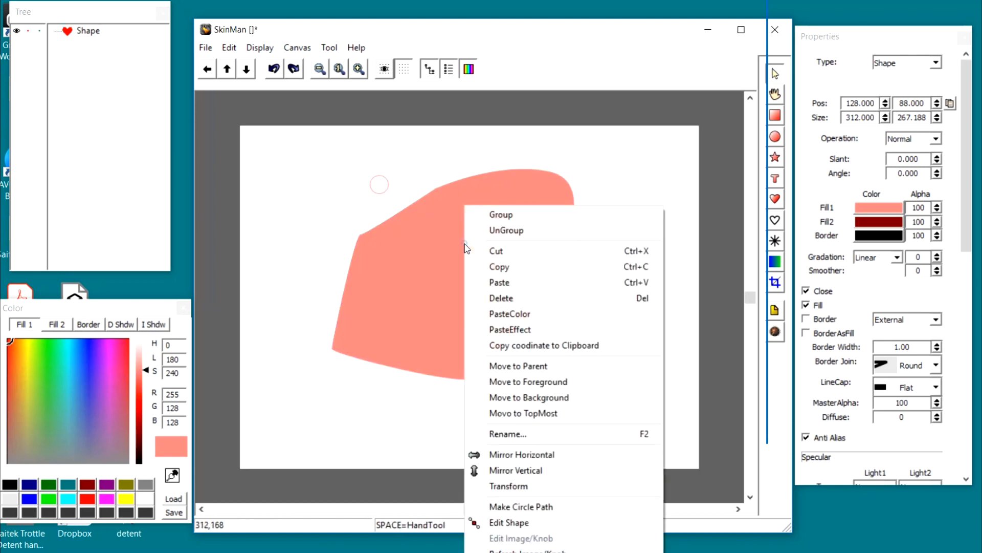
pyautogui.click(504, 297)
pyautogui.rightClick(464, 248)
pyautogui.click(459, 237)
pyautogui.rightClick(455, 238)
pyautogui.click(490, 296)
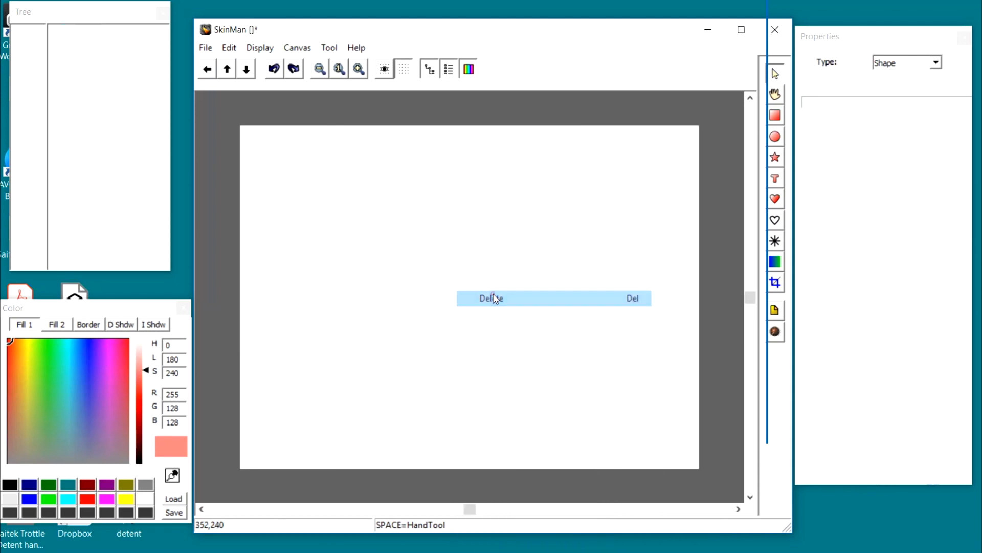
# Draw an open five-point curve with smooth bends, about 357 by 312, on the empty canvas.
pyautogui.click(775, 221)
pyautogui.click(429, 211)
pyautogui.moveTo(354, 263); pyautogui.dragTo(397, 377)
pyautogui.moveTo(486, 393); pyautogui.dragTo(594, 335)
pyautogui.moveTo(579, 280); pyautogui.dragTo(470, 188)
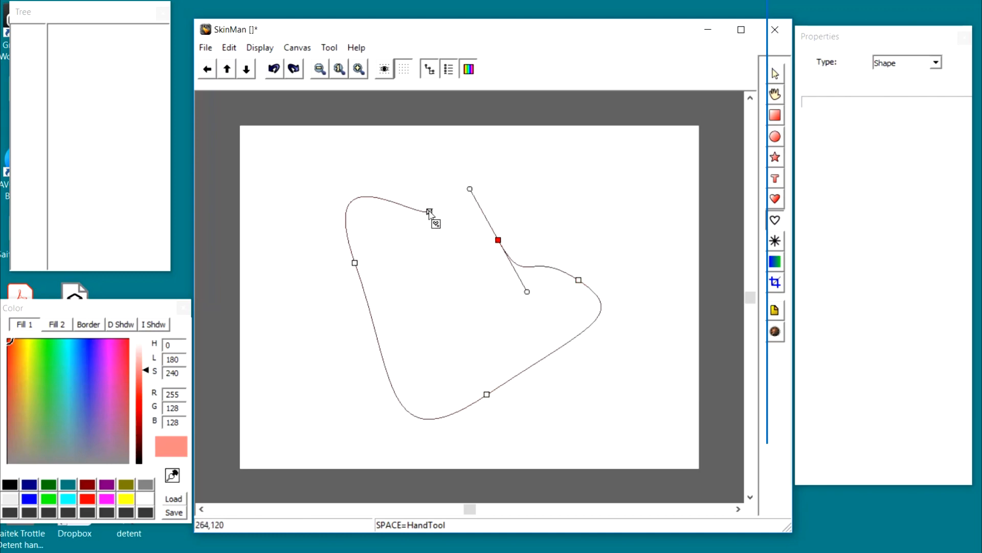
pyautogui.click(429, 211)
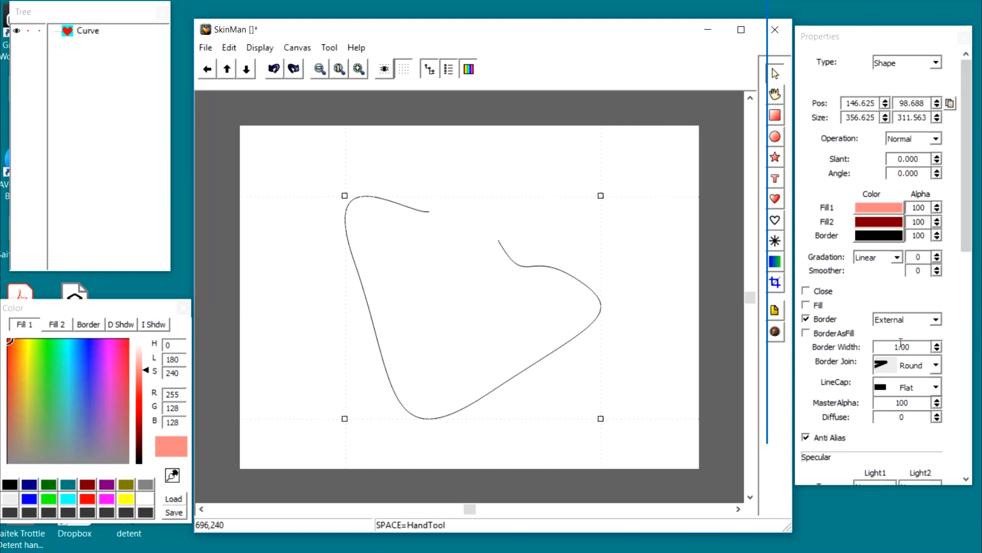
# Try thicker and thinner Border Width values on the open curve, ending at 3.
pyautogui.scroll(6, 904, 347)
pyautogui.scroll(-4, 904, 347)
pyautogui.scroll(4, 903, 347)
pyautogui.scroll(-4, 904, 346)
pyautogui.scroll(4, 904, 346)
pyautogui.scroll(-7, 904, 346)
pyautogui.scroll(2, 903, 347)
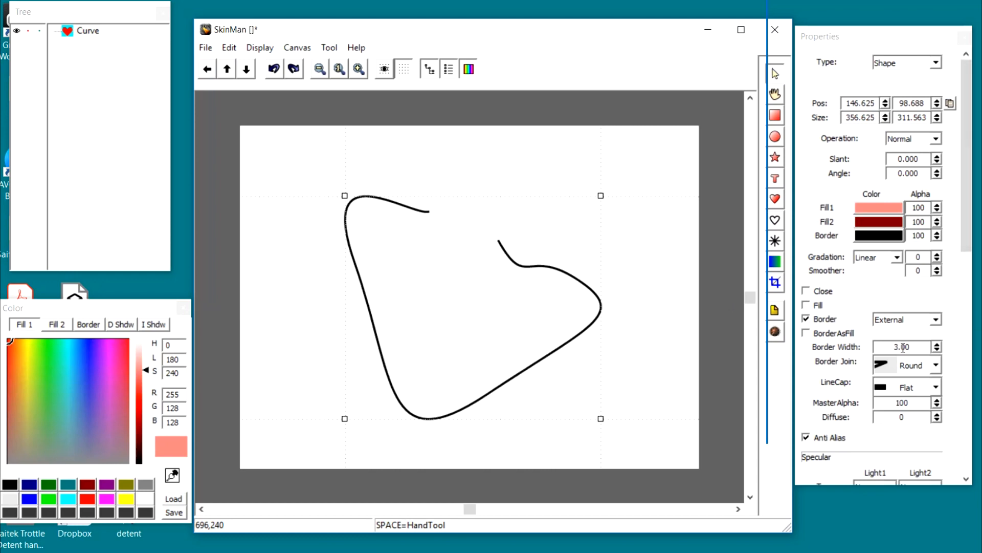
pyautogui.scroll(4, 903, 348)
pyautogui.scroll(-5, 903, 349)
pyautogui.scroll(5, 904, 348)
pyautogui.scroll(-4, 903, 348)
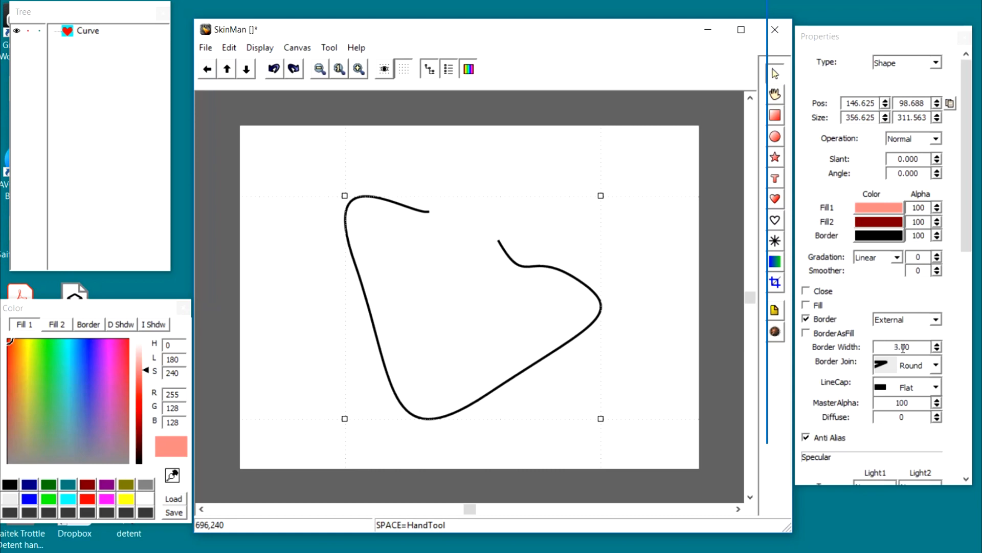
# Replace the open curve with a square radiating Lines object about 344 by 344.
pyautogui.rightClick(582, 324)
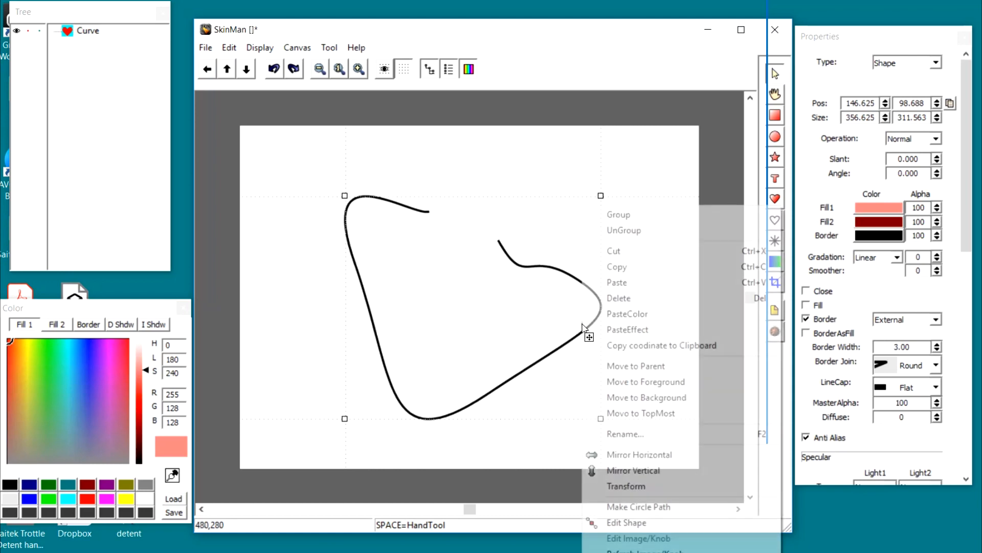
pyautogui.click(625, 296)
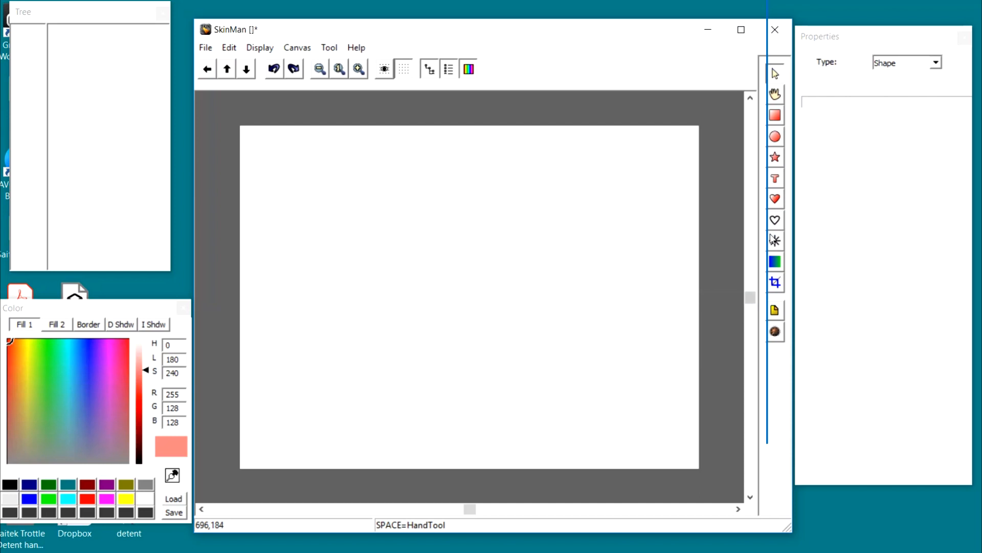
pyautogui.click(776, 240)
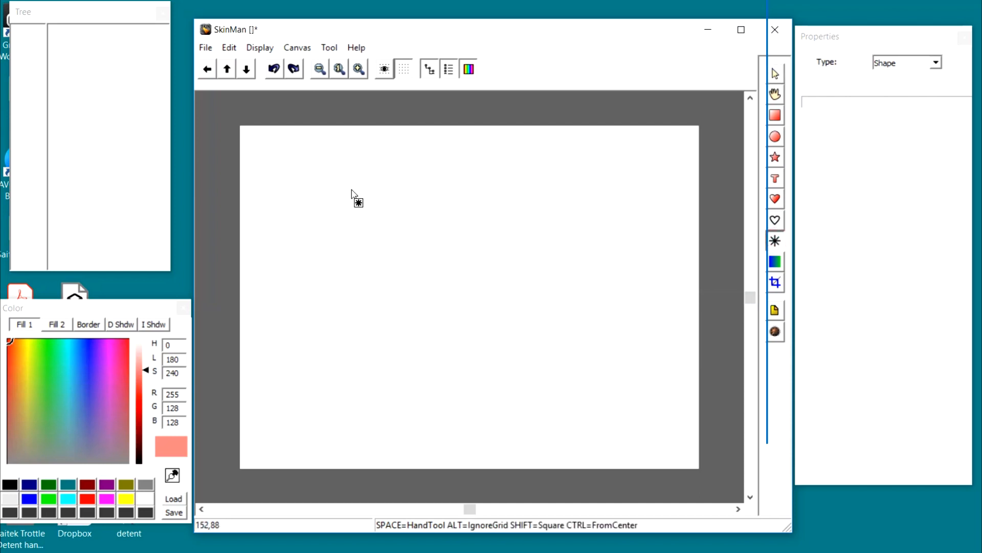
pyautogui.keyDown('shift'); pyautogui.moveTo(351, 190); pyautogui.dragTo(593, 381); pyautogui.keyUp('shift')
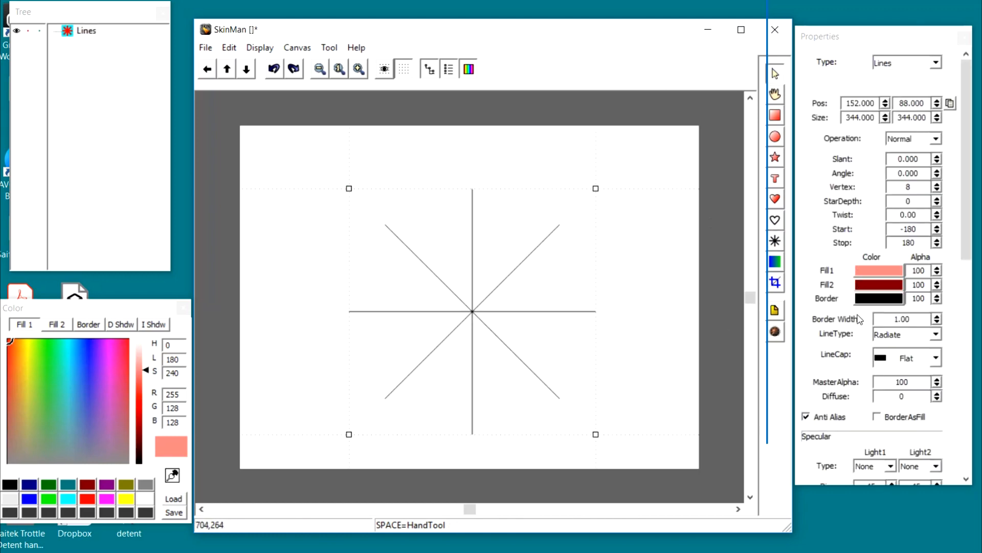
# Set the Lines object's Border Width to 3 and its Vertex count to 21.
pyautogui.scroll(2, 891, 318)
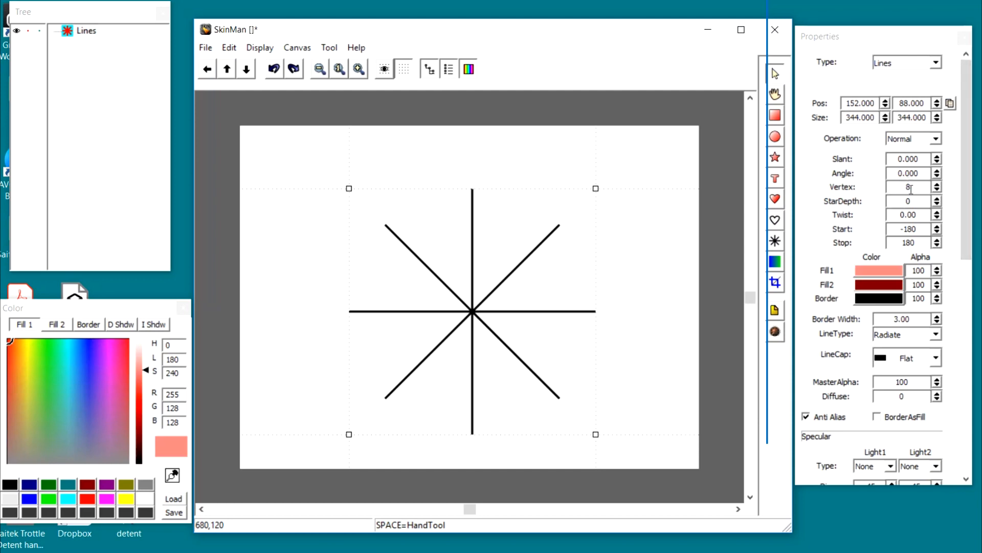
pyautogui.scroll(7, 911, 189)
pyautogui.scroll(5, 912, 189)
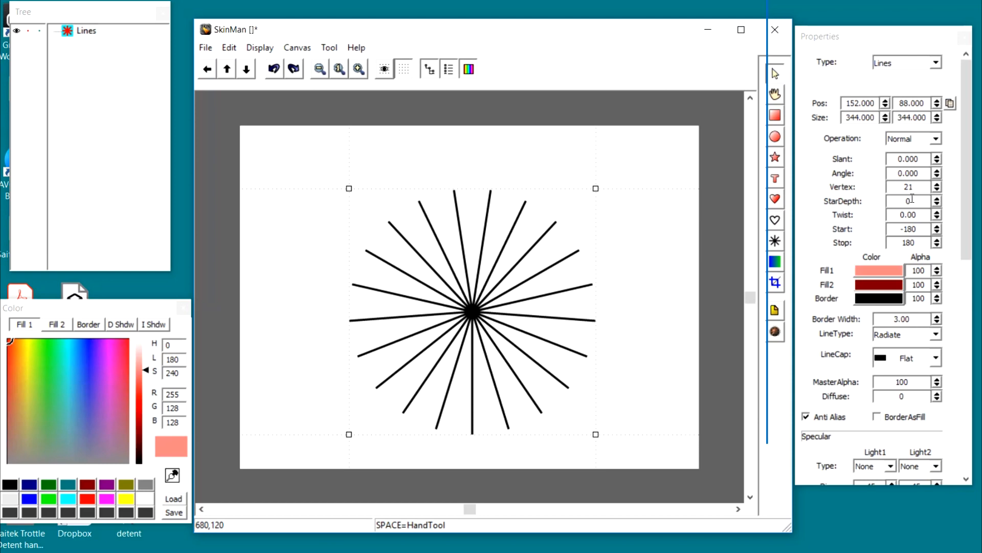
# Raise the Lines object's StarDepth to 94 so only short tick marks remain around the ring.
pyautogui.scroll(20, 912, 202)
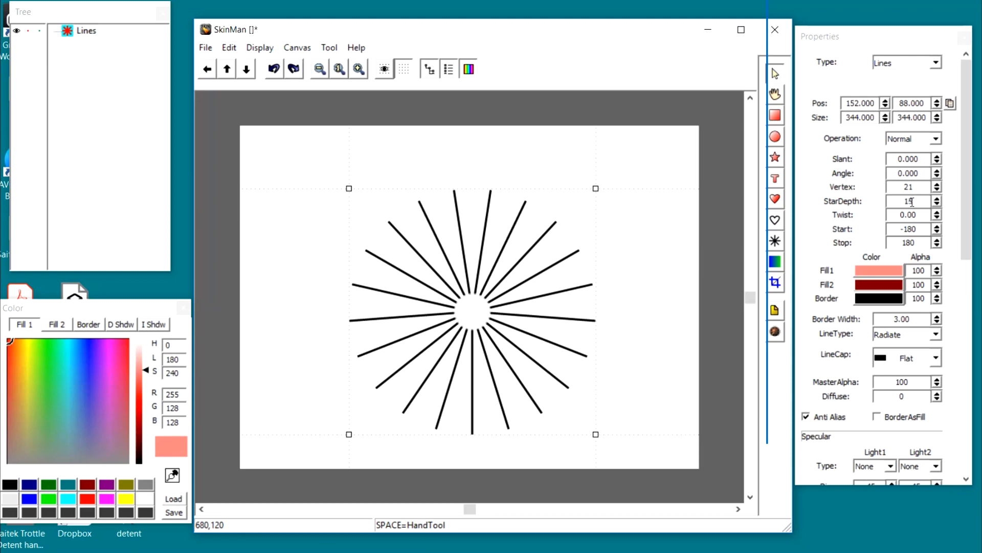
pyautogui.scroll(11, 912, 202)
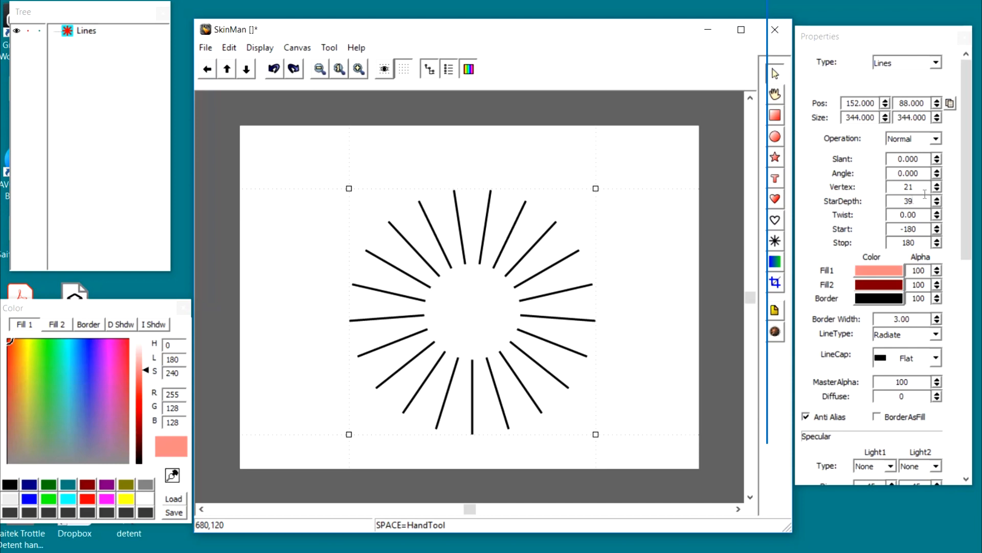
pyautogui.click(938, 201)
pyautogui.moveTo(939, 203); pyautogui.dragTo(947, 165)
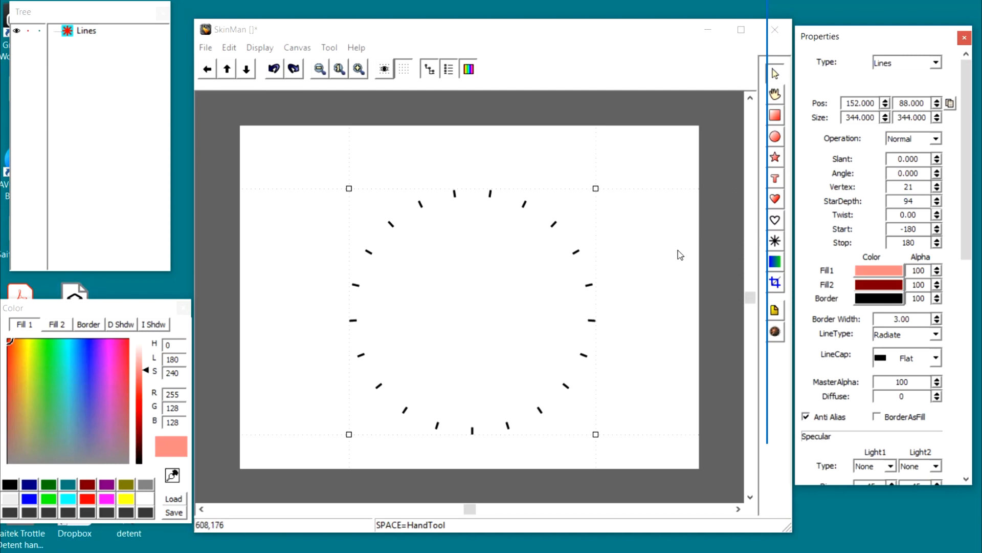
# Duplicate the Lines object and set the copy's Vertex count to 42 and StarDepth to 98.
pyautogui.hotkey('ctrl', 'd')
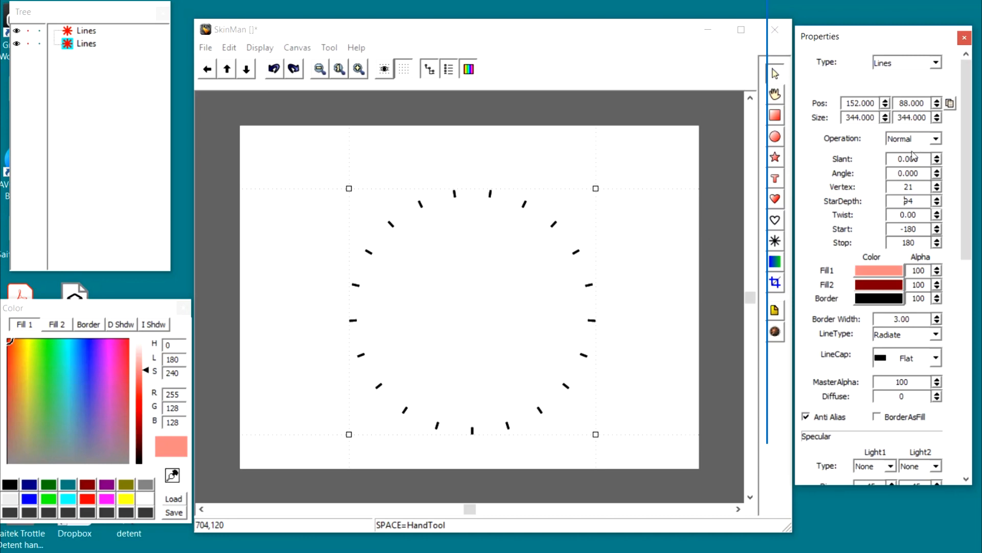
pyautogui.moveTo(923, 187); pyautogui.dragTo(865, 172)
pyautogui.write('42')
# Delete the duplicated Lines object with 42 vertices.
pyautogui.click(71, 45)
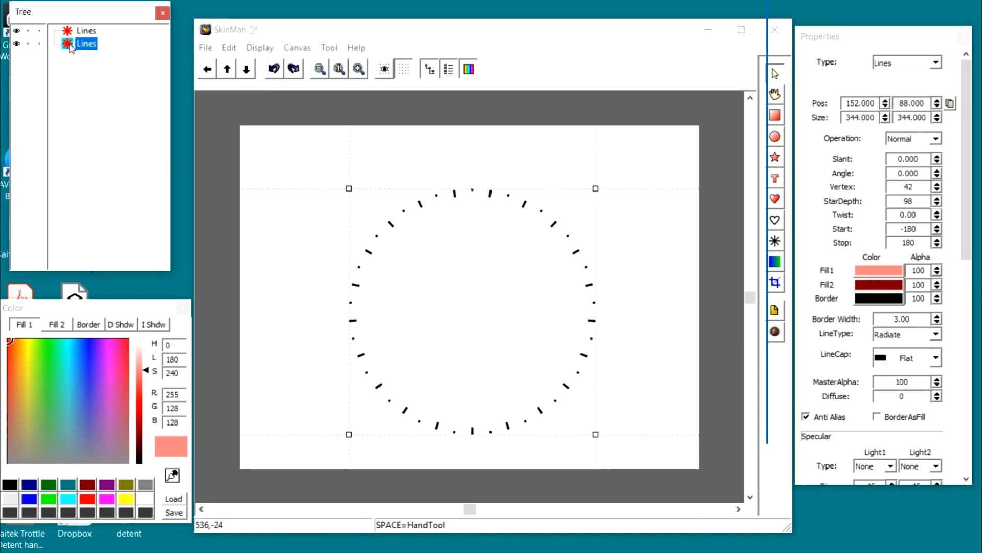
pyautogui.press('Delete')
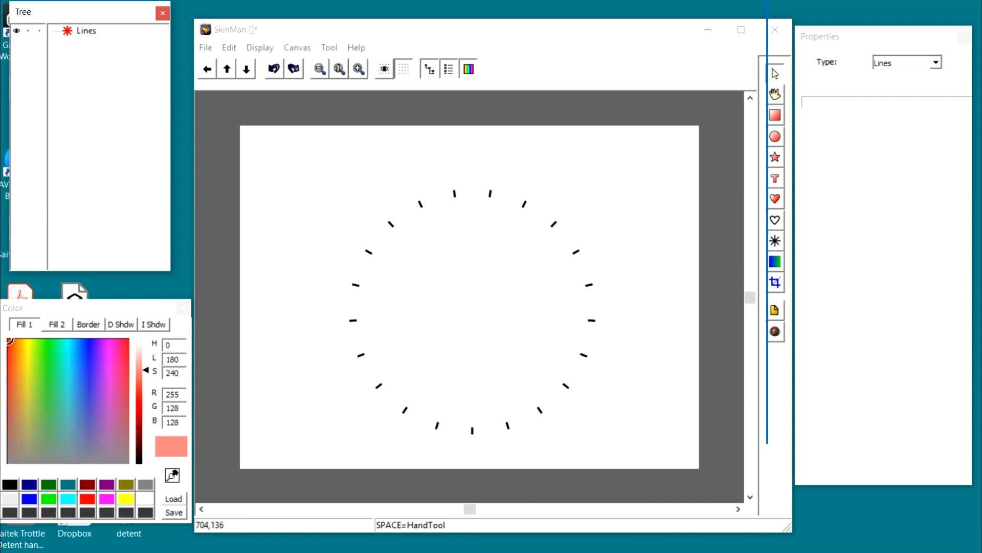
# Try the Horizontal LineType on the remaining Lines object, change it to Vertical, and widen the object to 350.
pyautogui.click(579, 251)
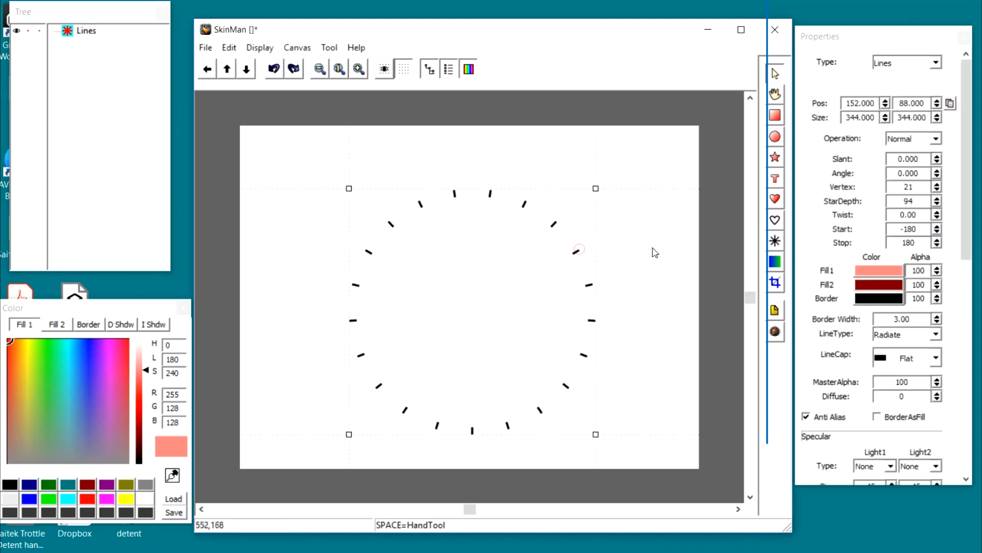
pyautogui.click(908, 334)
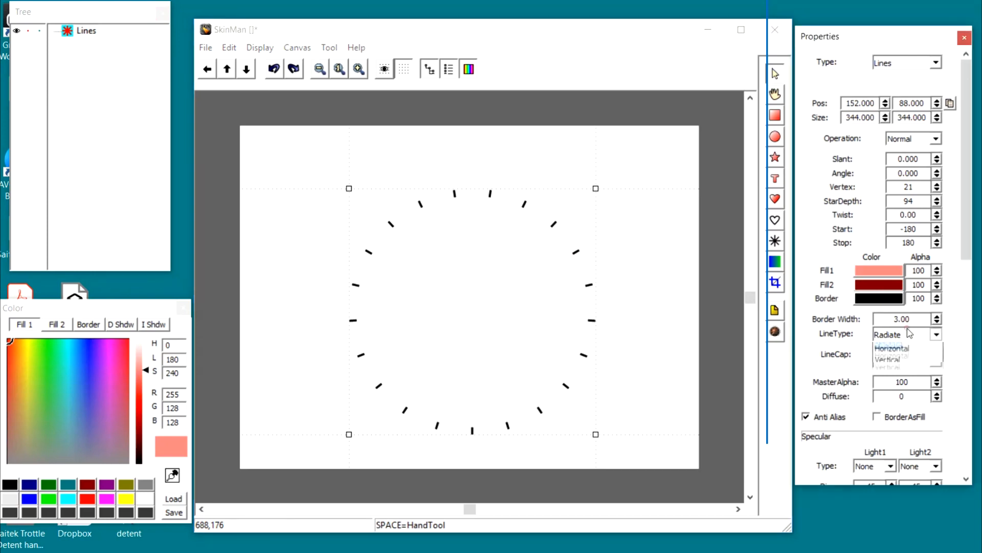
pyautogui.click(910, 359)
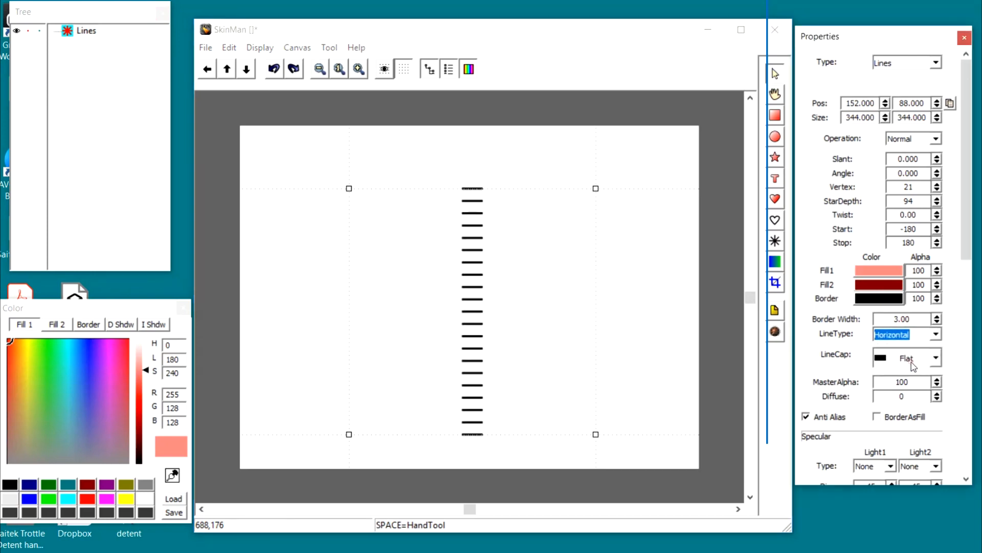
pyautogui.click(910, 333)
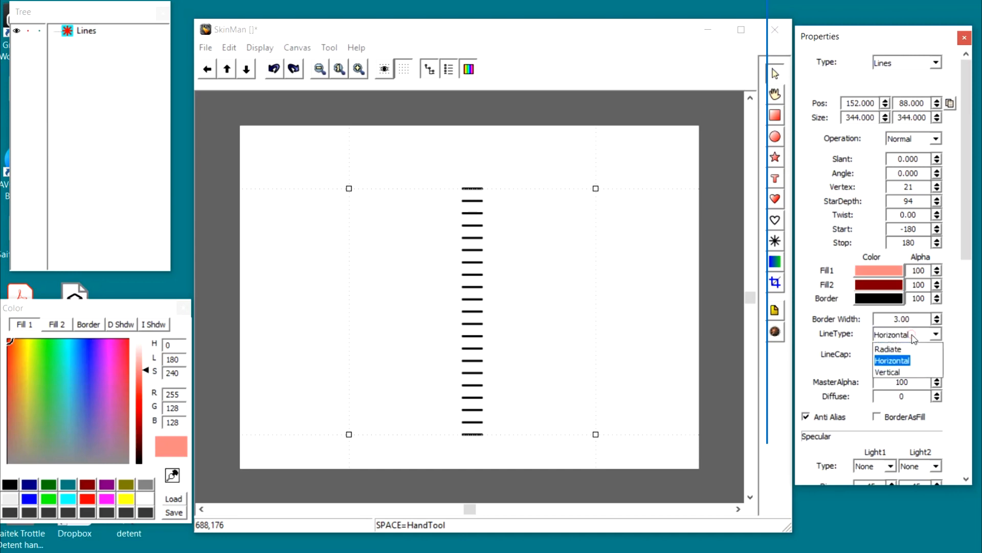
pyautogui.click(907, 373)
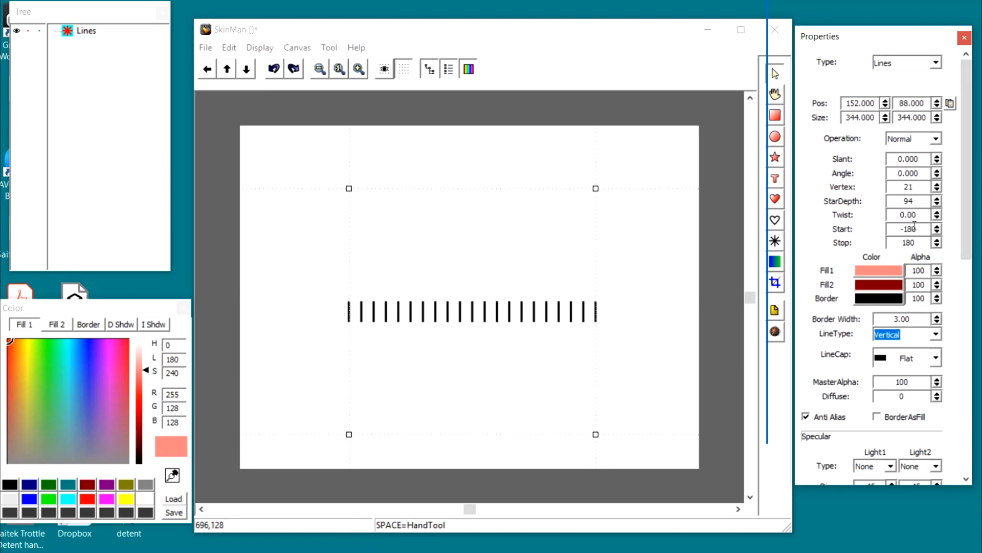
pyautogui.scroll(6, 861, 120)
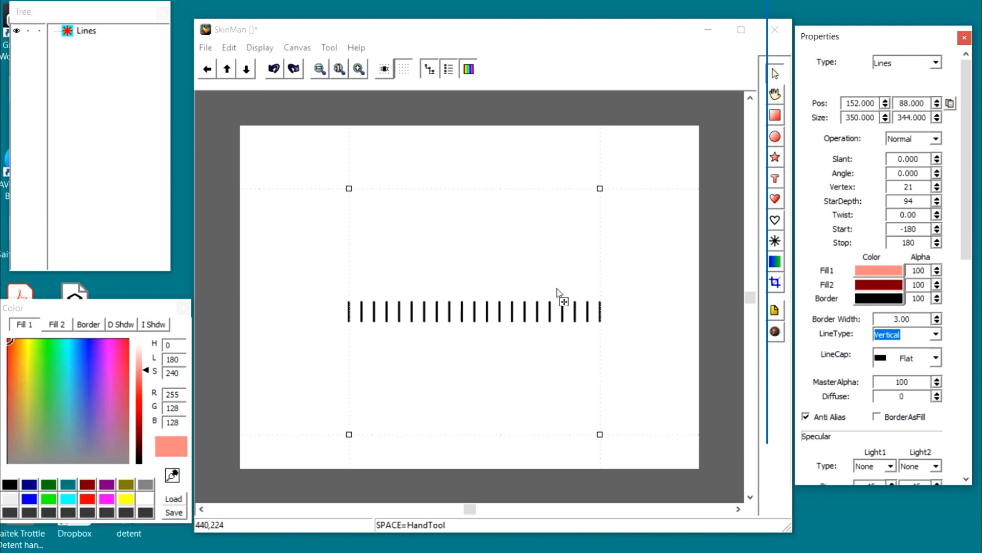
# Replace the Lines object with the AP status image from the G5 folder.
pyautogui.click(557, 314)
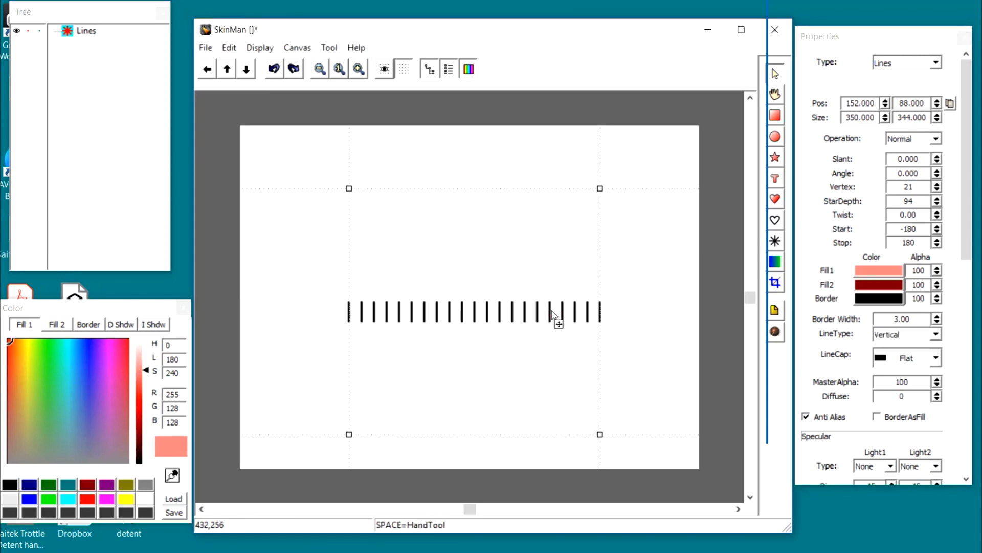
pyautogui.press('Delete')
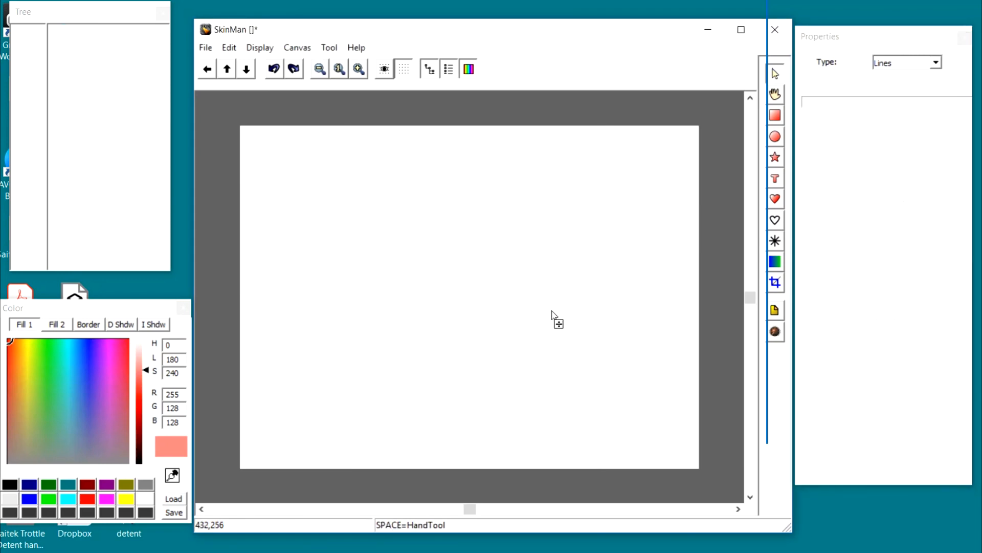
pyautogui.click(776, 312)
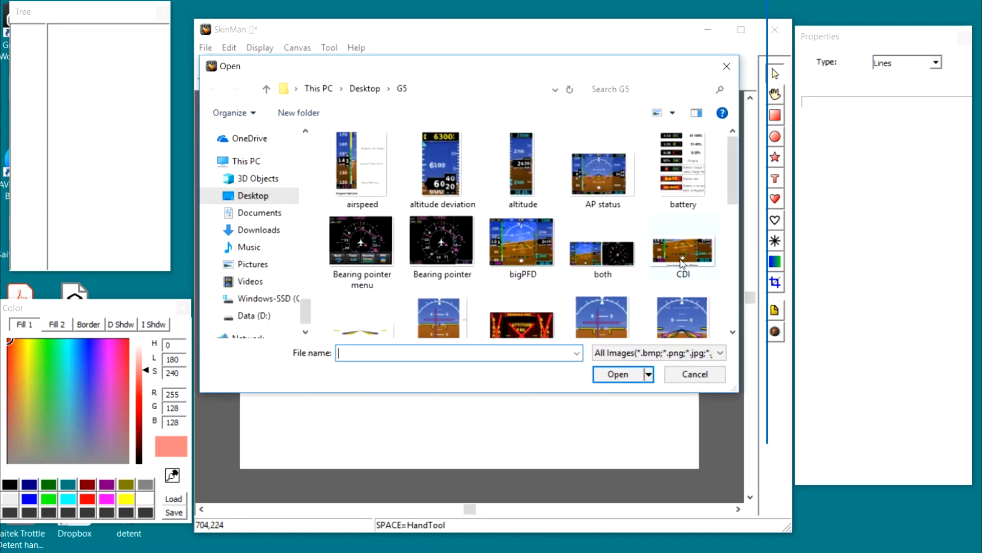
pyautogui.doubleClick(592, 166)
pyautogui.moveTo(640, 417); pyautogui.dragTo(407, 246)
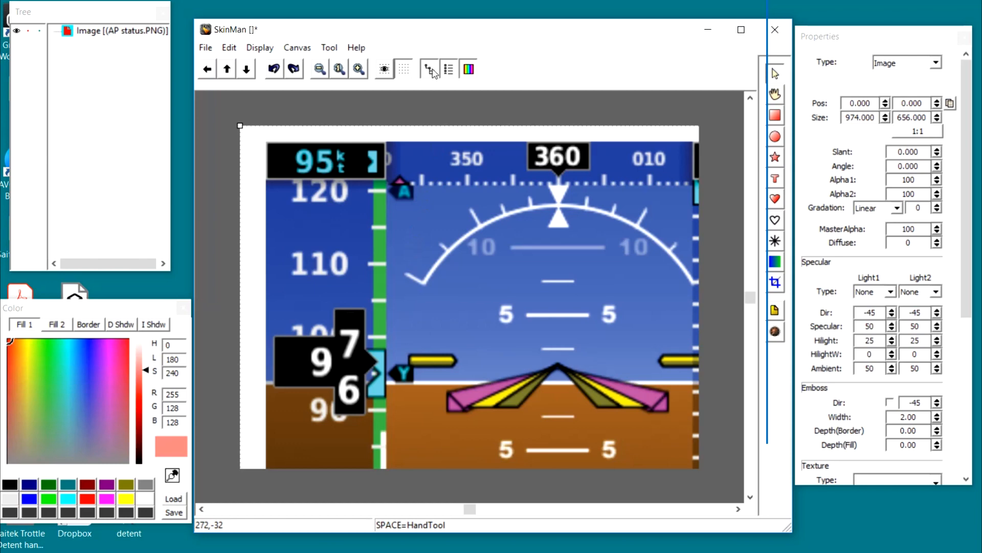
# Fit the canvas to the placed image using Trimming Visible.
pyautogui.click(298, 49)
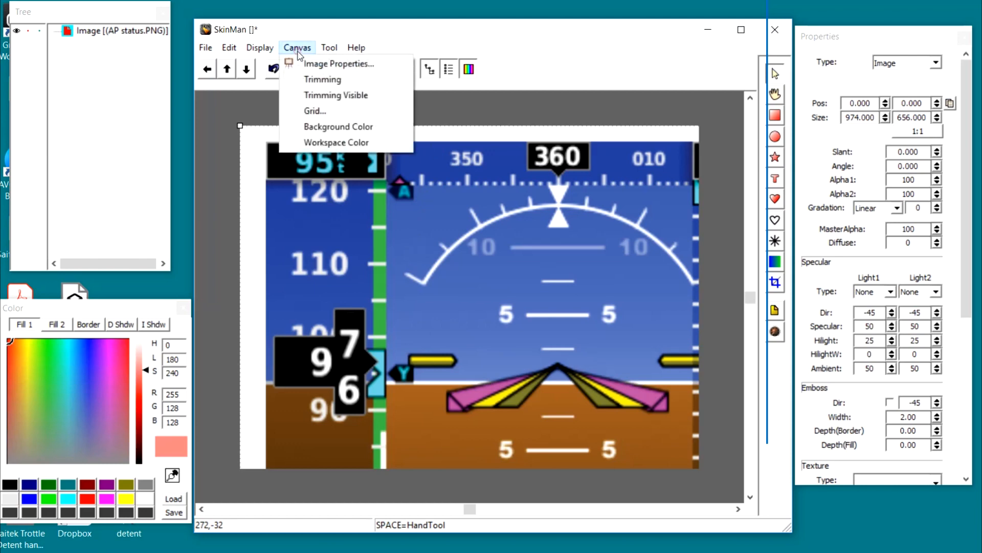
pyautogui.click(311, 97)
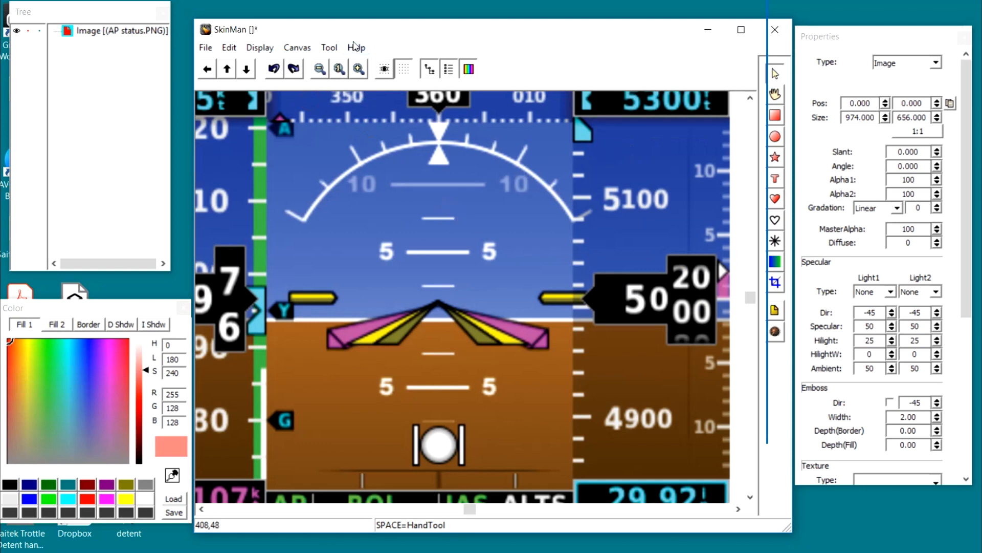
pyautogui.click(320, 68)
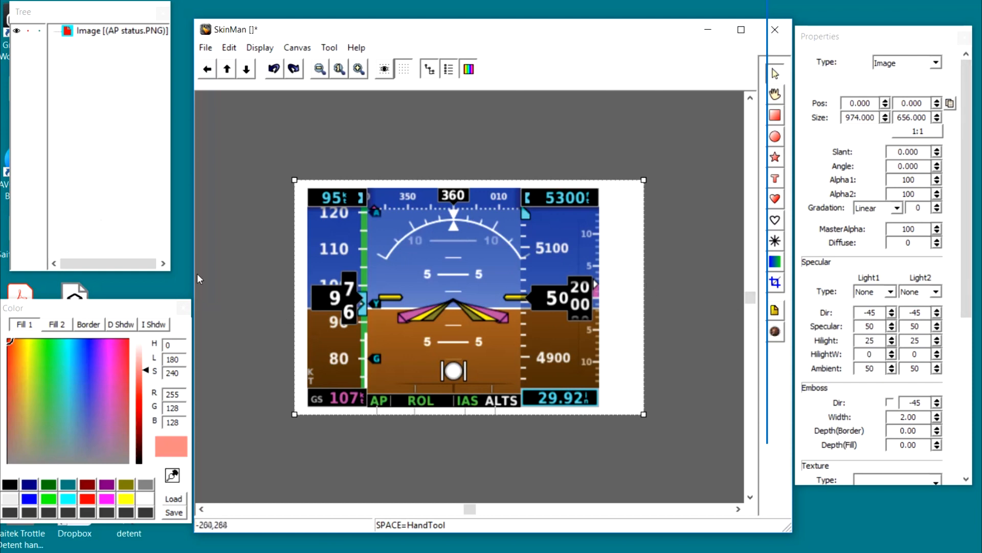
pyautogui.click(30, 31)
pyautogui.click(30, 32)
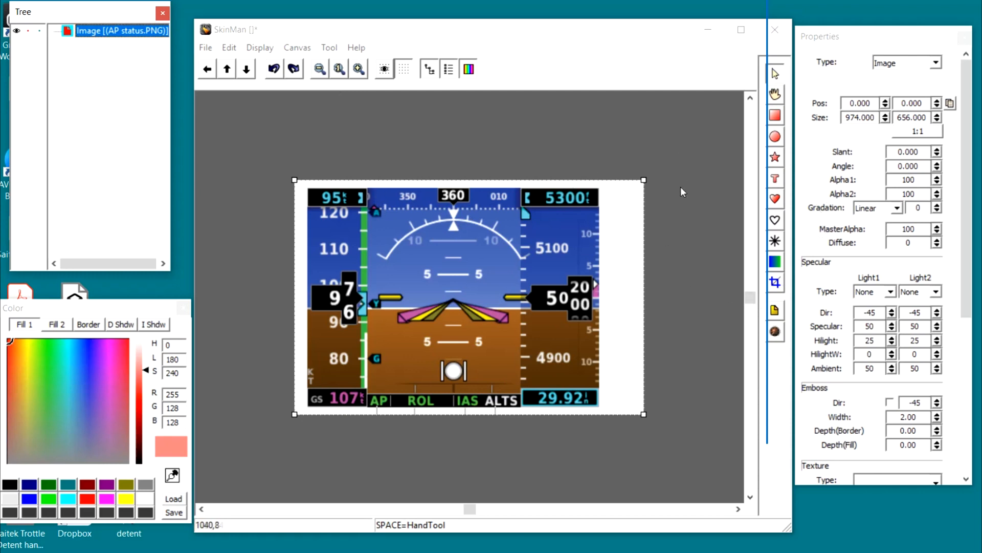
# Delete the AP status image from the canvas.
pyautogui.rightClick(504, 243)
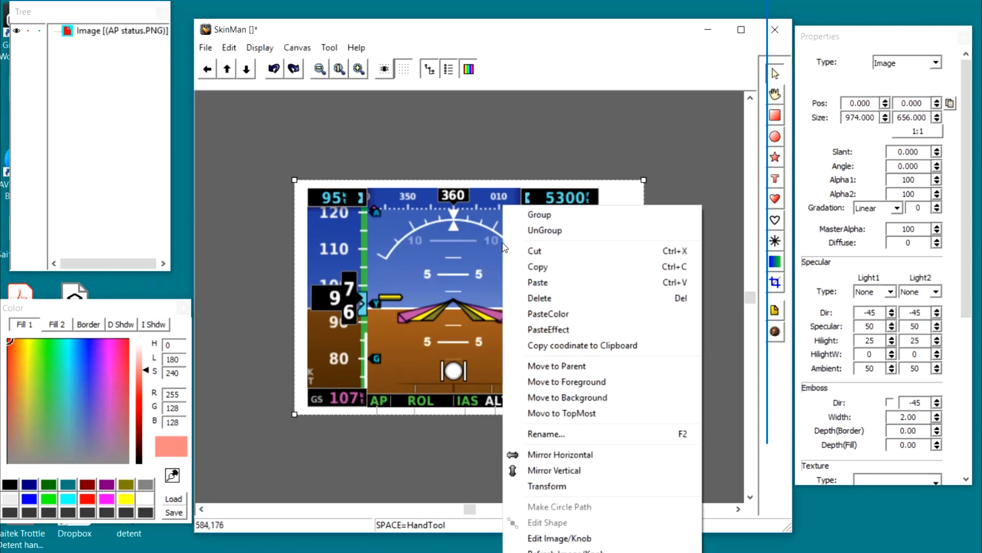
pyautogui.click(542, 299)
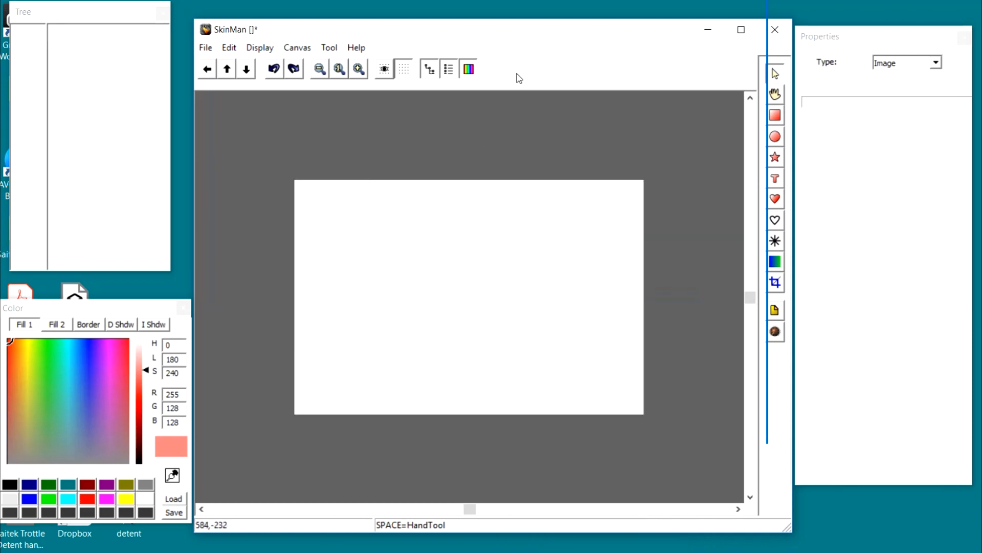